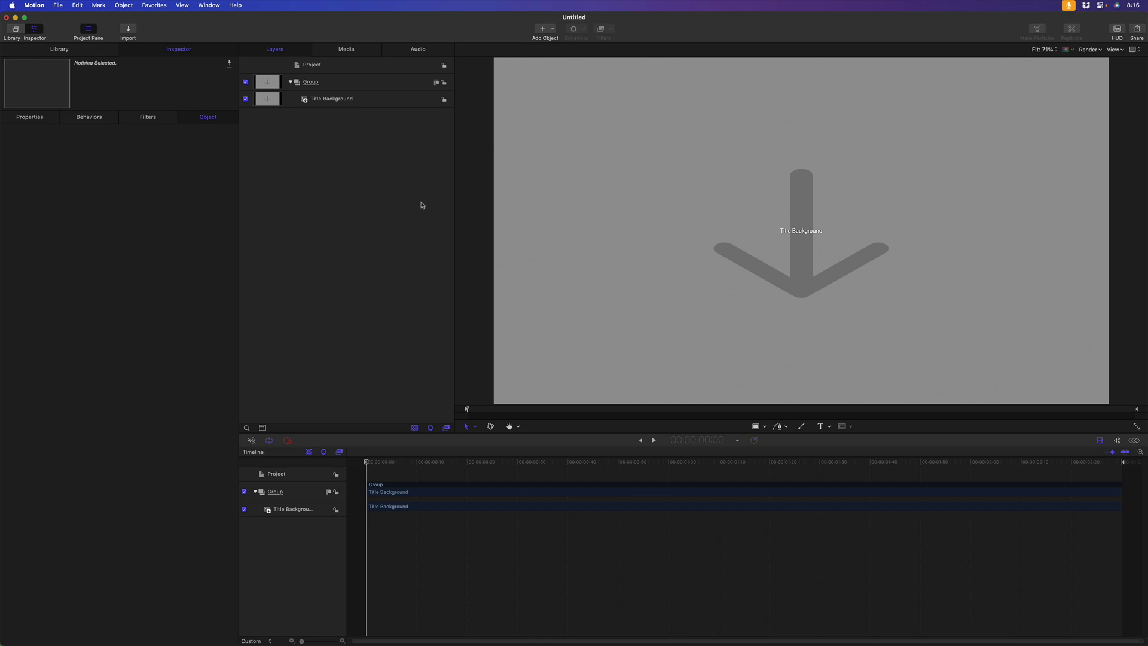
# Draw a long horizontal line across the canvas with the Line tool and reset its position to the centre
pyautogui.click(764, 426)
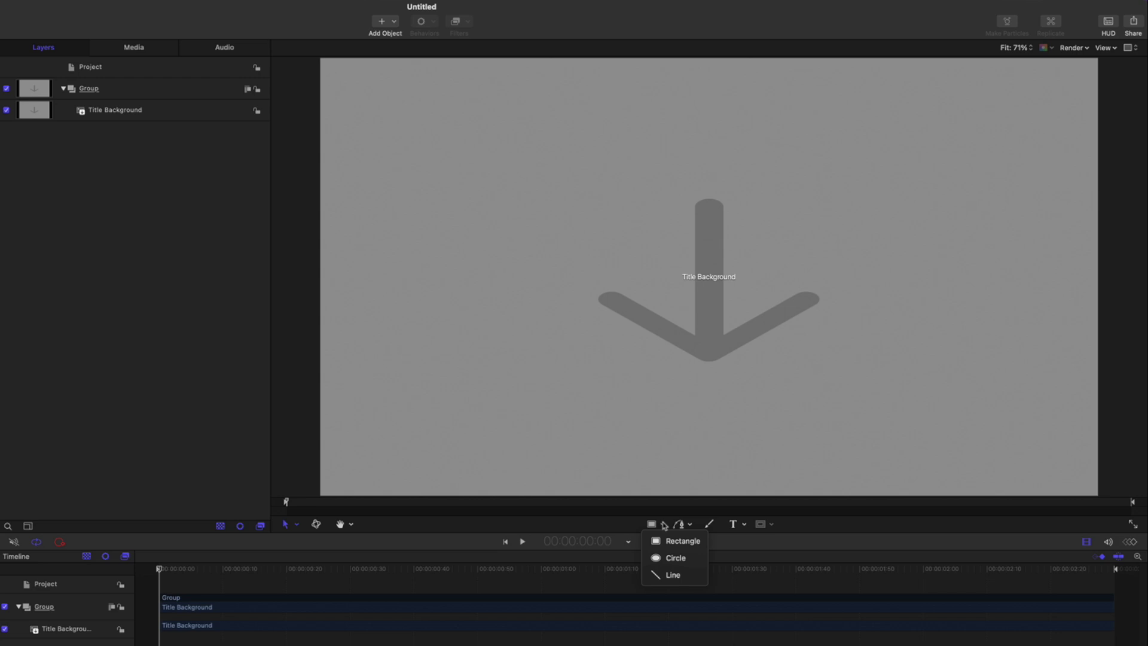
pyautogui.click(672, 579)
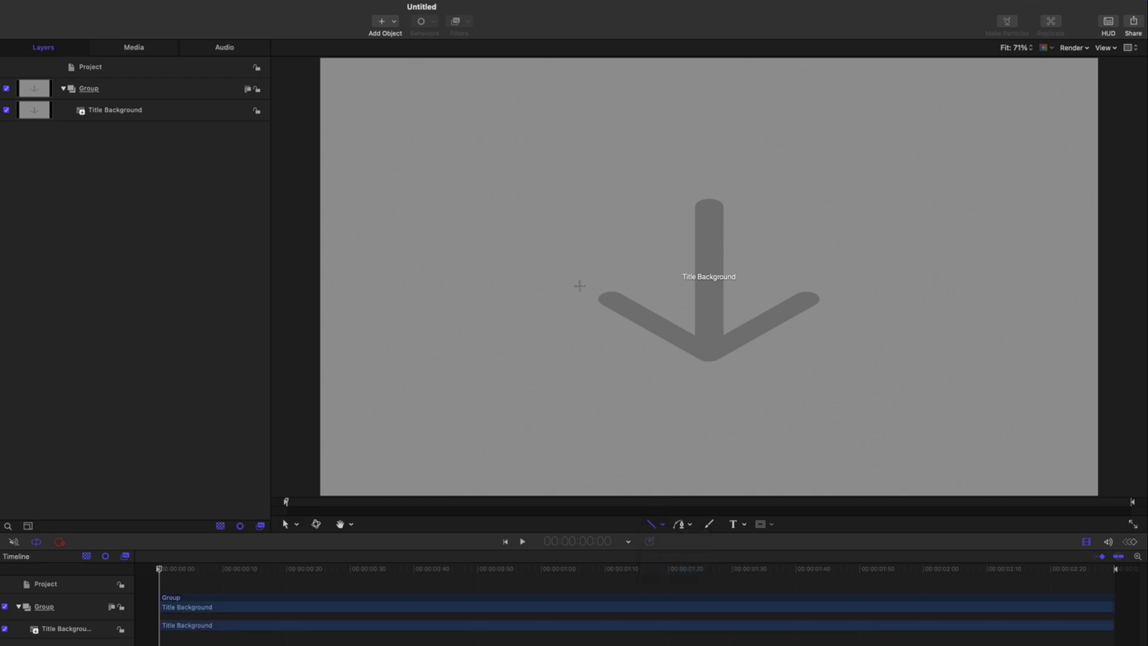
pyautogui.moveTo(469, 262); pyautogui.dragTo(992, 273)
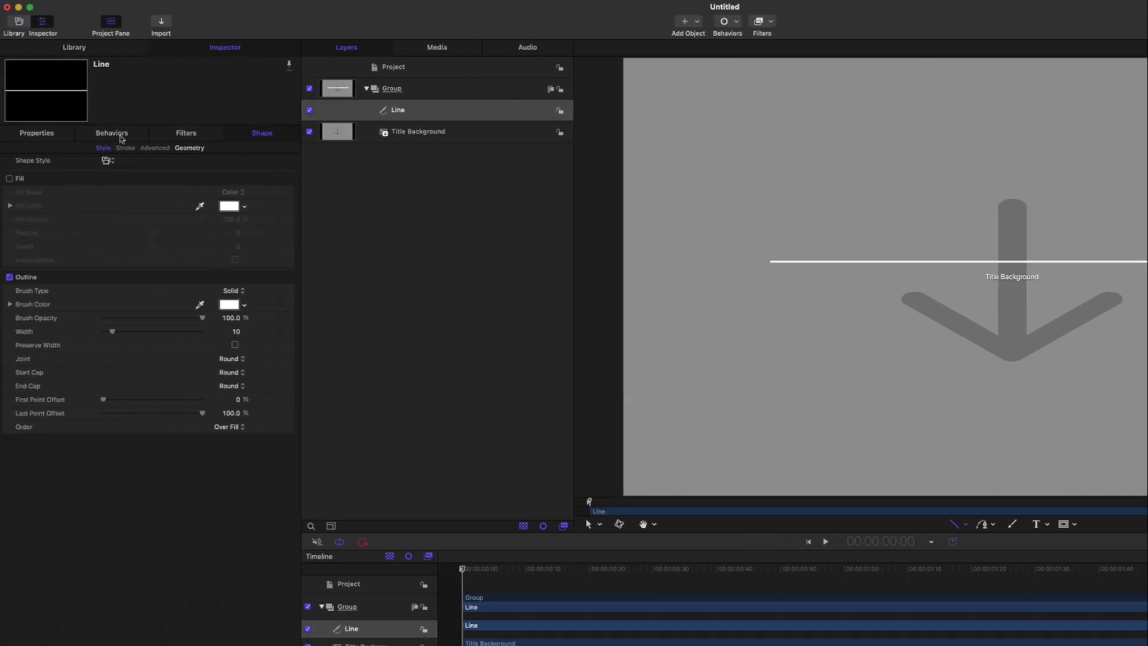
pyautogui.click(52, 134)
pyautogui.click(288, 169)
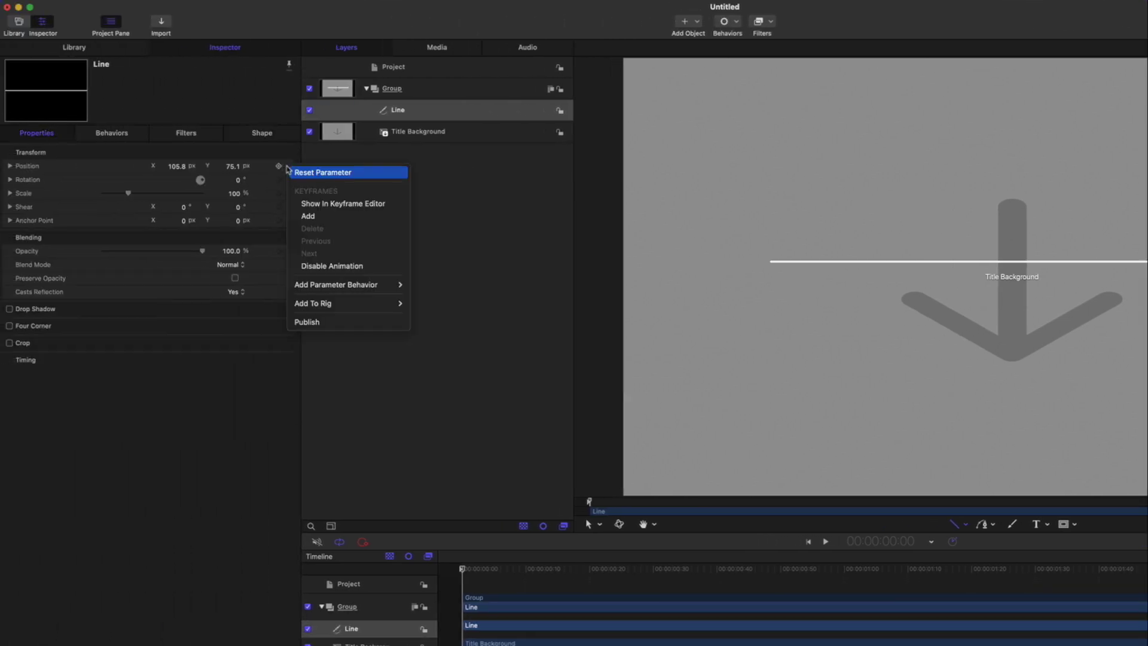
pyautogui.click(331, 172)
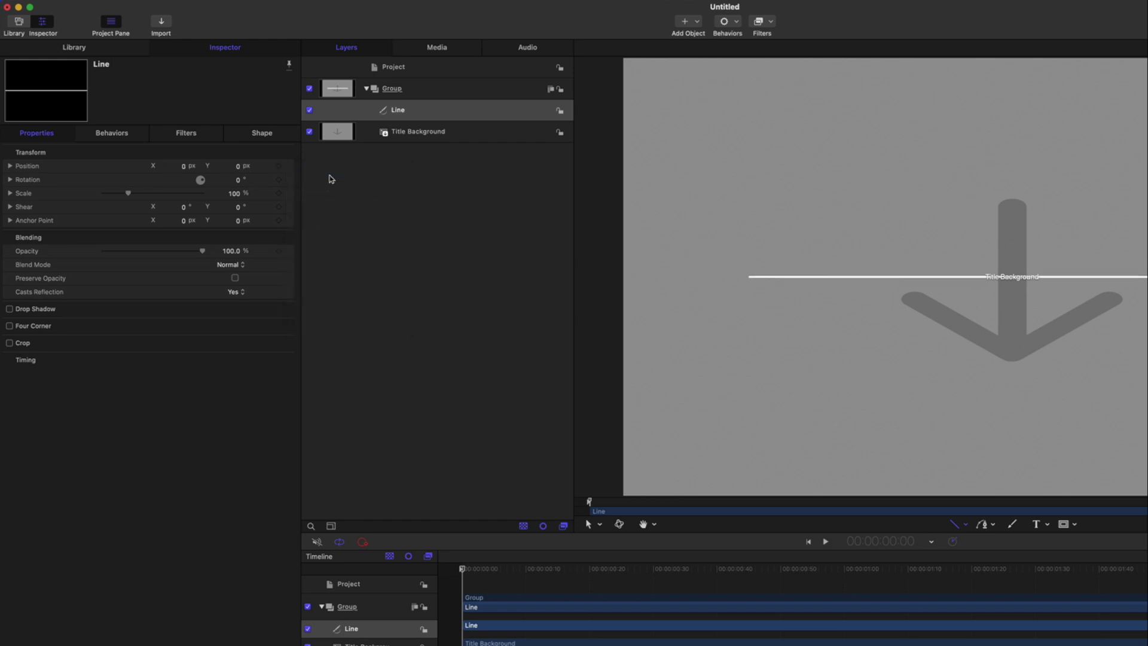
# Set the line's outline brush color to black and its width to 78
pyautogui.click(250, 137)
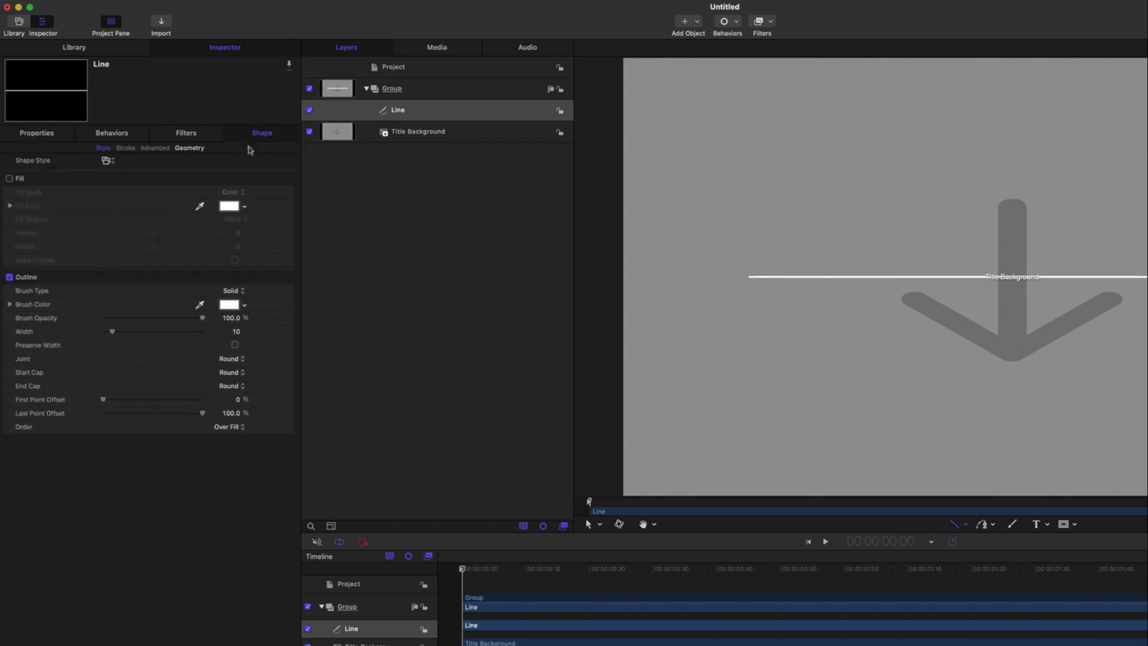
pyautogui.click(244, 305)
pyautogui.click(333, 427)
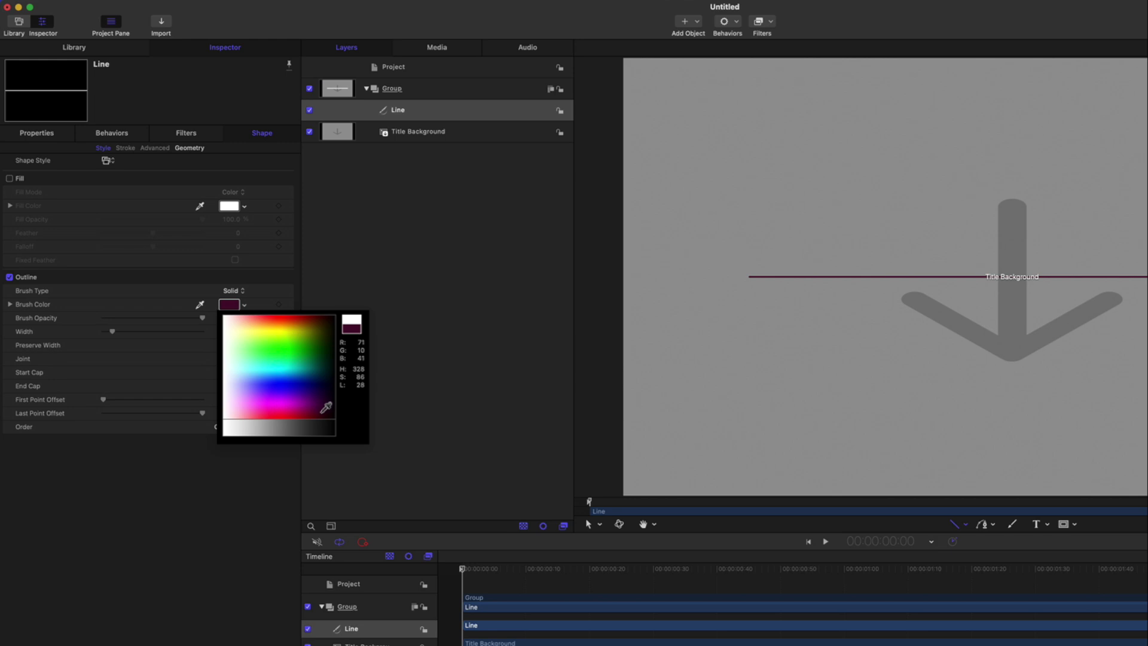
pyautogui.moveTo(113, 332); pyautogui.dragTo(182, 337)
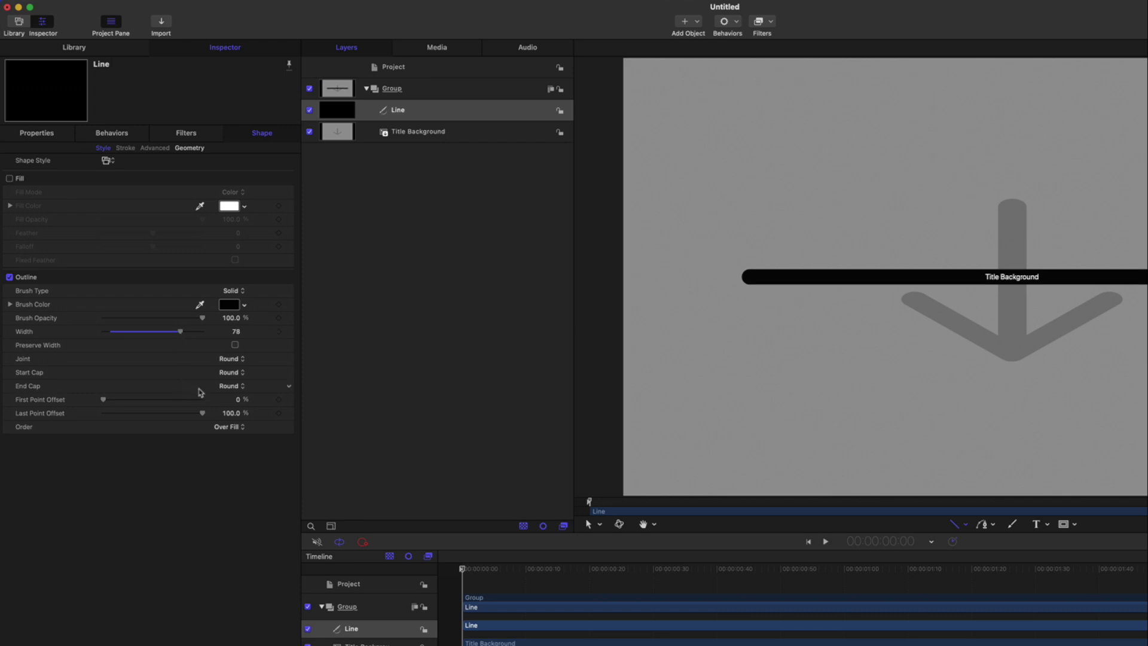
# Set both the start cap and the end cap of the line to Square
pyautogui.click(238, 373)
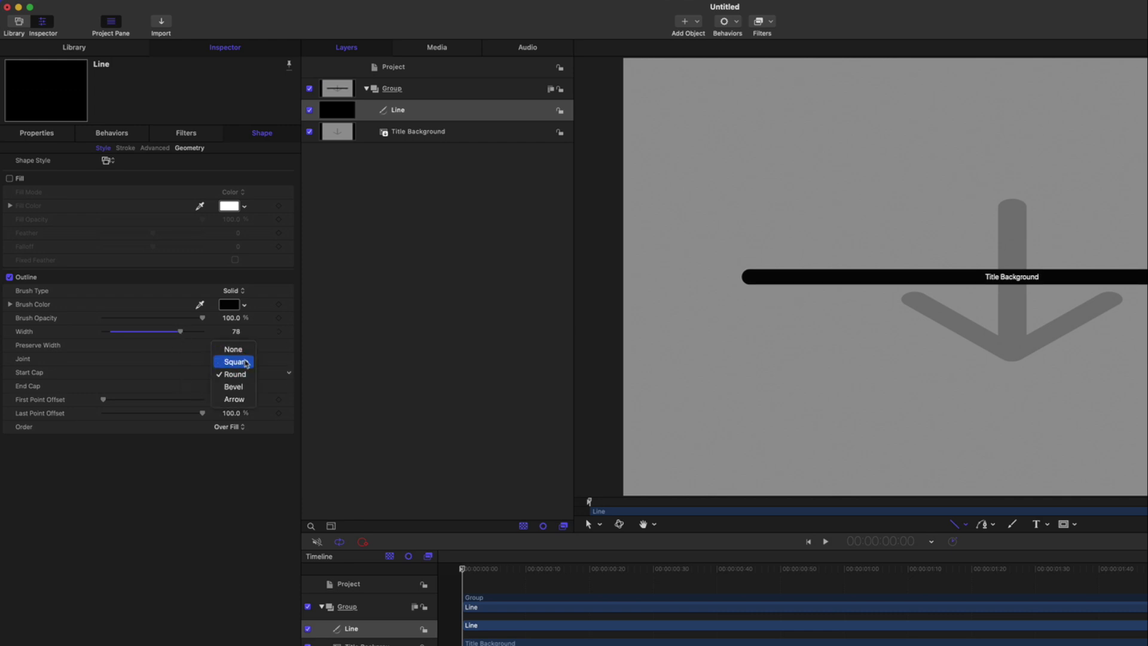
pyautogui.click(241, 361)
pyautogui.click(234, 386)
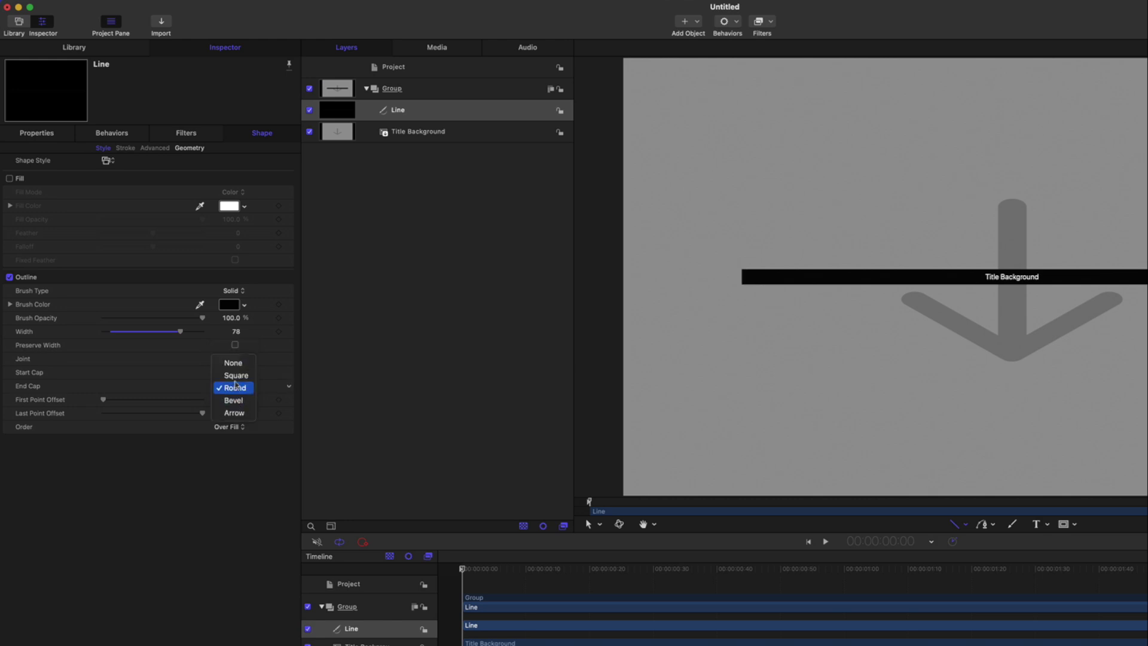
pyautogui.click(236, 376)
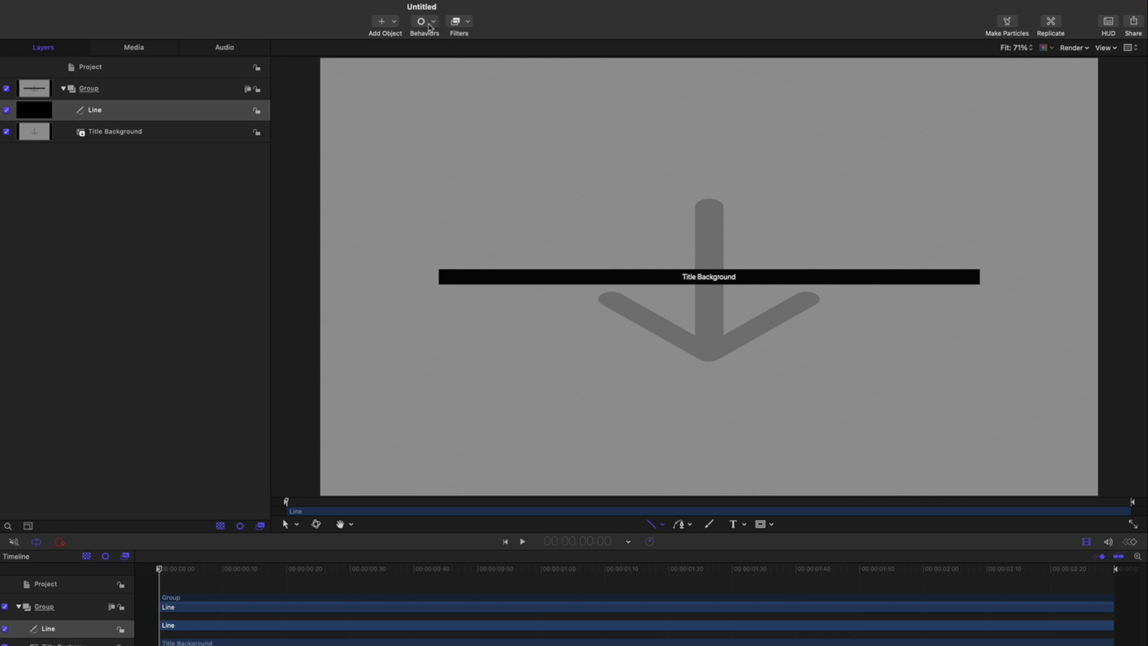
# Apply the Write On shape behavior to the line and trim its end to frame 20, previewing the animation
pyautogui.click(428, 27)
pyautogui.moveTo(445, 139)
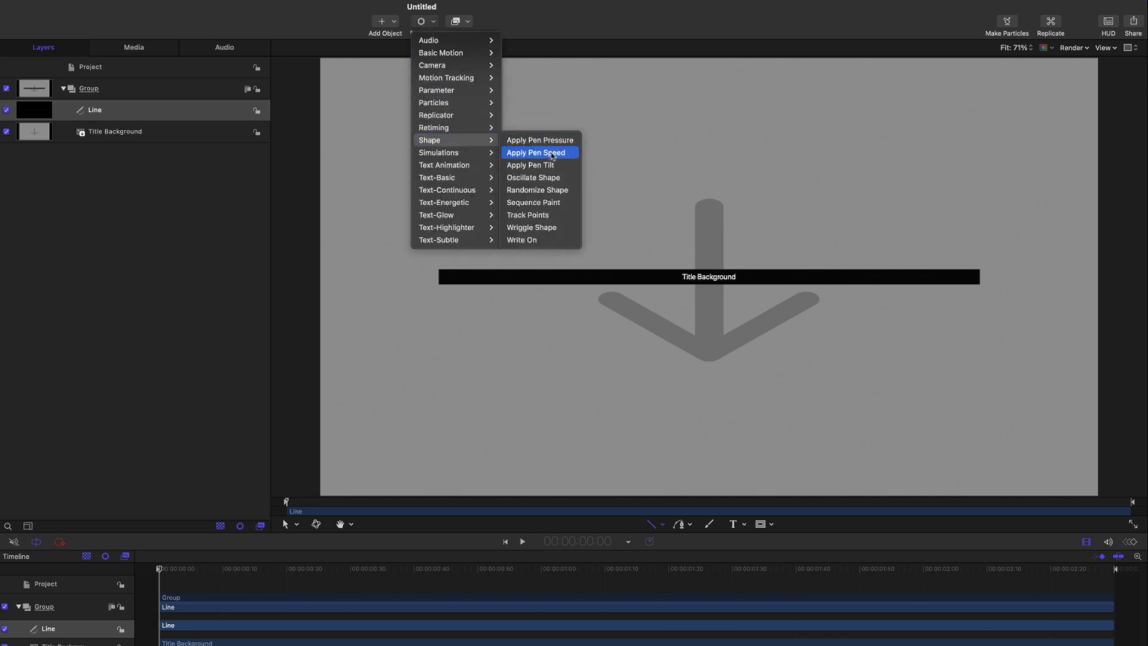
pyautogui.click(342, 495)
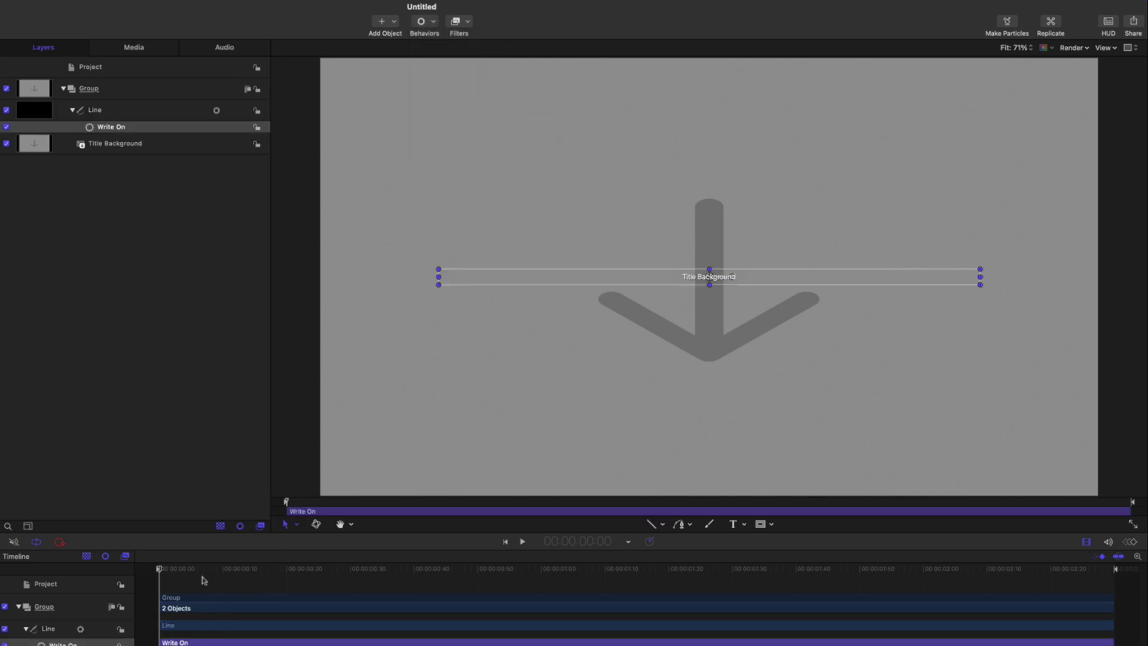
pyautogui.moveTo(242, 576); pyautogui.dragTo(288, 577)
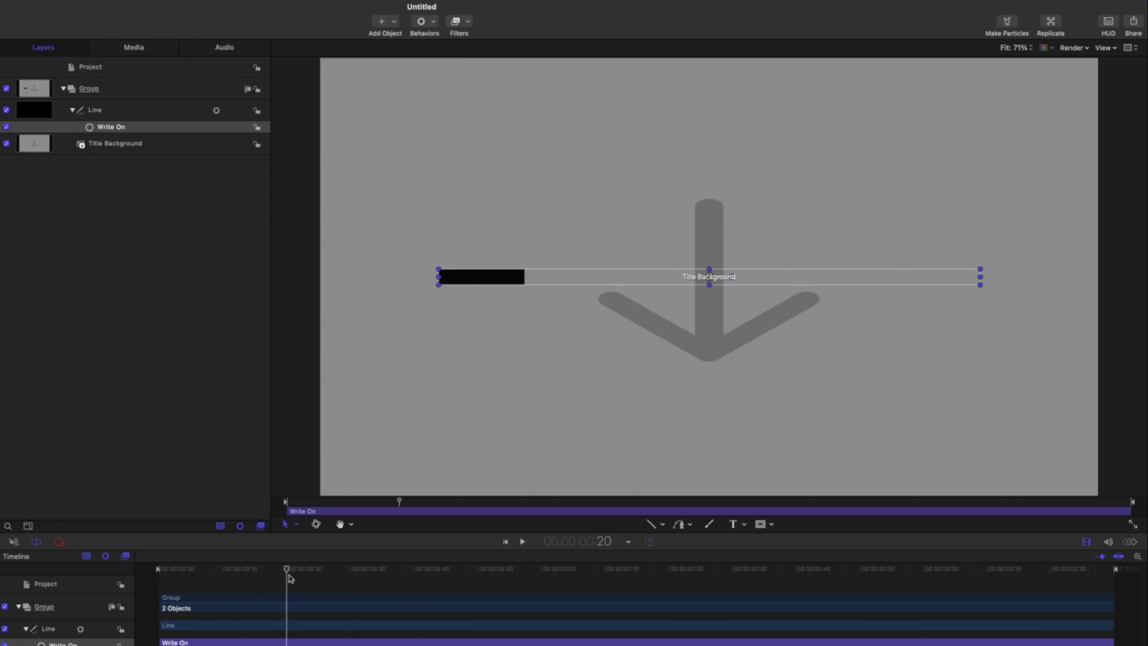
pyautogui.press('o')
pyautogui.press('space')
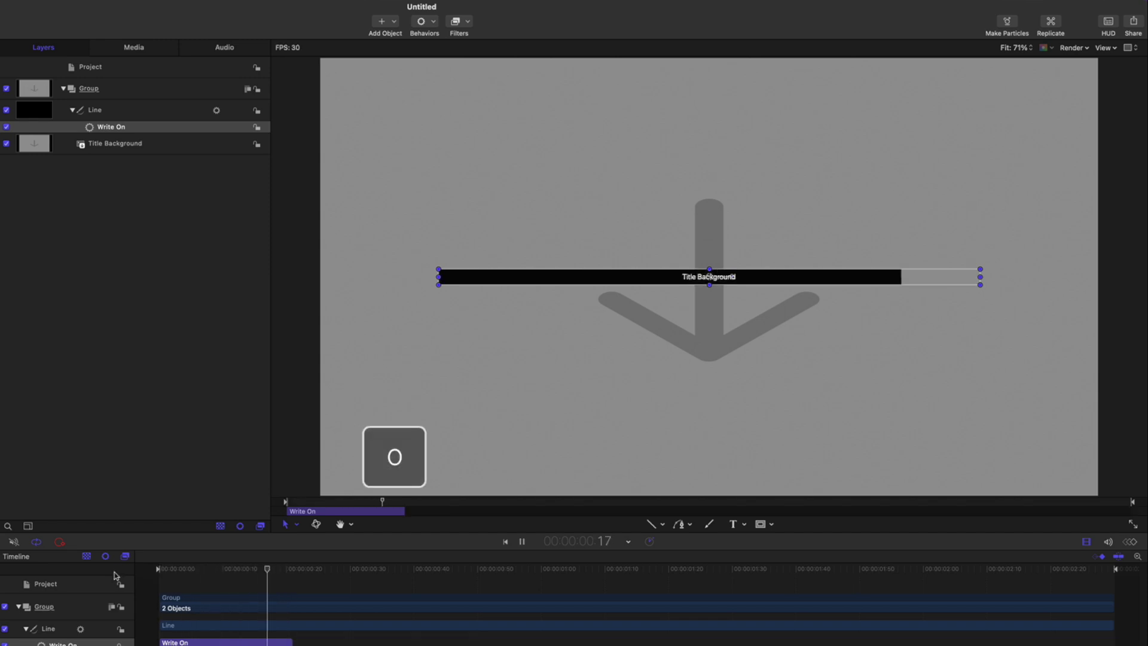
pyautogui.press('space')
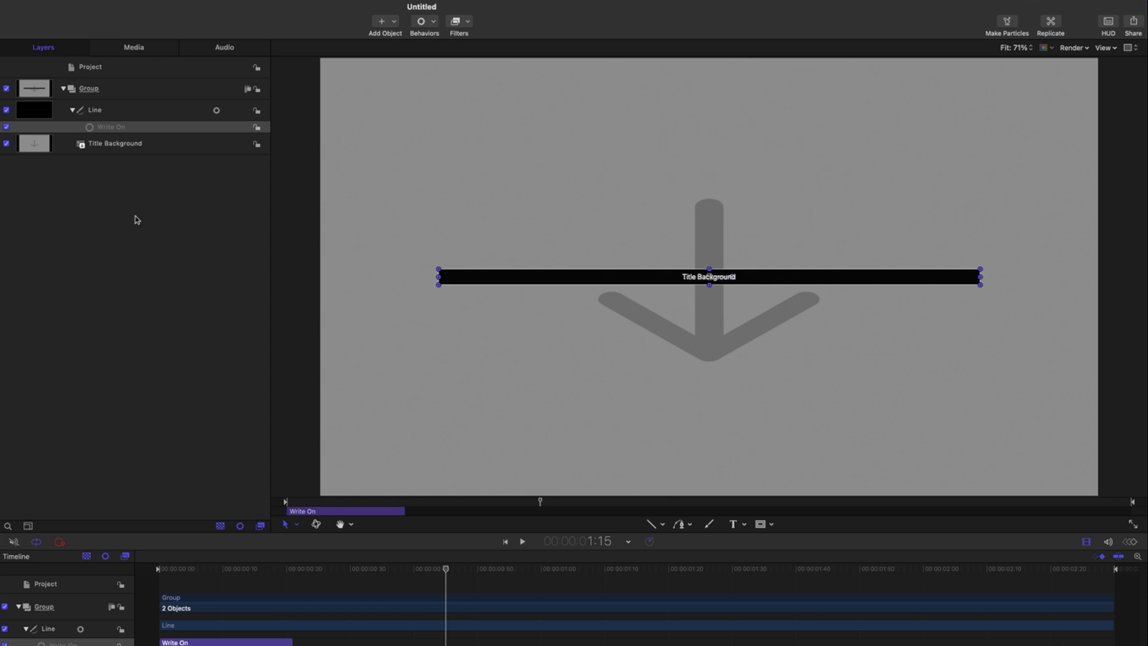
pyautogui.moveTo(230, 570); pyautogui.dragTo(333, 585)
# Try an End Offset of 15 on the Write On behavior, preview it, and reset the offset to 0
pyautogui.press('super+3')
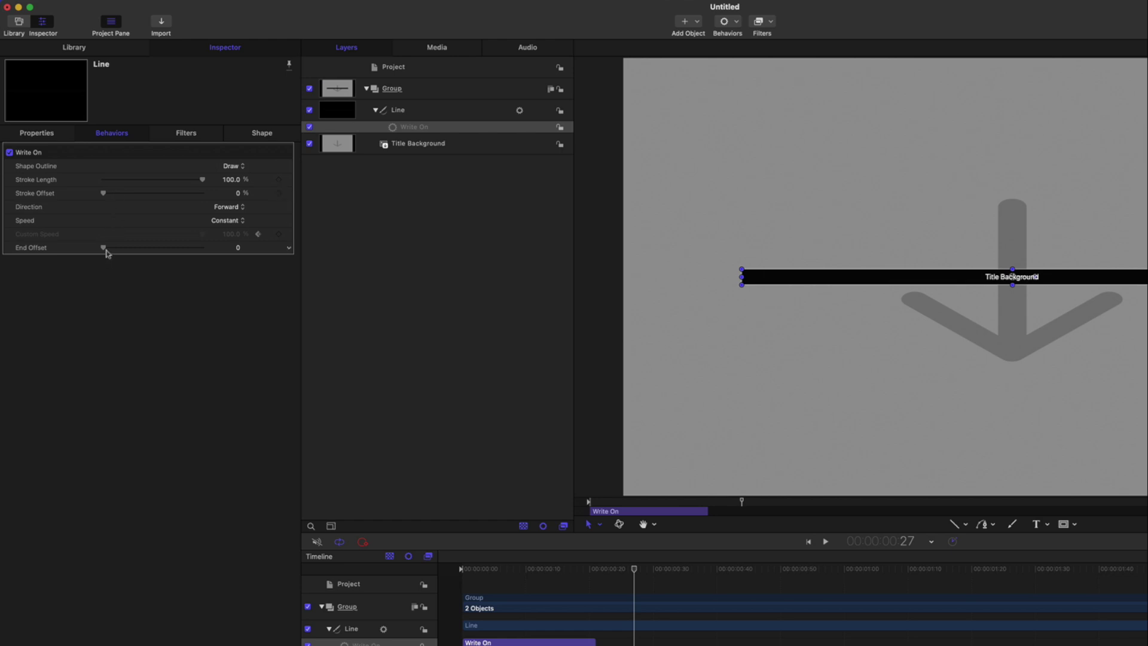
pyautogui.moveTo(104, 251); pyautogui.dragTo(117, 250)
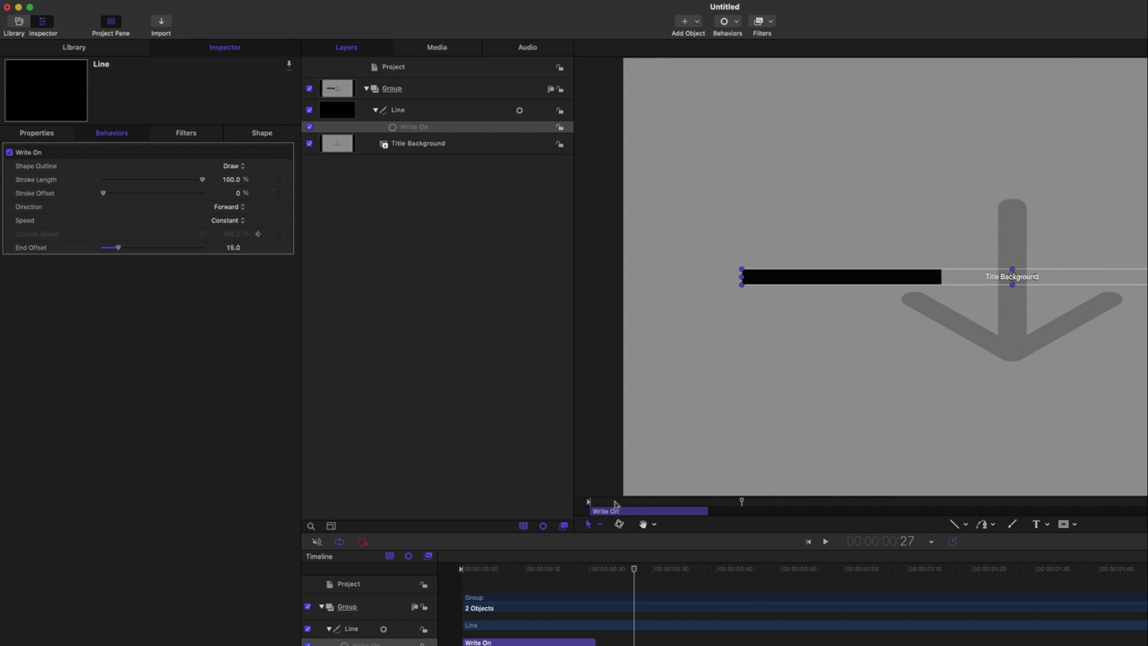
pyautogui.press('space')
pyautogui.press('space')
pyautogui.click(289, 249)
pyautogui.click(191, 372)
pyautogui.moveTo(115, 249)
pyautogui.mouseDown()
pyautogui.moveTo(126, 250)
pyautogui.moveTo(101, 249)
pyautogui.mouseUp()
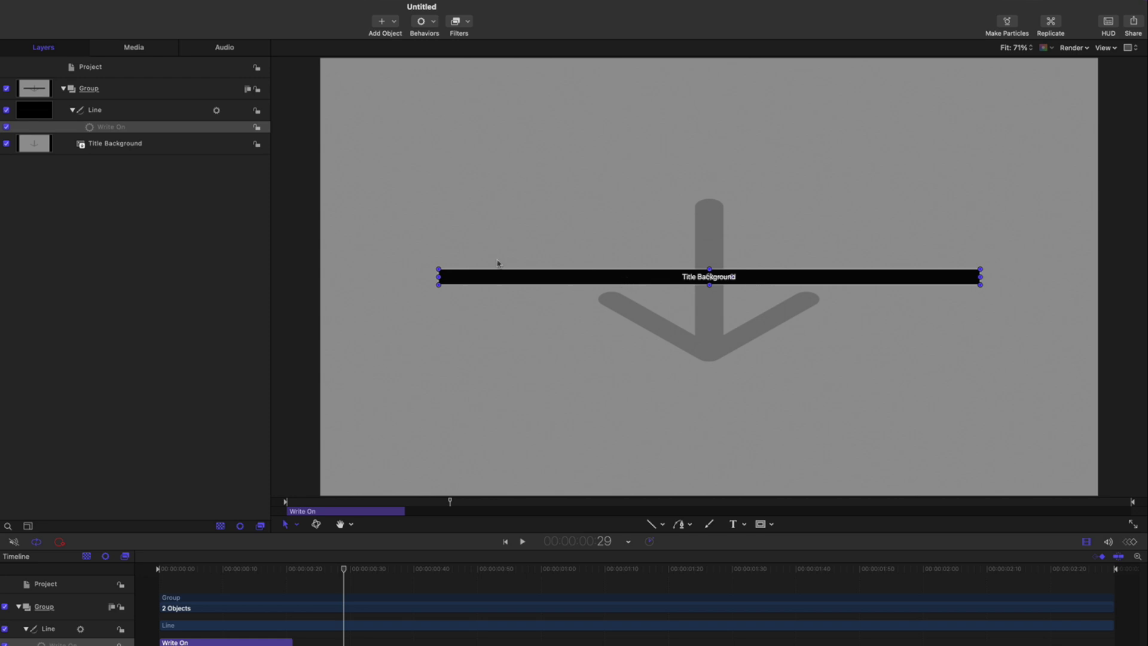
# Duplicate the animated line and place the copy below the original on the canvas
pyautogui.click(158, 115)
pyautogui.press('super+d')
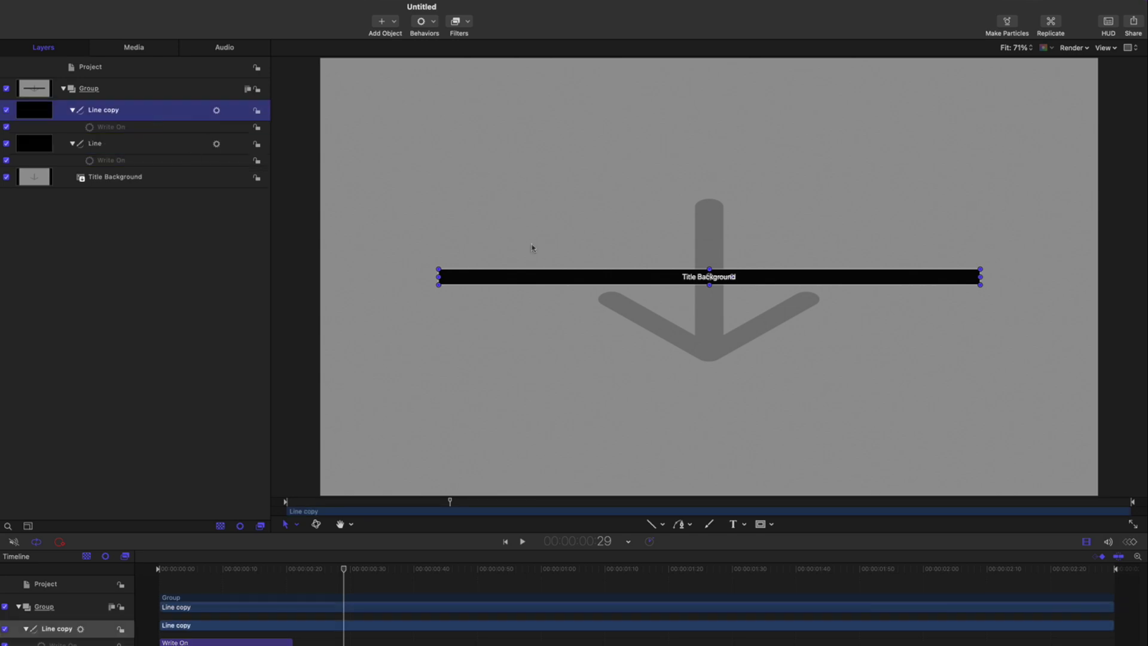
pyautogui.moveTo(624, 277); pyautogui.dragTo(644, 317)
pyautogui.click(708, 276)
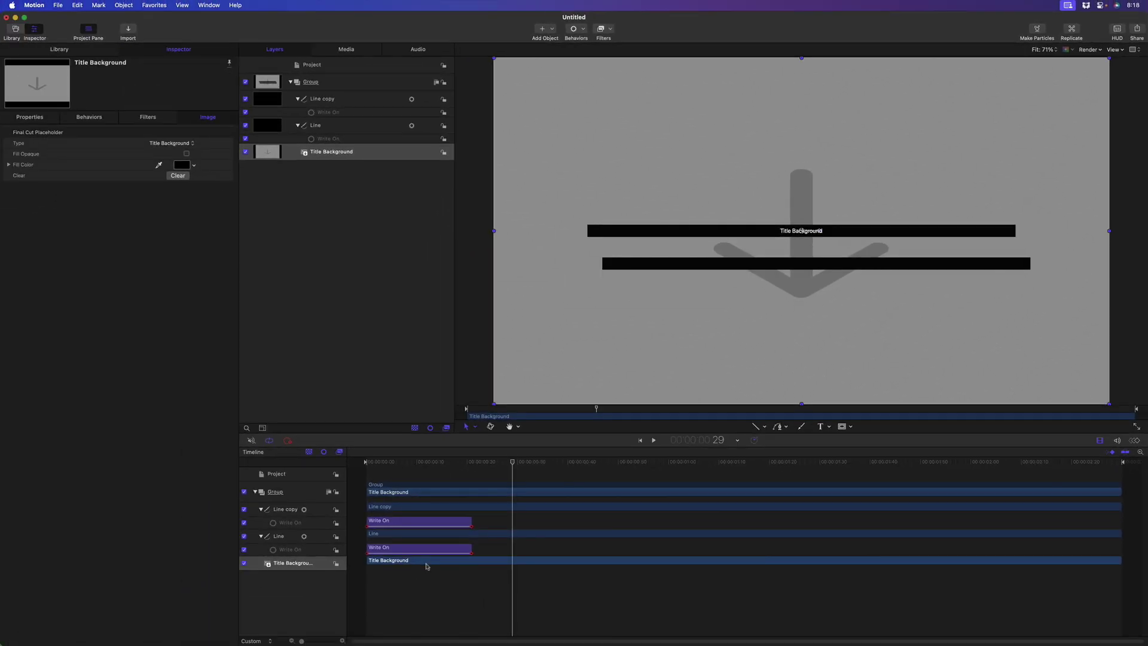
# Shift the original line to start at about frame 20 in the timeline and align the lower copy horizontally beneath it
pyautogui.moveTo(245, 645); pyautogui.dragTo(309, 645)
pyautogui.moveTo(484, 539); pyautogui.dragTo(535, 539)
pyautogui.click(628, 462)
pyautogui.moveTo(707, 265); pyautogui.dragTo(692, 265)
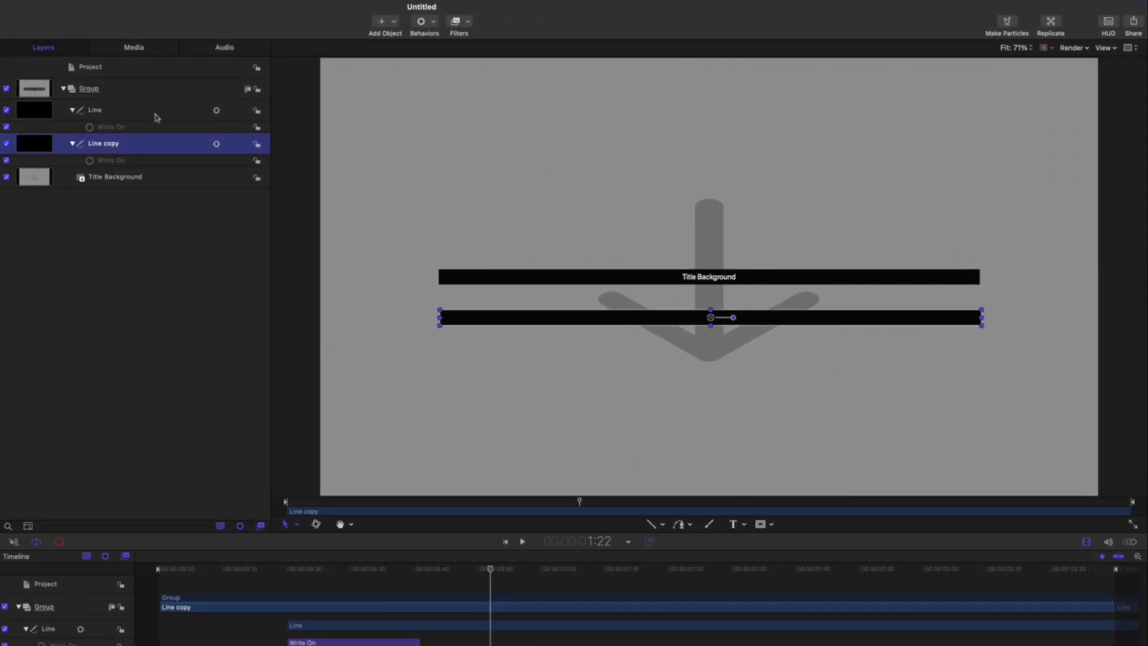
# Delete both line layers and return the playhead to the start of the project
pyautogui.click(364, 103)
pyautogui.press('Delete')
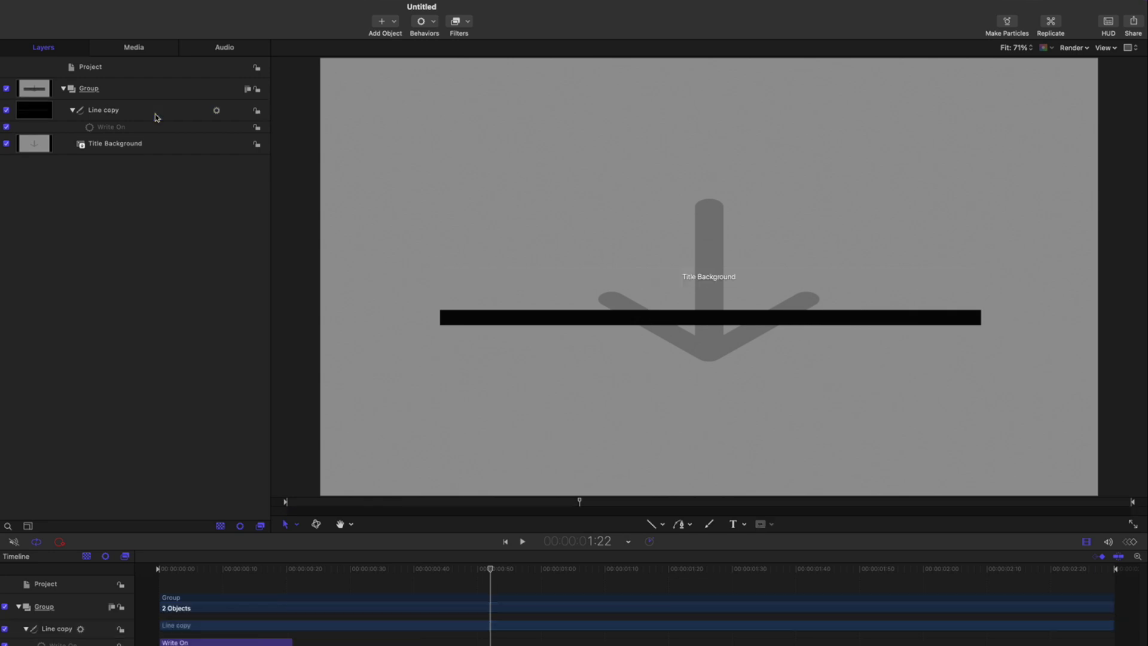
pyautogui.click(155, 114)
pyautogui.press('Delete')
pyautogui.moveTo(274, 573); pyautogui.dragTo(133, 565)
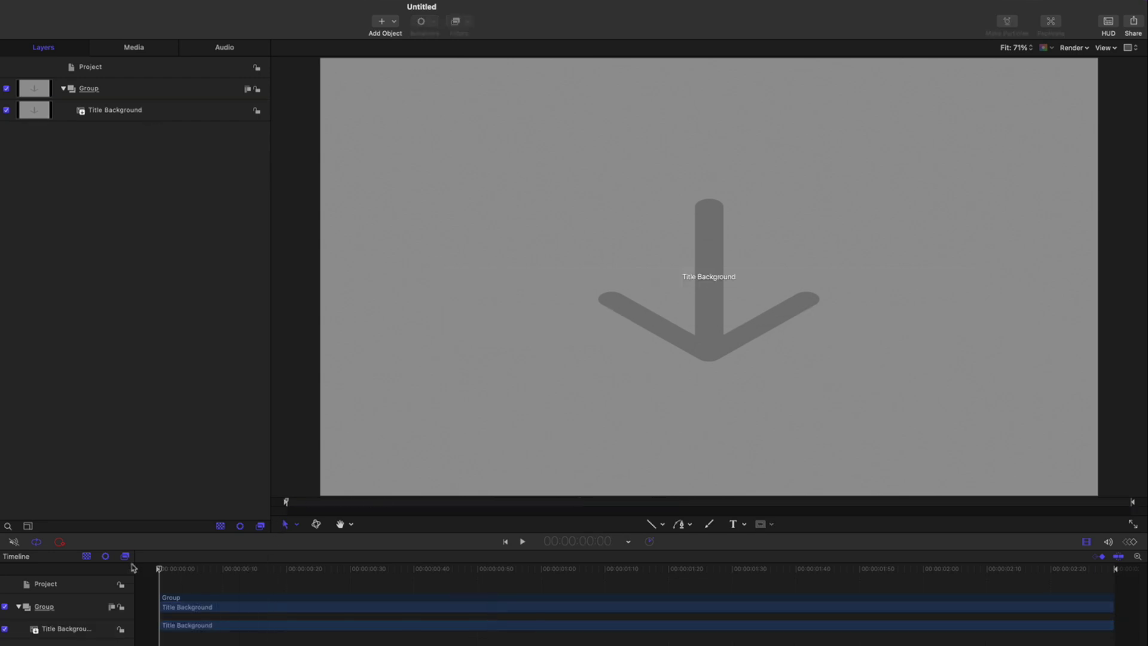
# Add a text object to the group and insert the Black Medium Square symbol from the emoji and symbols picker
pyautogui.click(166, 90)
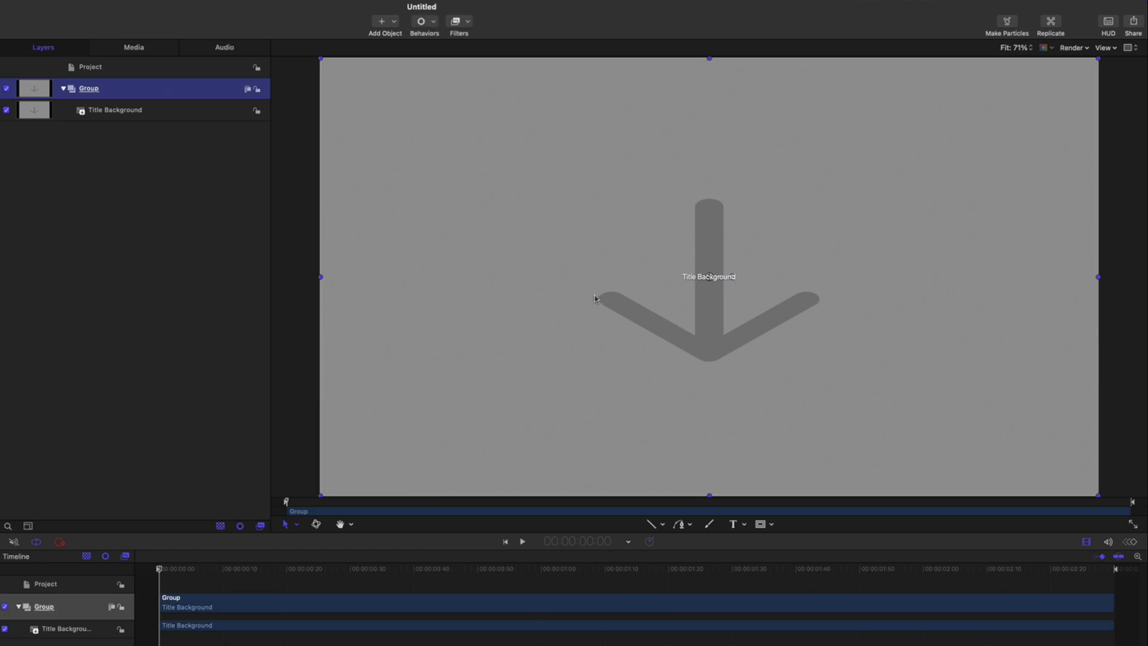
pyautogui.press('t')
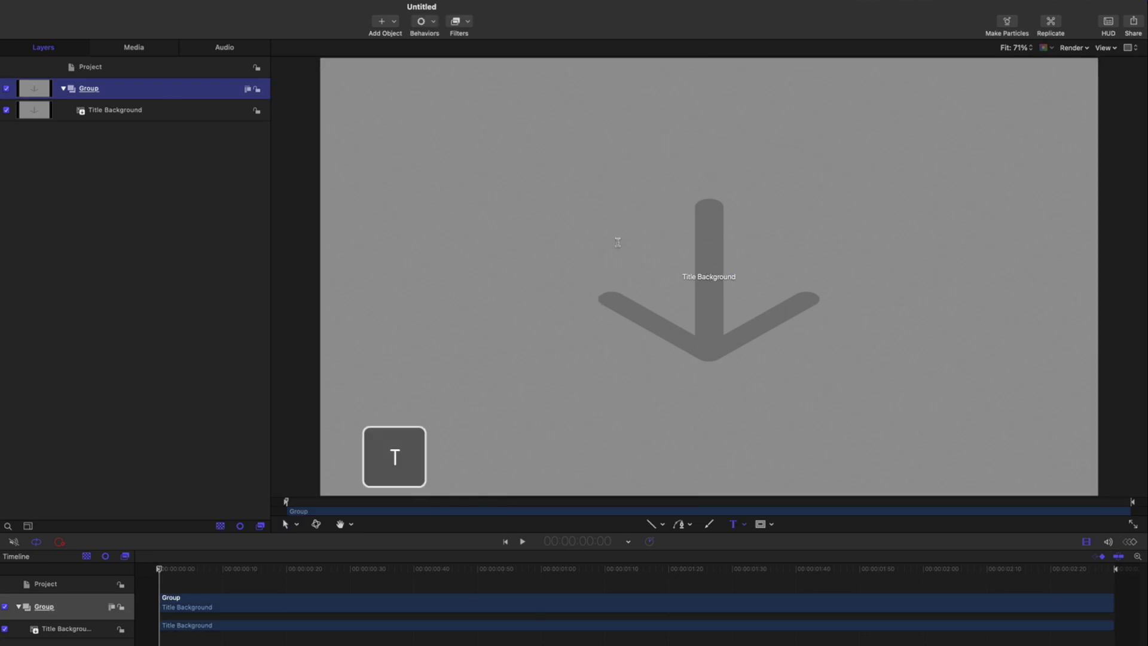
pyautogui.click(574, 254)
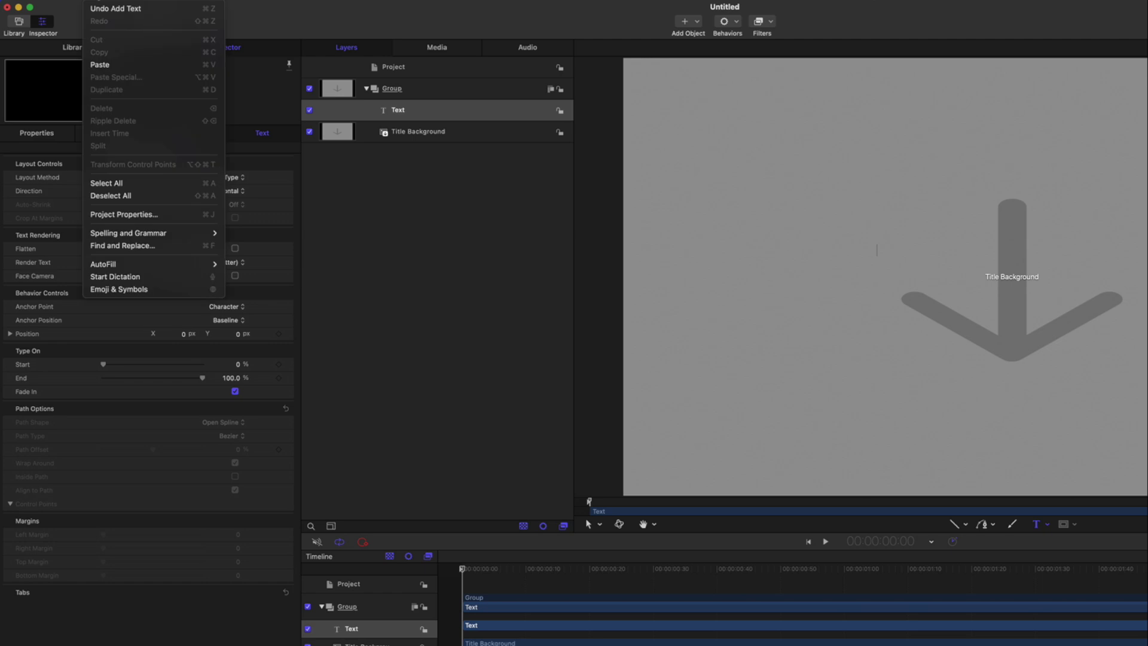
pyautogui.click(166, 289)
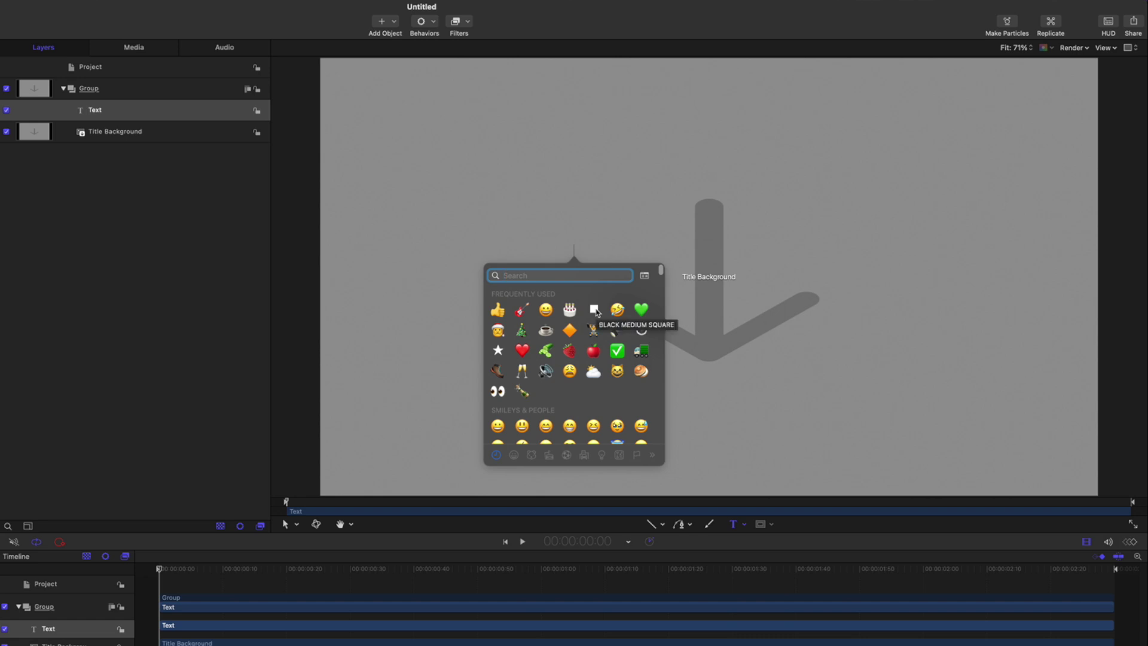
pyautogui.moveTo(660, 270)
pyautogui.mouseDown()
pyautogui.moveTo(660, 448)
pyautogui.moveTo(660, 264)
pyautogui.mouseUp()
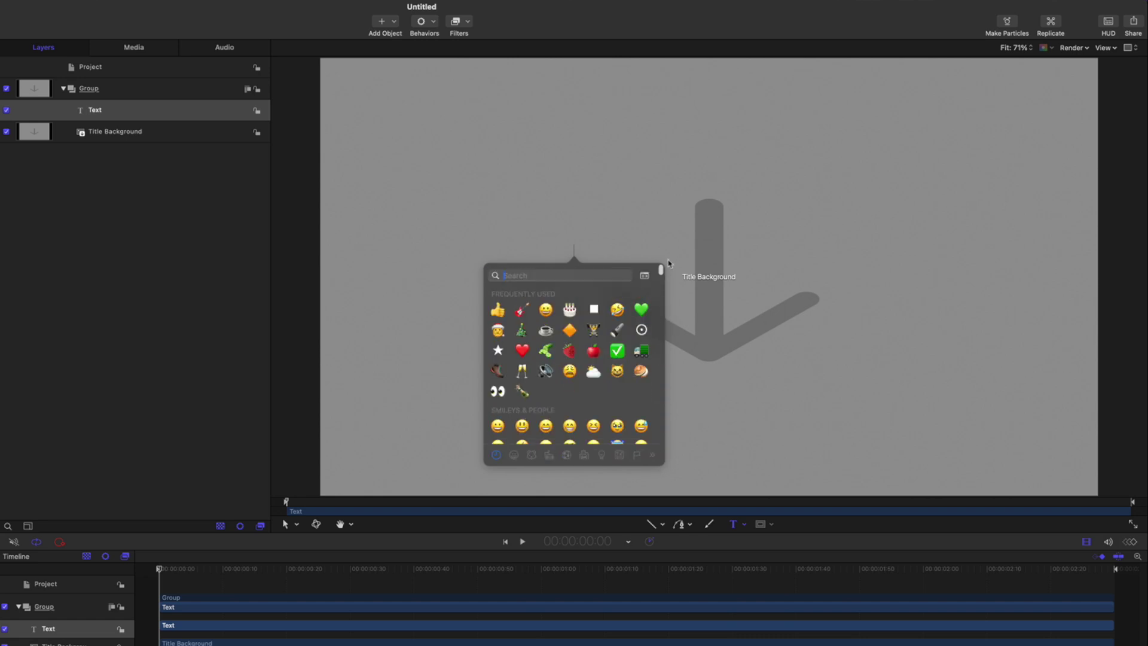
pyautogui.click(595, 310)
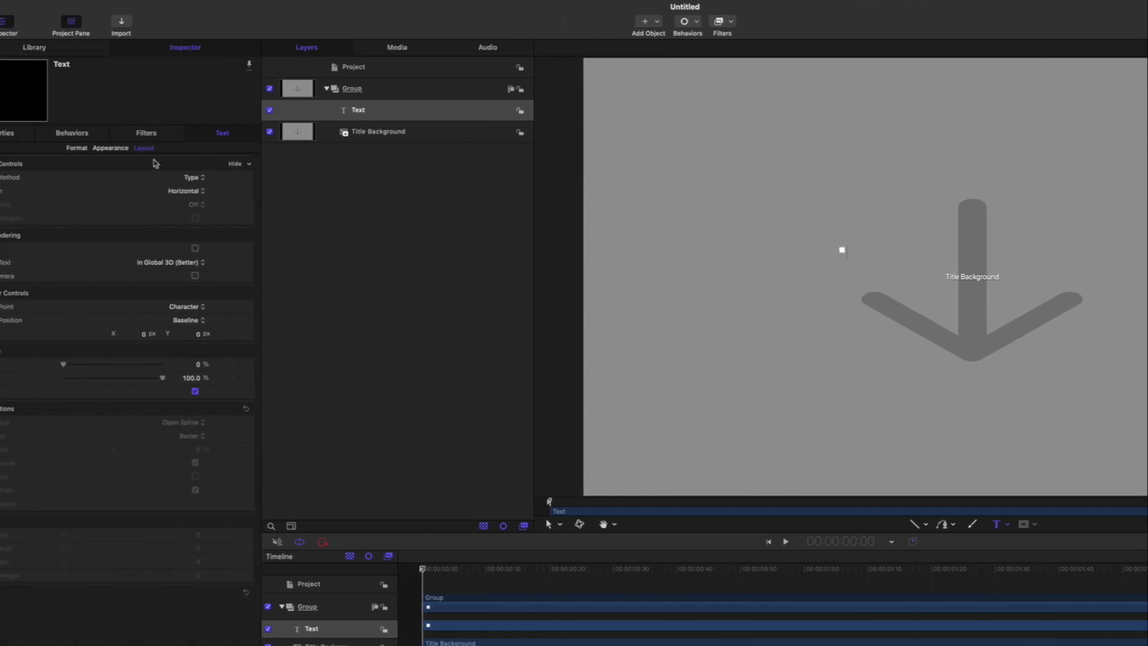
# Show the text's format settings and extend the single square into a row of eight squares by copying and pasting
pyautogui.click(111, 150)
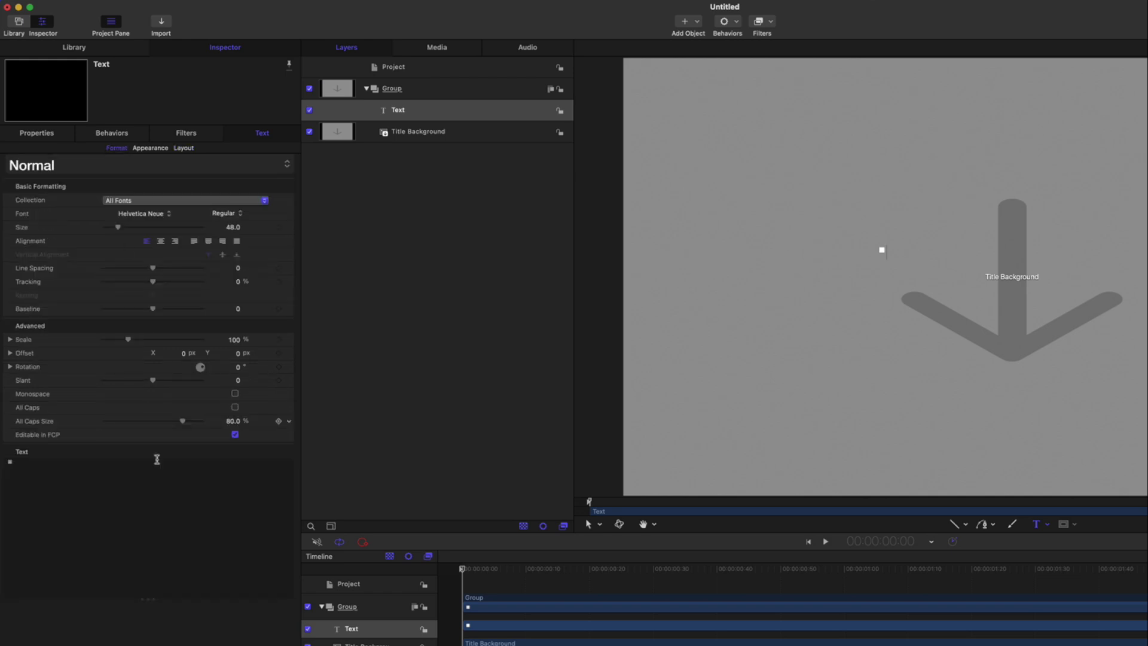
pyautogui.moveTo(27, 466); pyautogui.dragTo(1, 464)
pyautogui.write('◼')
pyautogui.write('◼')
pyautogui.press('super+a')
pyautogui.click(46, 465)
pyautogui.write('◼◼')
pyautogui.moveTo(46, 465); pyautogui.dragTo(2, 462)
pyautogui.press('super+c')
pyautogui.click(72, 468)
pyautogui.press('super+v')
pyautogui.moveTo(72, 465); pyautogui.dragTo(1, 460)
pyautogui.press('super+c')
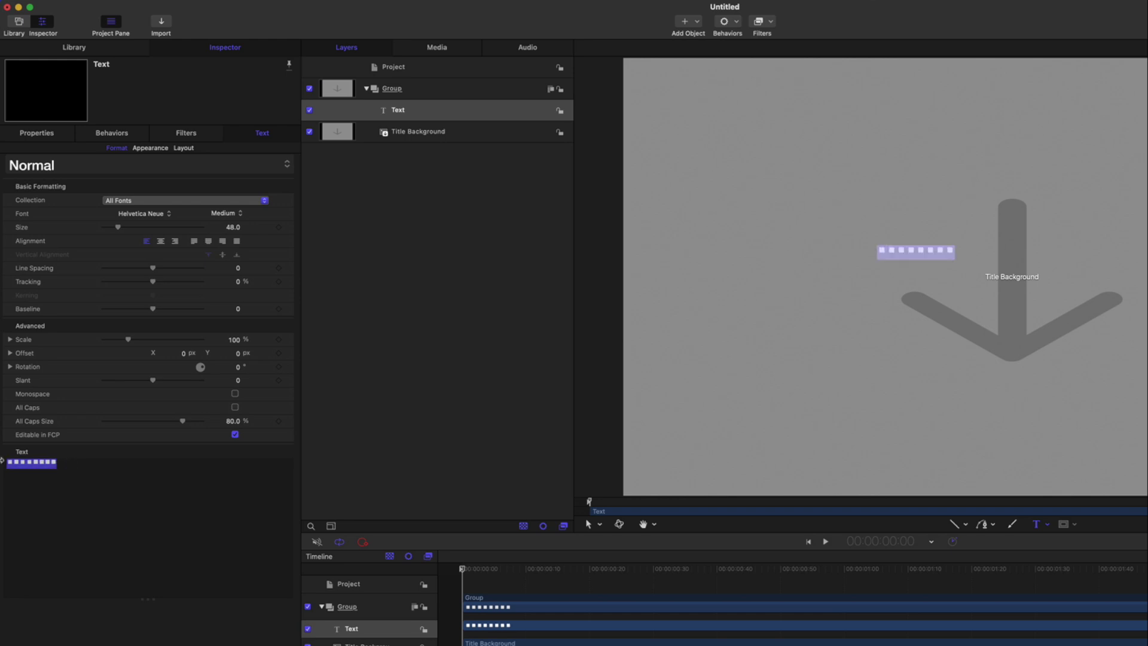
# Multiply the squares by repeated copying and pasting until they fill more than six lines of the text field, and select the text layer
pyautogui.click(64, 460)
pyautogui.press('super+v')
pyautogui.moveTo(113, 465); pyautogui.dragTo(2, 458)
pyautogui.press('super+c')
pyautogui.click(2, 458)
pyautogui.press('super+v')
pyautogui.press('super+v')
pyautogui.press('super+v')
pyautogui.press('super+a')
pyautogui.press('super+c')
pyautogui.click(220, 486)
pyautogui.press('super+v')
pyautogui.press('super+a')
pyautogui.press('super+c')
pyautogui.click(254, 489)
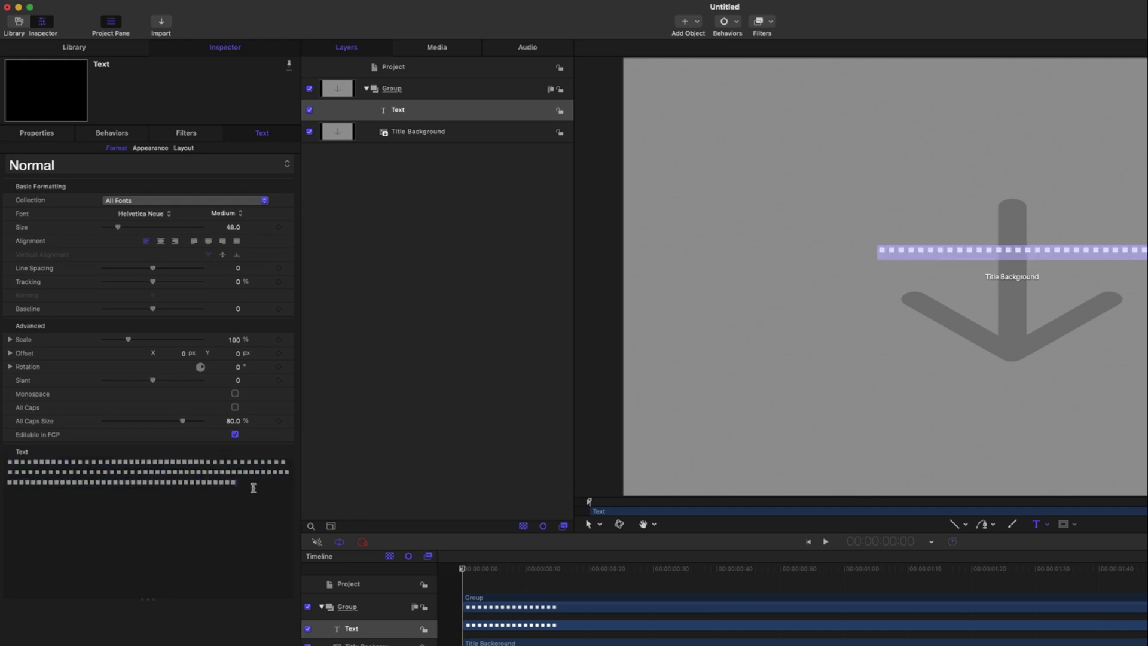
pyautogui.press('super+v')
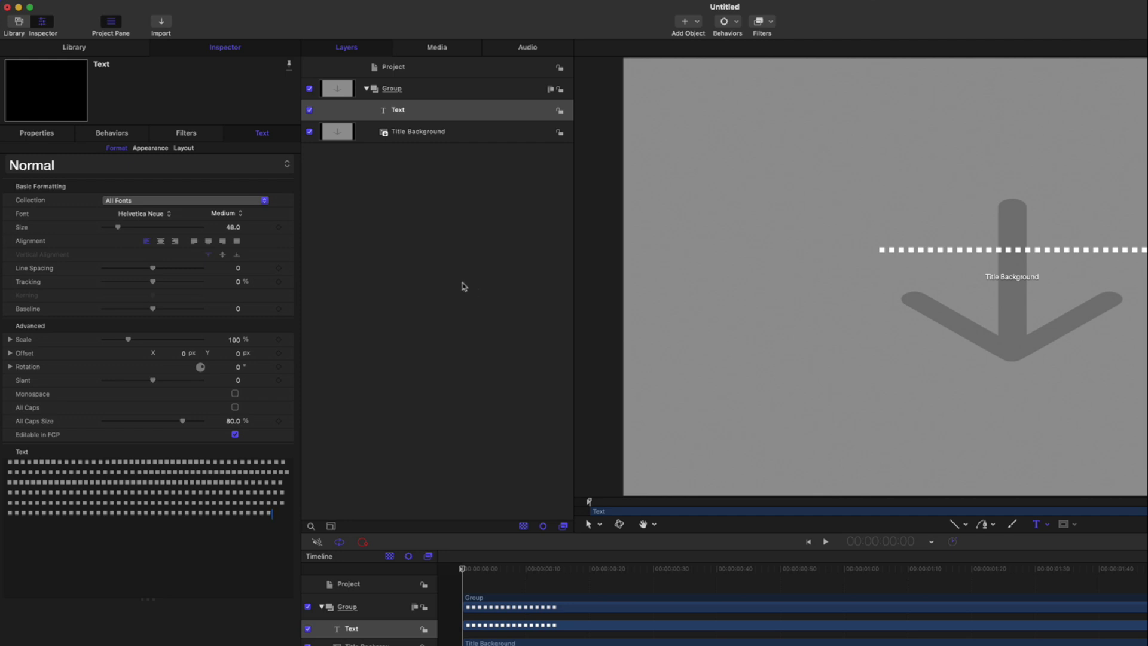
pyautogui.click(491, 128)
pyautogui.click(468, 110)
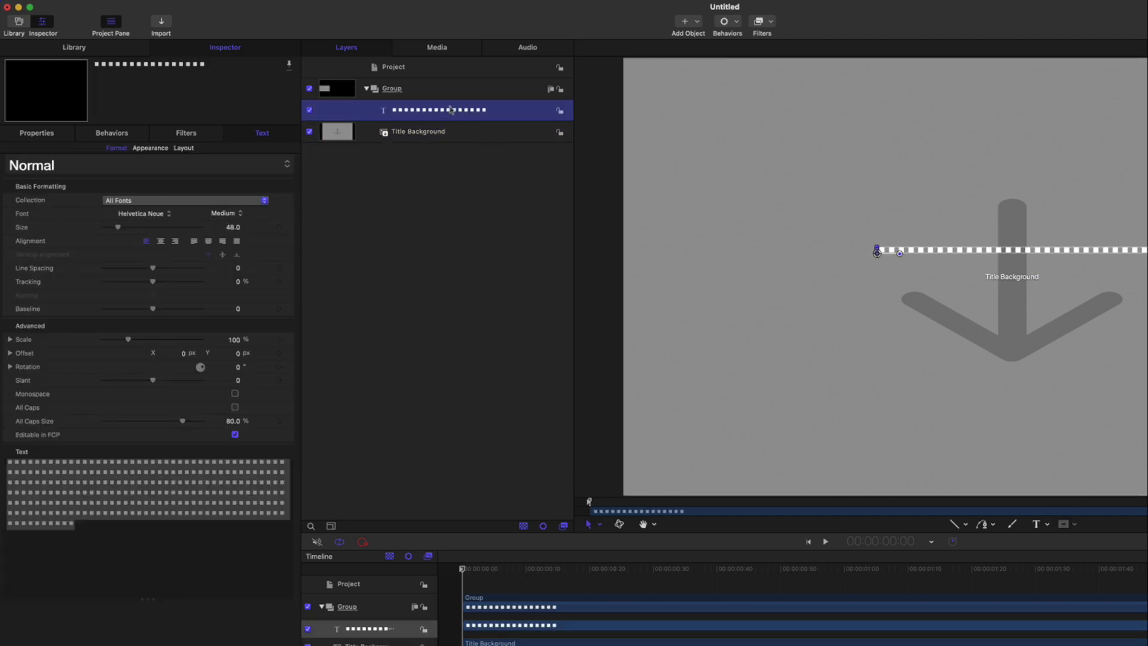
# Enlarge the squares text to size 186 and tighten its tracking to about -51% so the squares merge into a solid bar
pyautogui.doubleClick(233, 227)
pyautogui.write('81')
pyautogui.press('Return')
pyautogui.moveTo(233, 227); pyautogui.dragTo(231, 227)
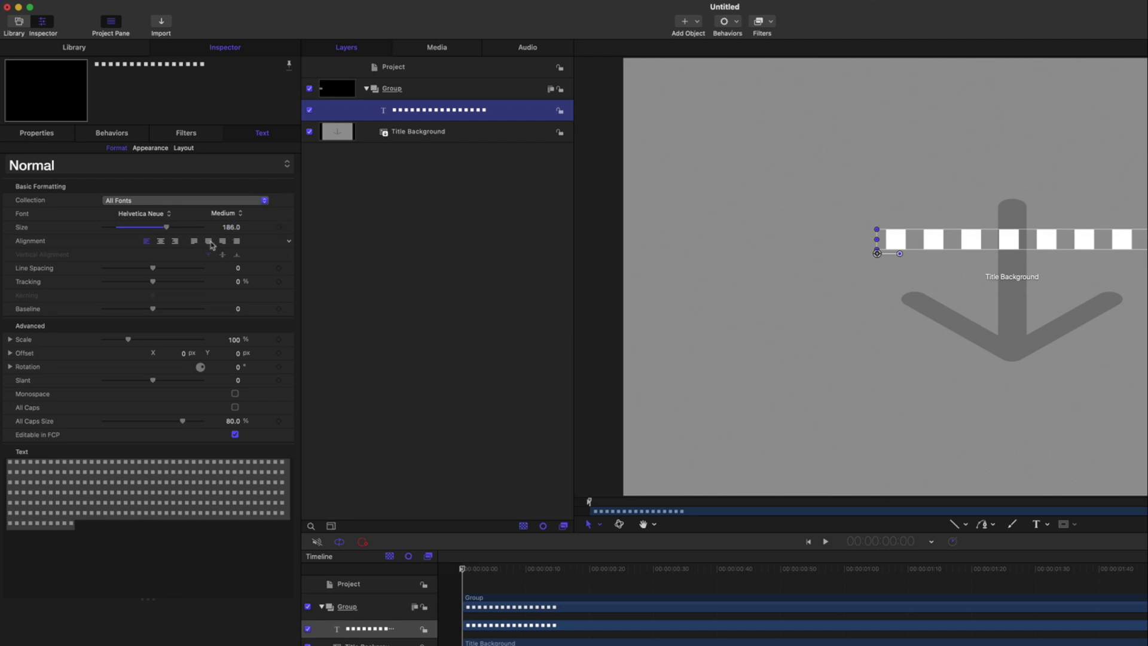
pyautogui.moveTo(153, 285); pyautogui.dragTo(129, 289)
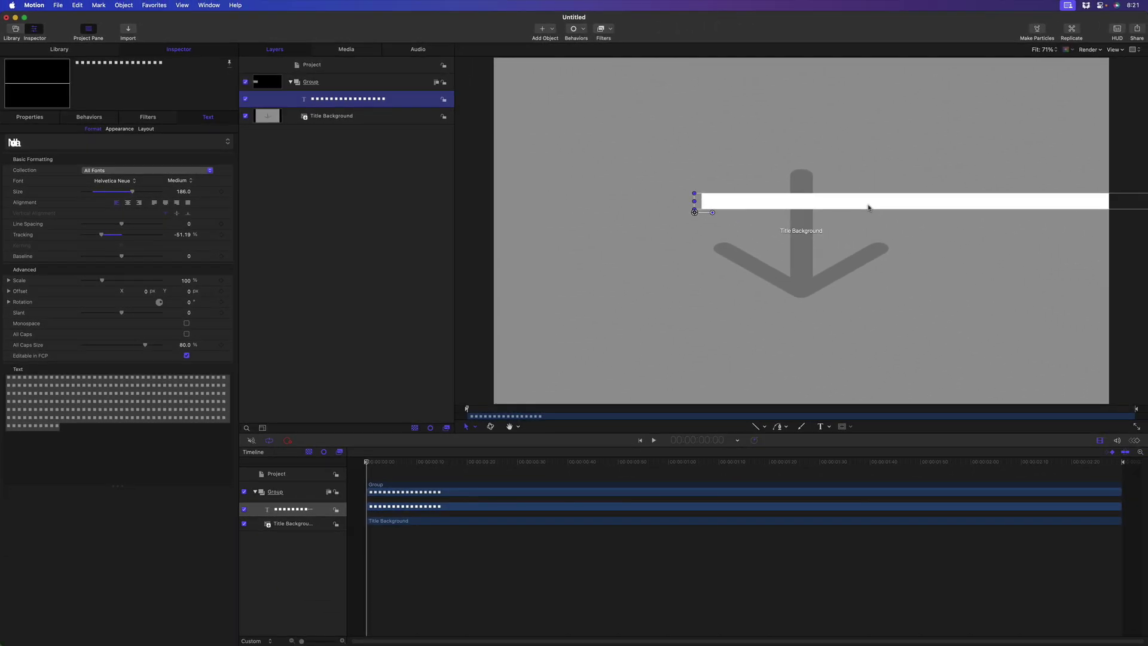
# Change the text's layout method to Paragraph and set its right margin to about 1717 so the bar wraps into several lines
pyautogui.click(147, 130)
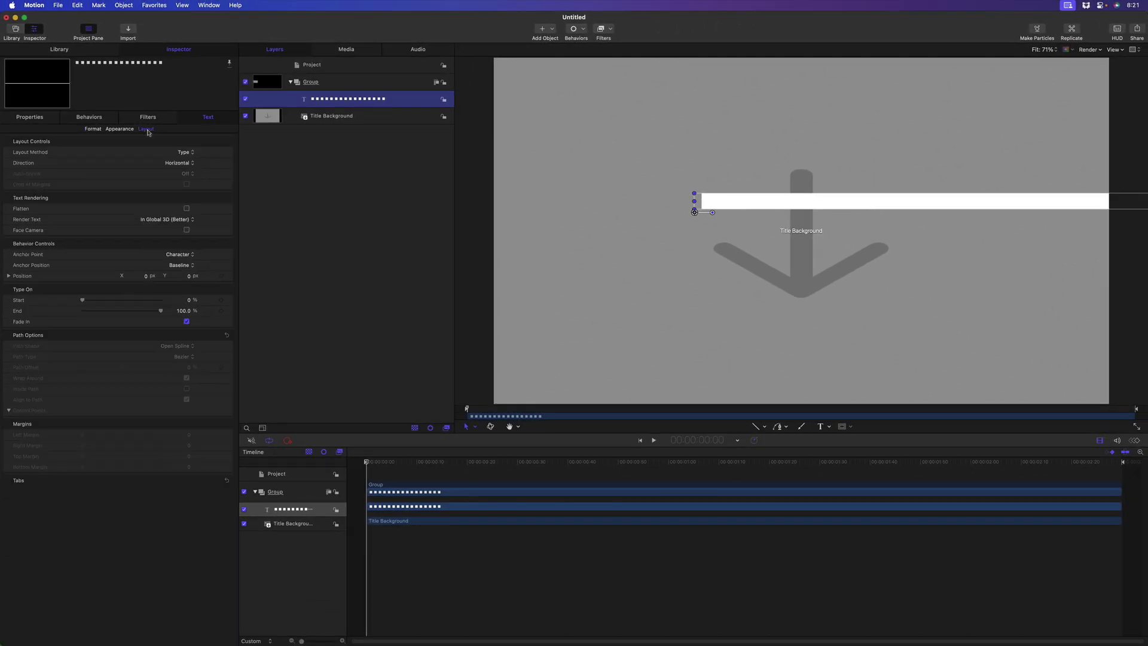
pyautogui.click(186, 152)
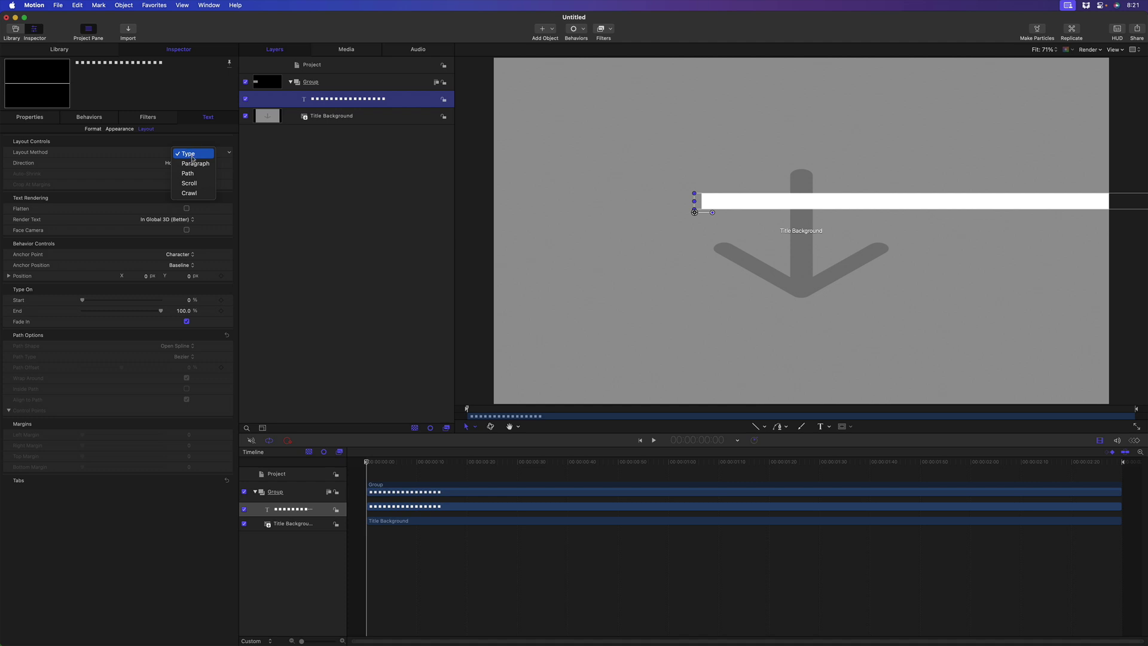
pyautogui.click(193, 164)
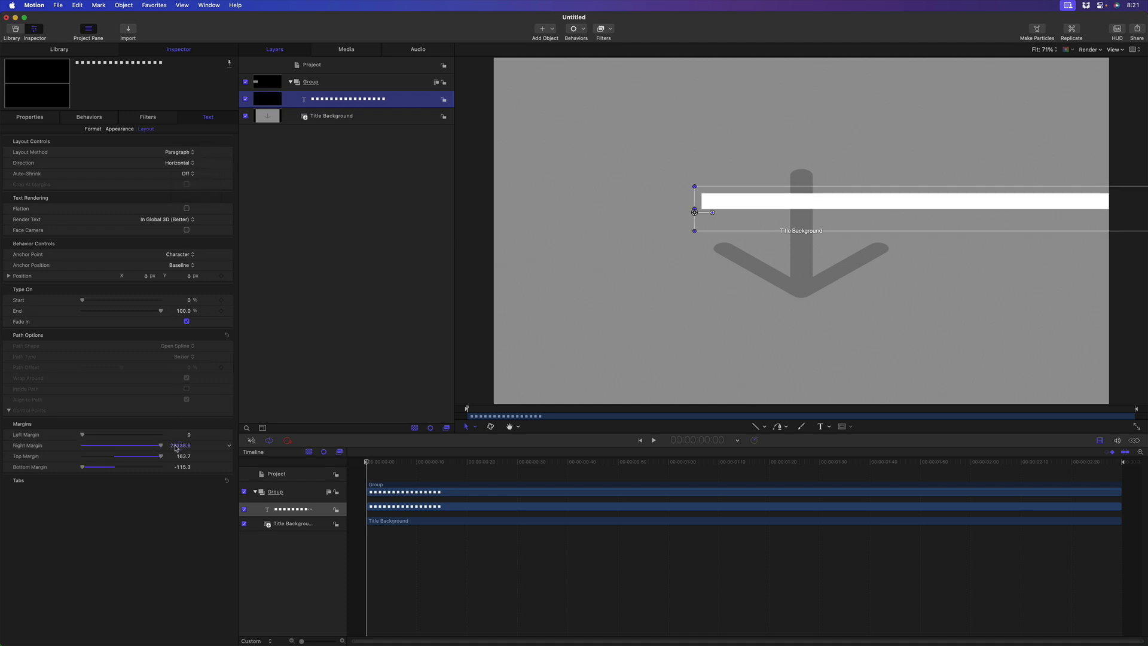
pyautogui.moveTo(183, 449); pyautogui.dragTo(147, 445)
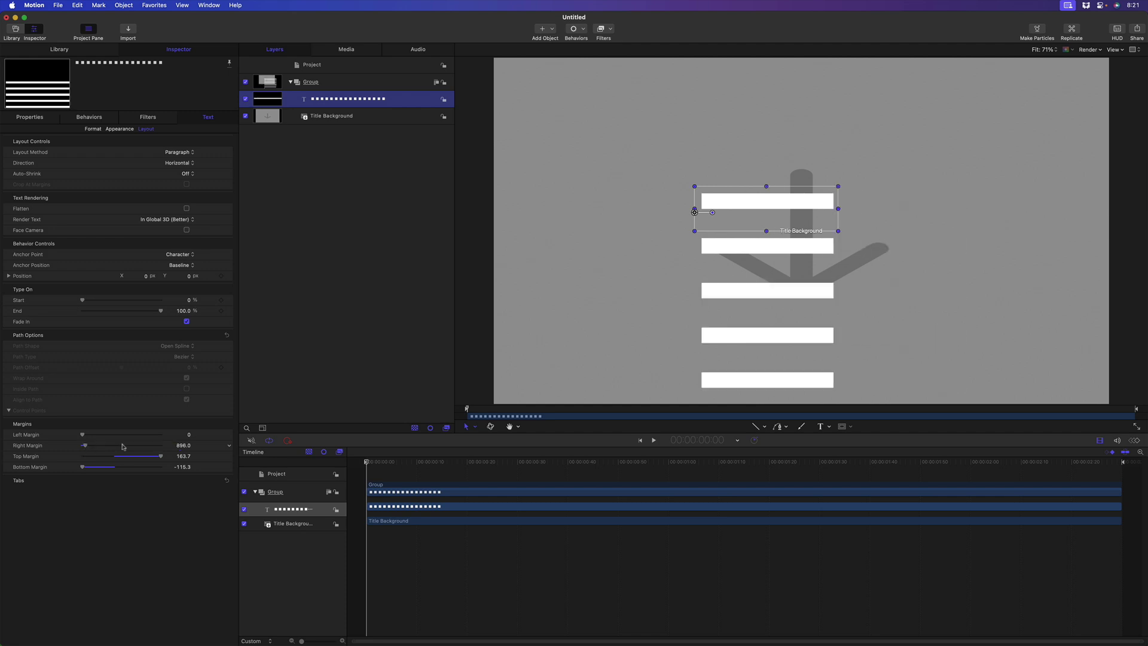
pyautogui.doubleClick(818, 201)
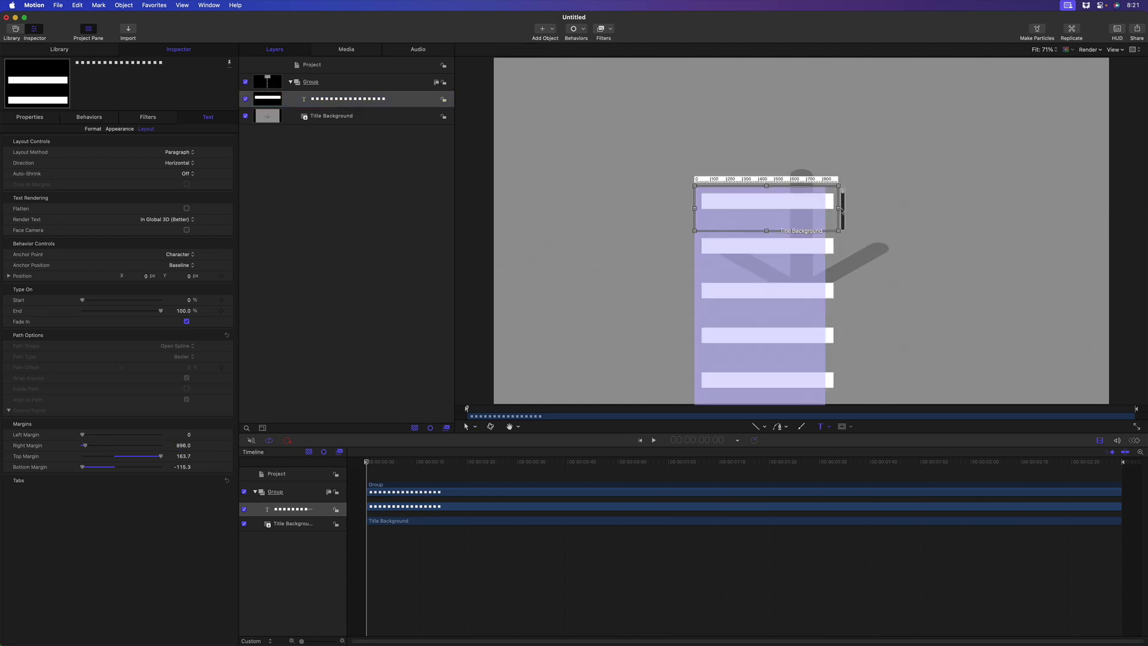
pyautogui.moveTo(929, 215); pyautogui.dragTo(971, 214)
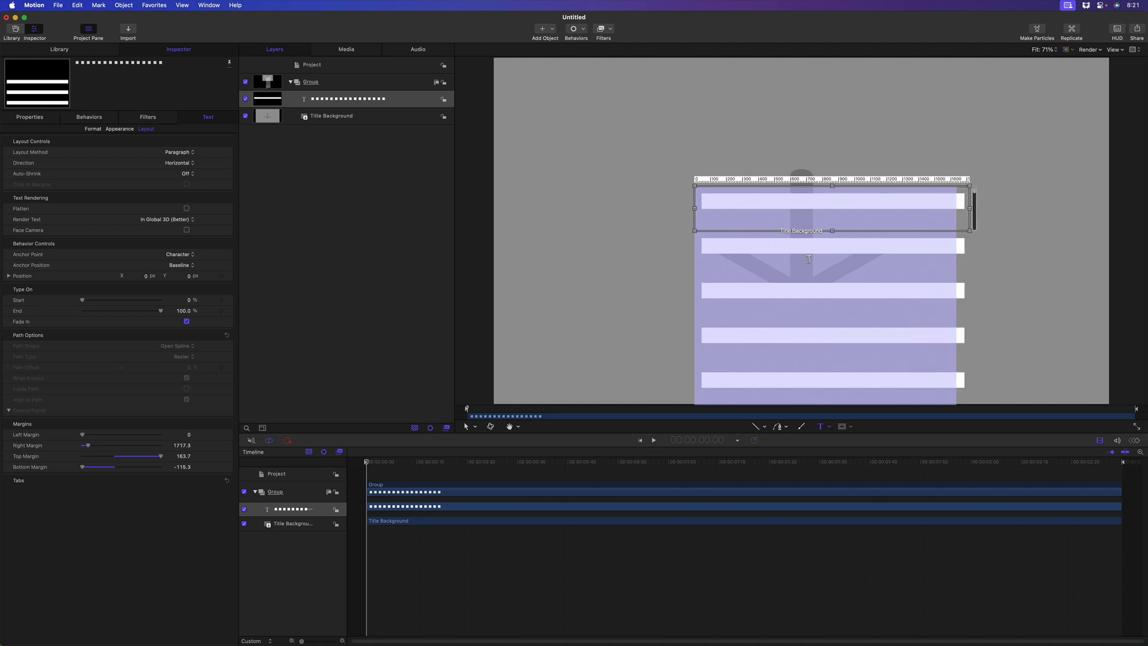
# Delete the surplus squares so two lines remain in the text field, and reselect the text layer
pyautogui.click(93, 128)
pyautogui.moveTo(72, 446); pyautogui.dragTo(2, 409)
pyautogui.press('BackSpace')
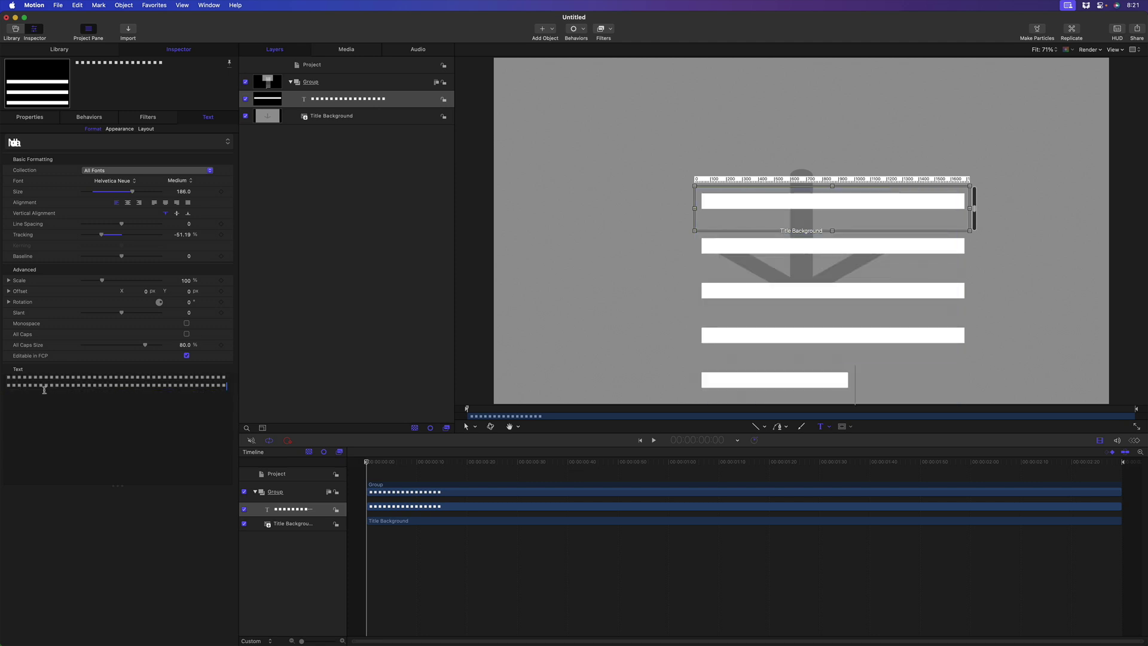
pyautogui.click(383, 102)
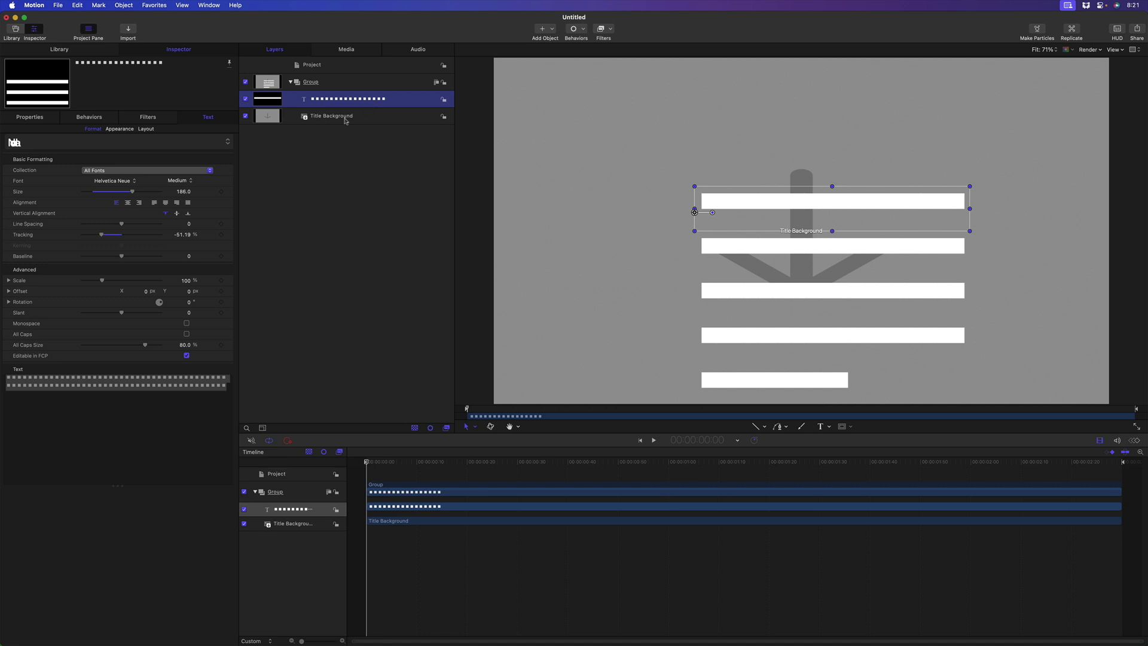
# Change the face color of the squares text to black
pyautogui.click(144, 129)
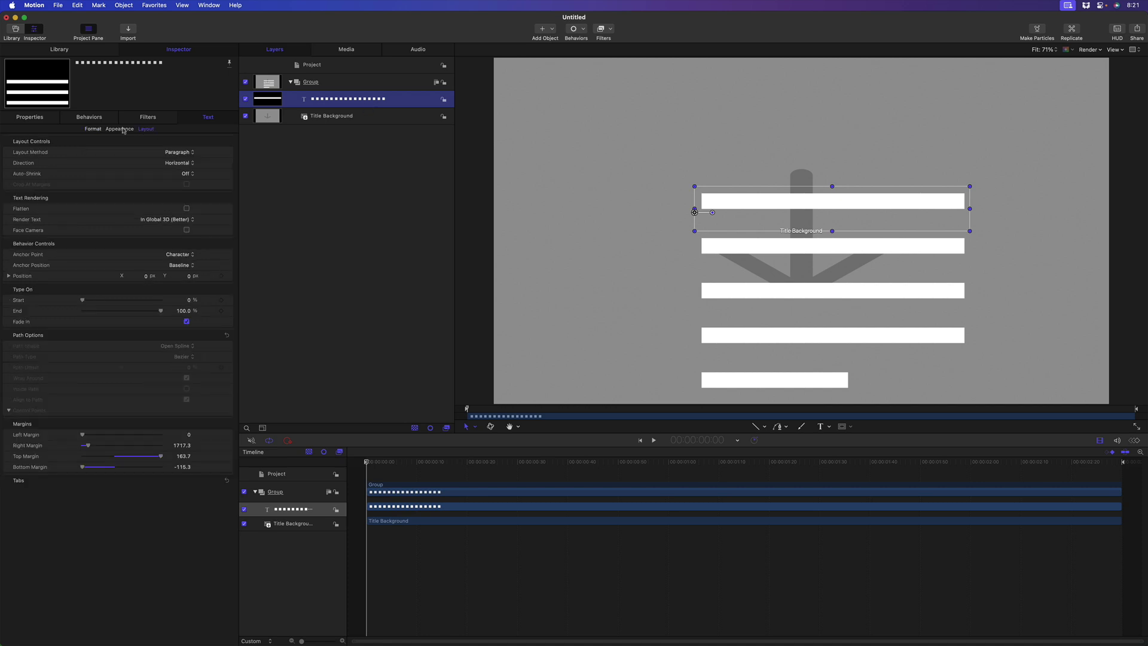
pyautogui.click(123, 130)
pyautogui.click(193, 273)
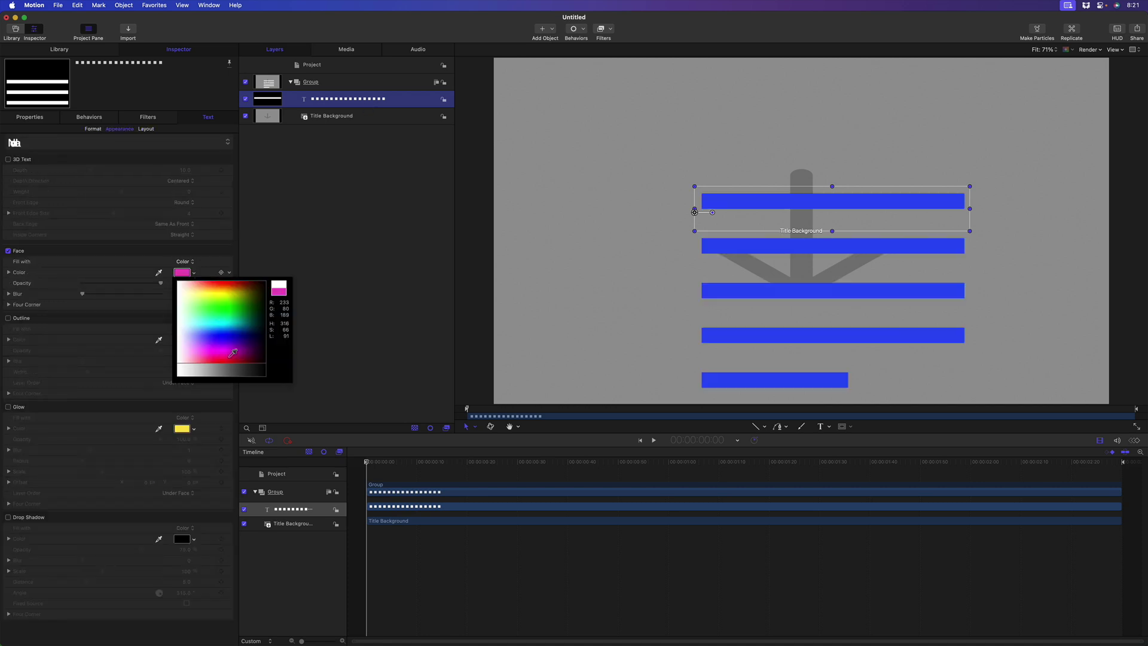
pyautogui.click(264, 370)
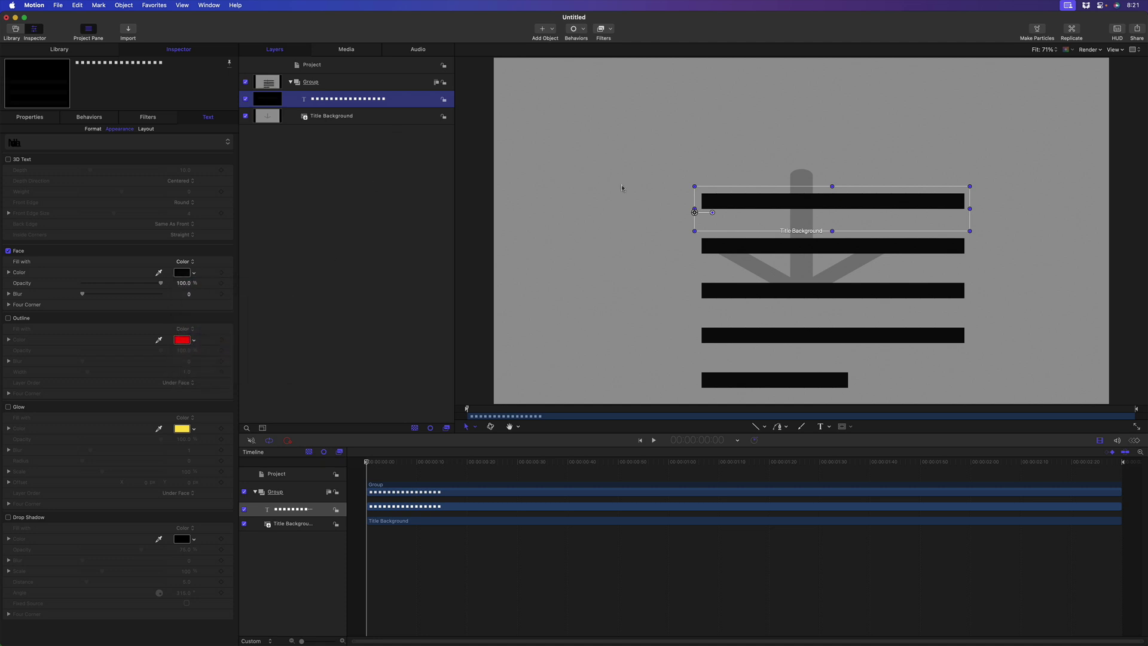
# Resize the paragraph box narrower and wider on the canvas to reflow the bars, and reselect the text layer
pyautogui.doubleClick(918, 209)
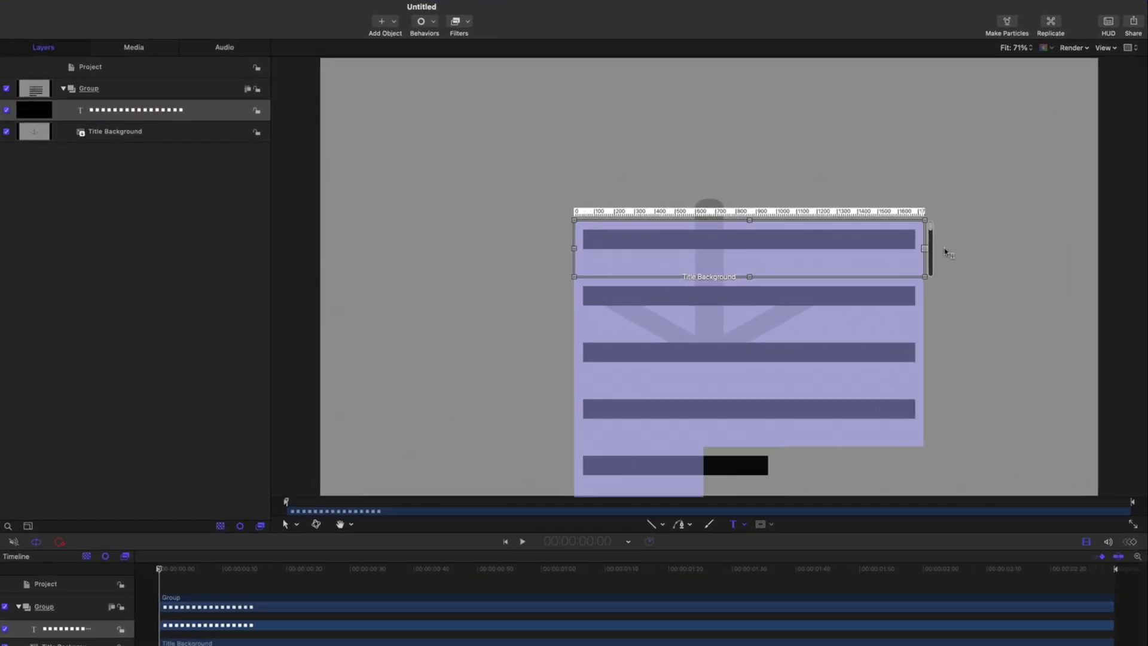
pyautogui.moveTo(944, 253); pyautogui.dragTo(805, 245)
pyautogui.moveTo(726, 240); pyautogui.dragTo(947, 240)
pyautogui.press('super+3')
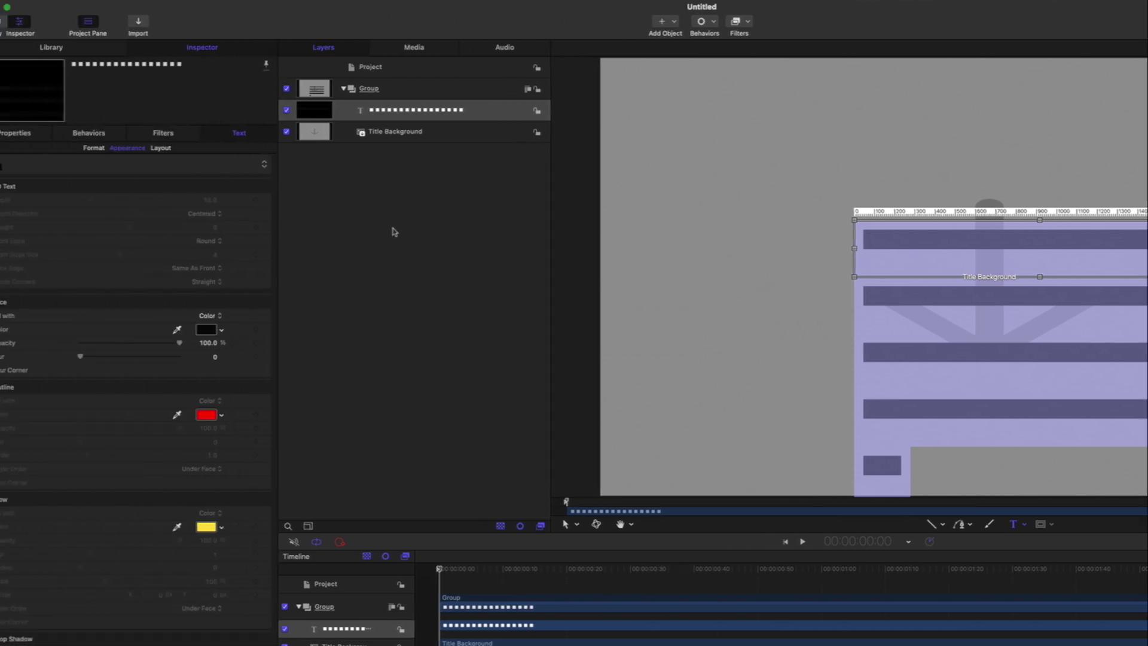
pyautogui.click(452, 134)
pyautogui.click(442, 113)
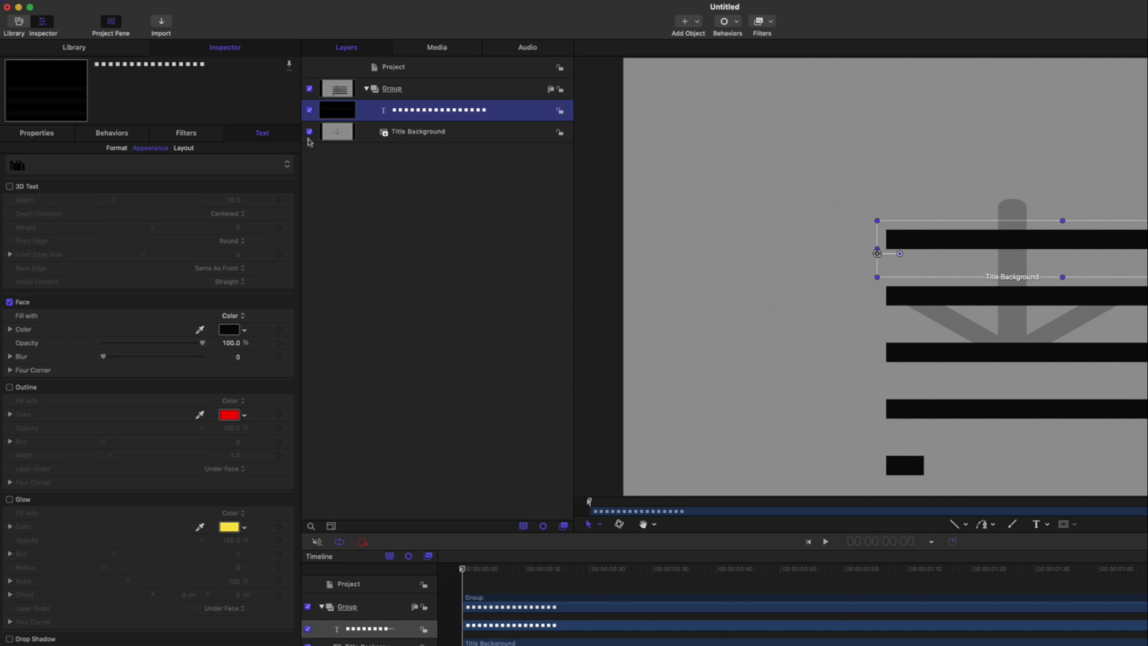
# Set the text's line spacing to -100 and its size to 188 to bring the bars closer together
pyautogui.click(123, 149)
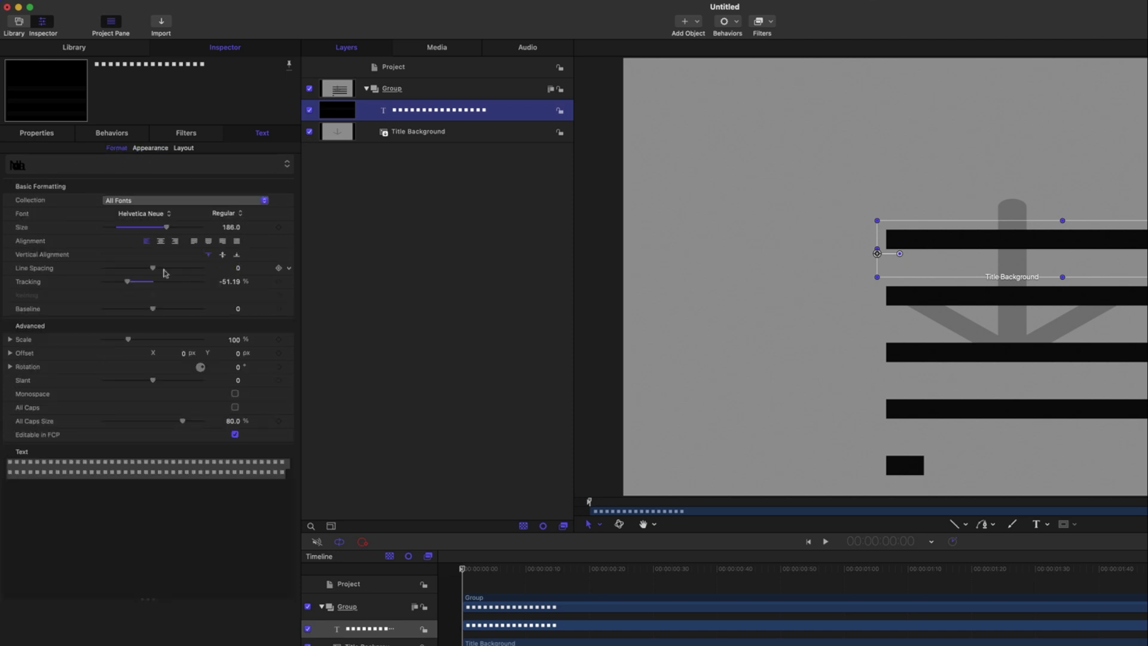
pyautogui.moveTo(153, 267); pyautogui.dragTo(76, 267)
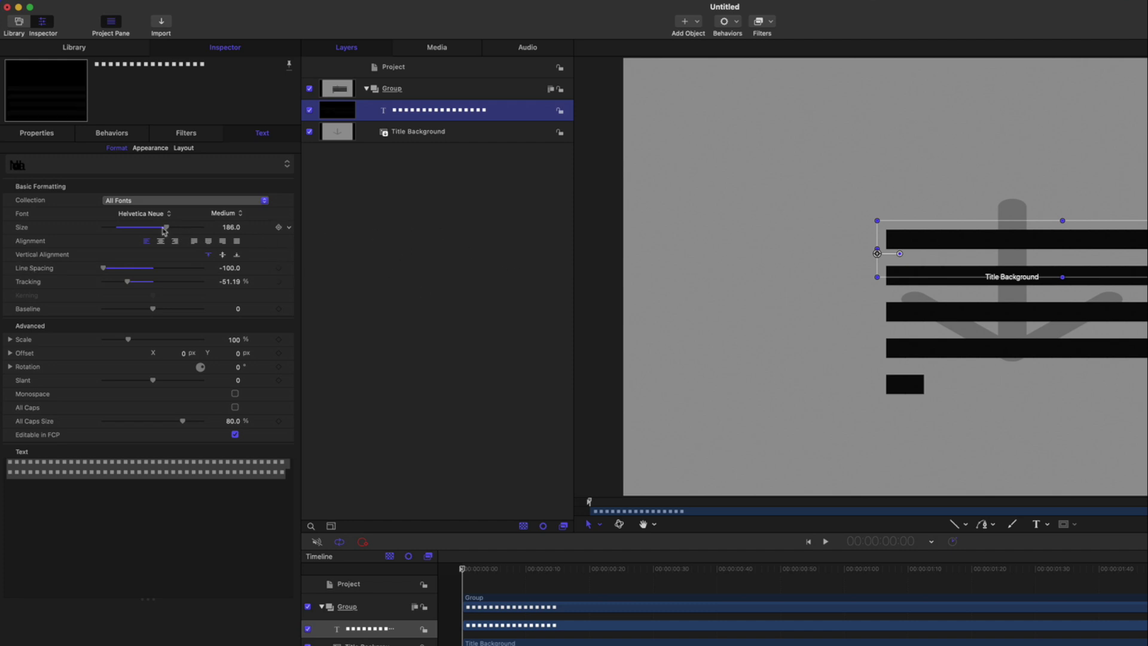
pyautogui.moveTo(169, 229); pyautogui.dragTo(168, 229)
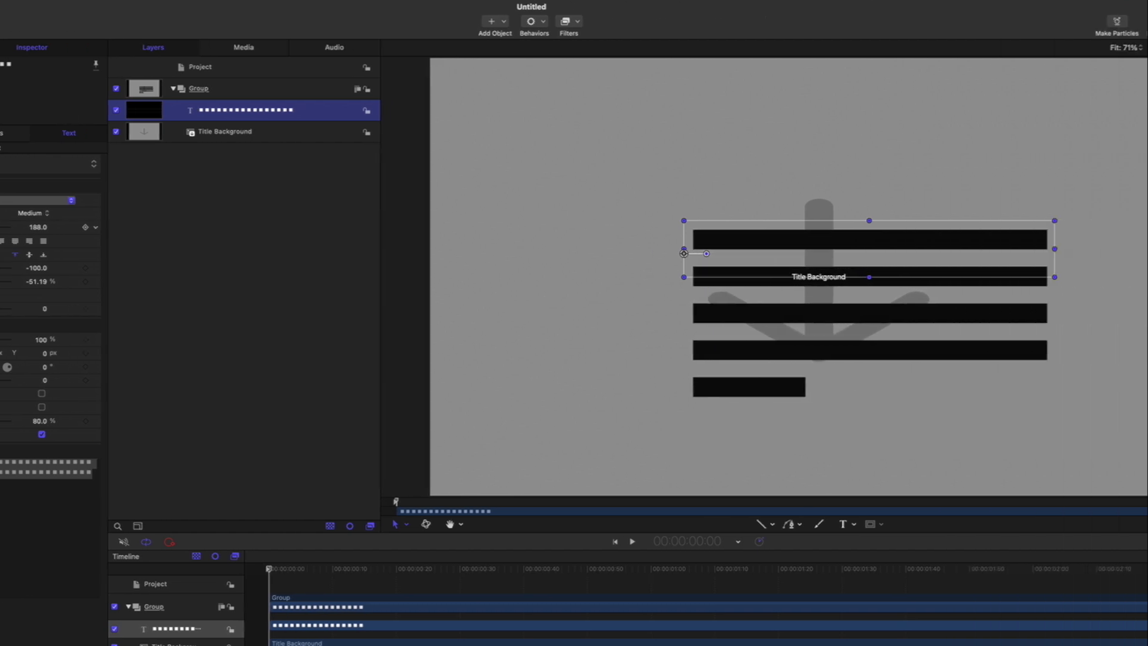
# Add the Sequence Text behavior to the squares text and shorten it to end at frame 21
pyautogui.click(307, 508)
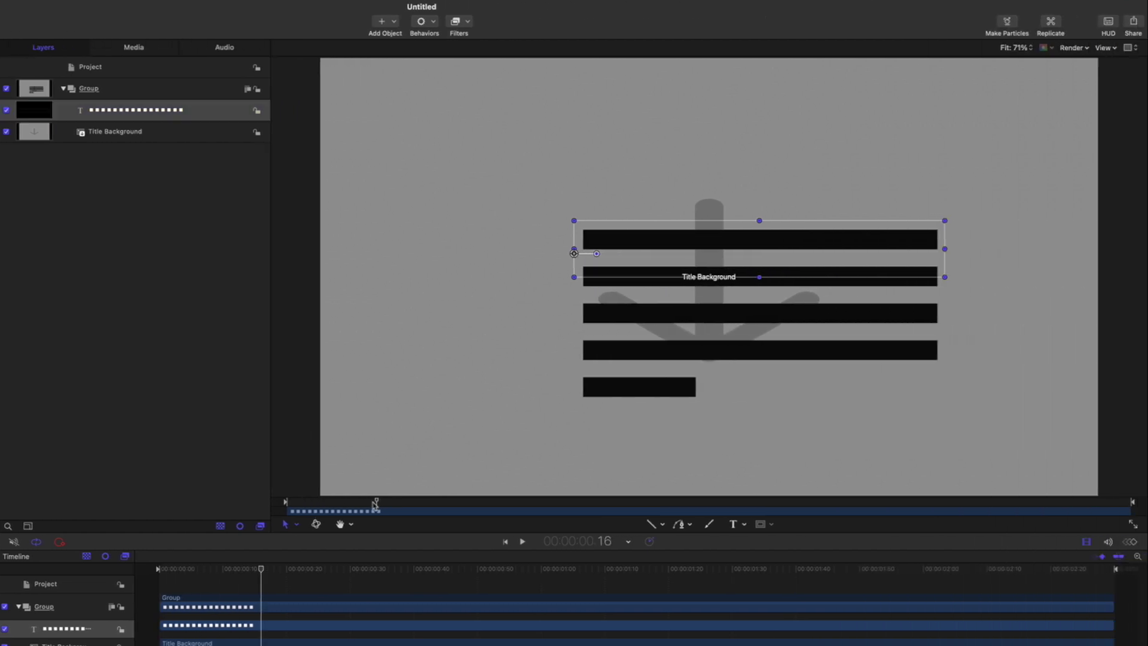
pyautogui.click(422, 23)
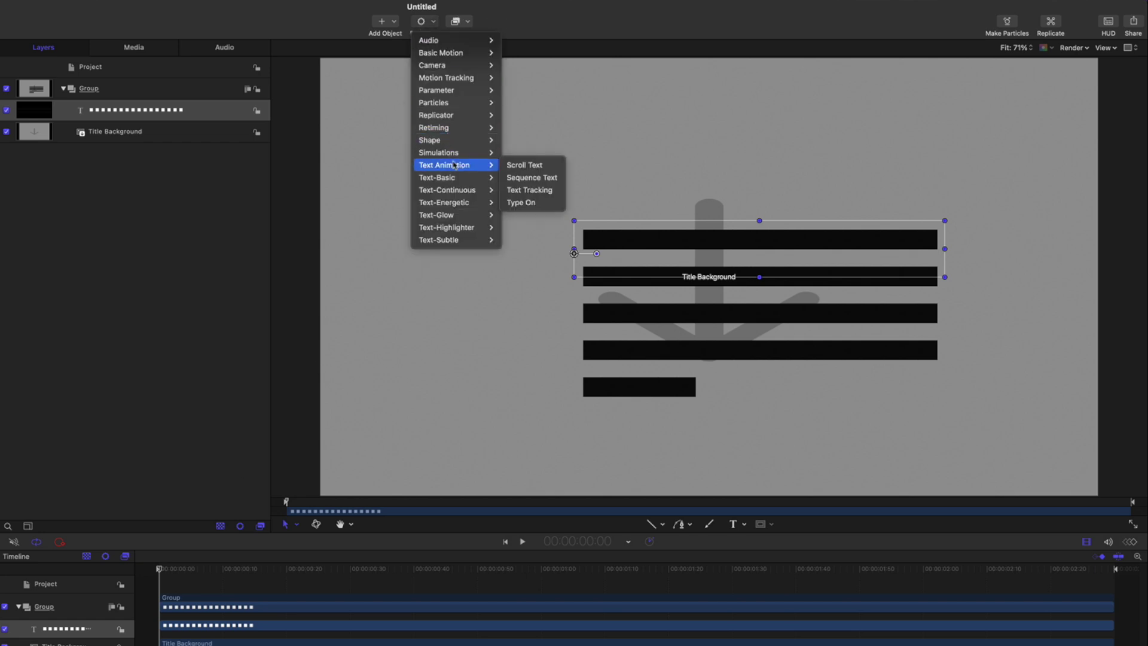
pyautogui.press('Escape')
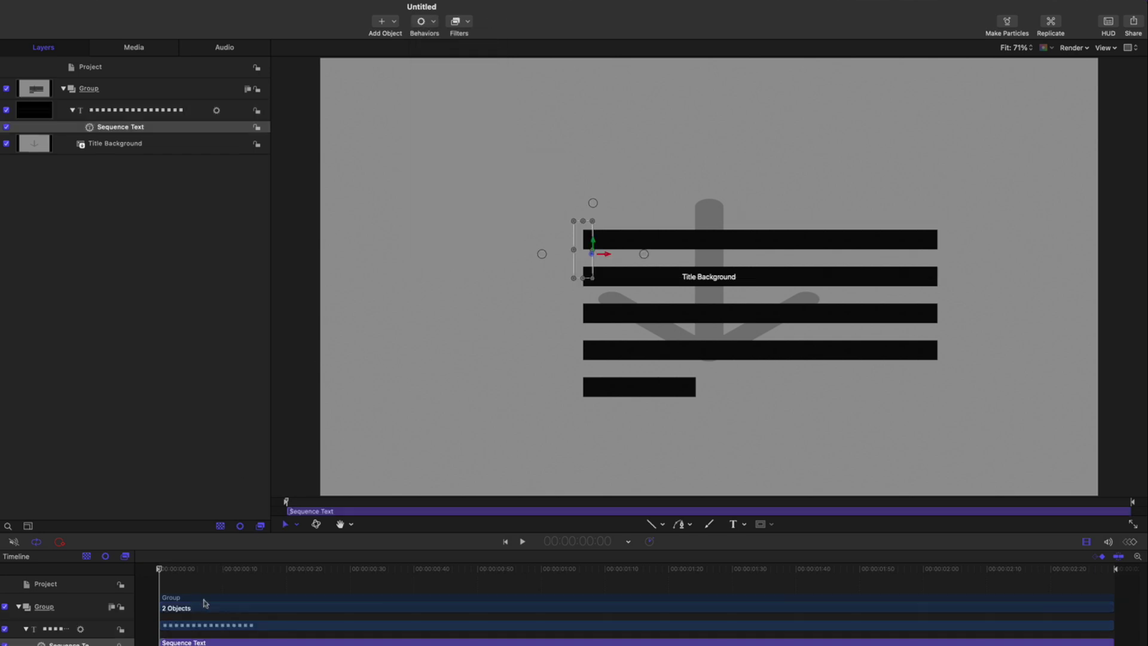
pyautogui.moveTo(217, 568); pyautogui.dragTo(294, 573)
# Add the Opacity format parameter at 0% to the Sequence Text behavior
pyautogui.press('F2')
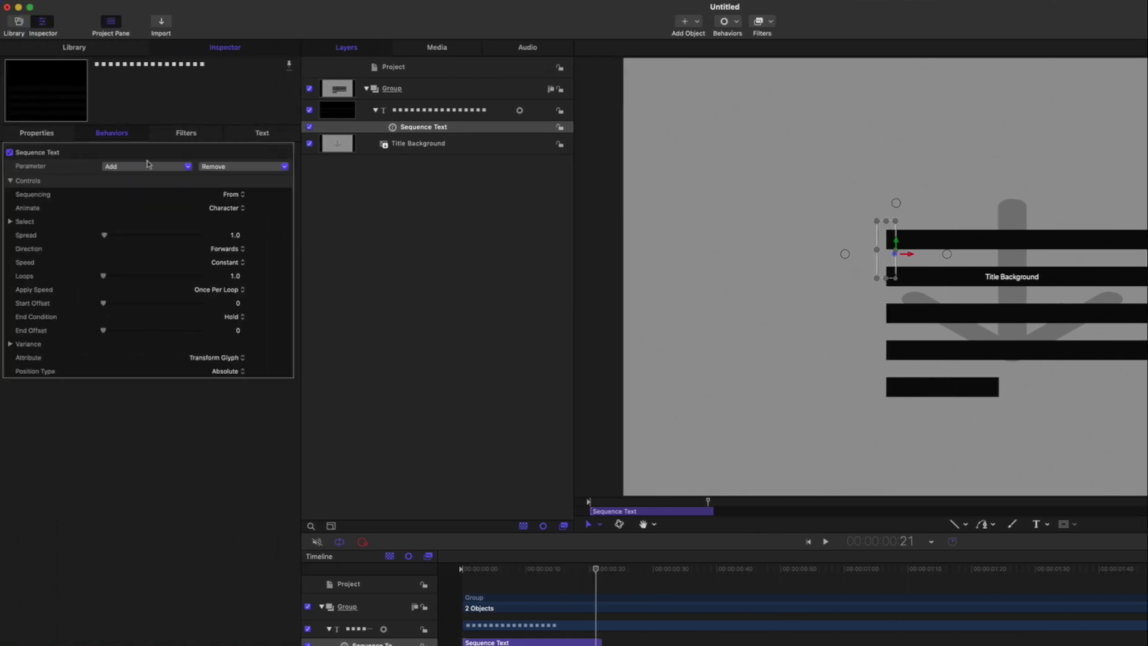
pyautogui.click(155, 167)
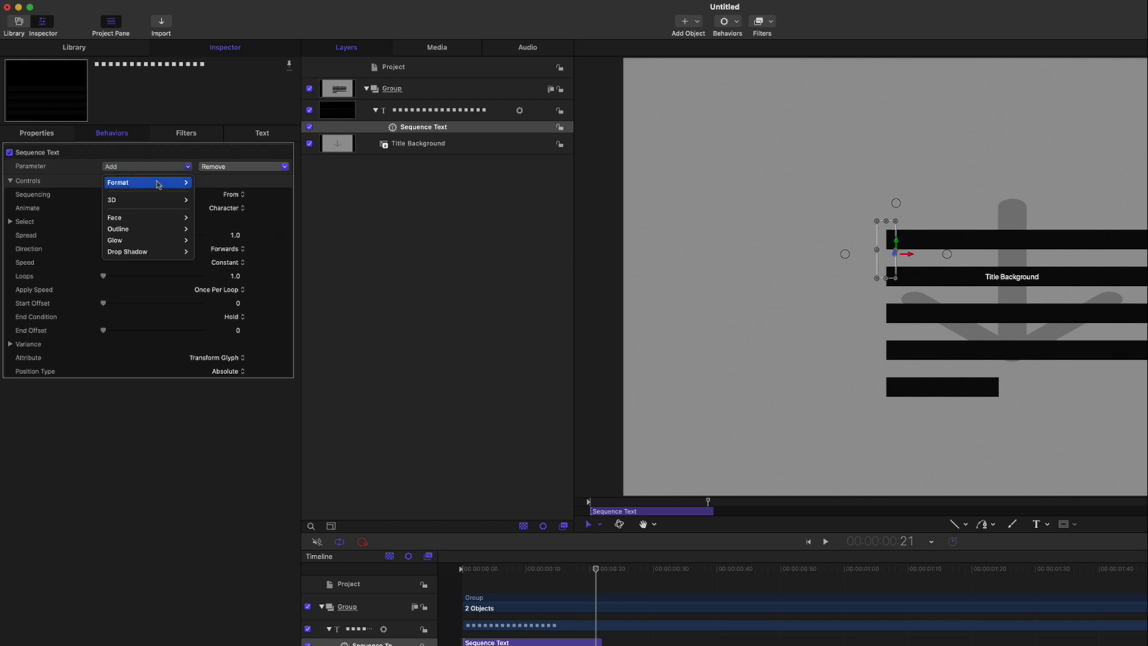
pyautogui.moveTo(158, 182)
pyautogui.click(233, 195)
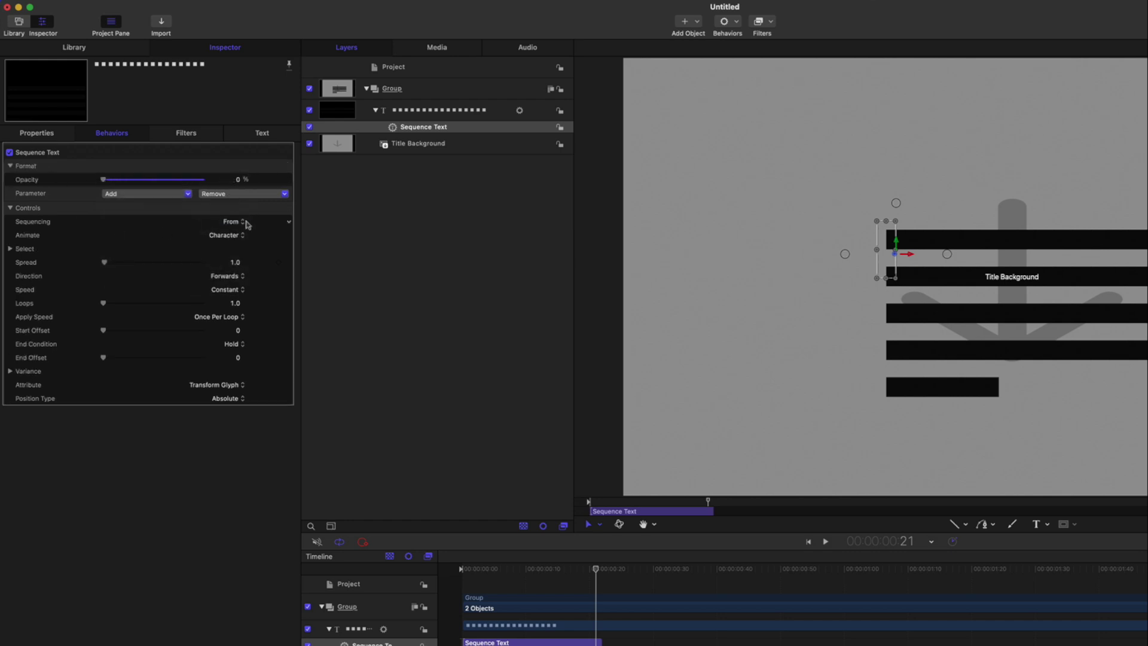
# Play the bar animation from the start several times and examine the frames around the end of the behavior
pyautogui.press('space')
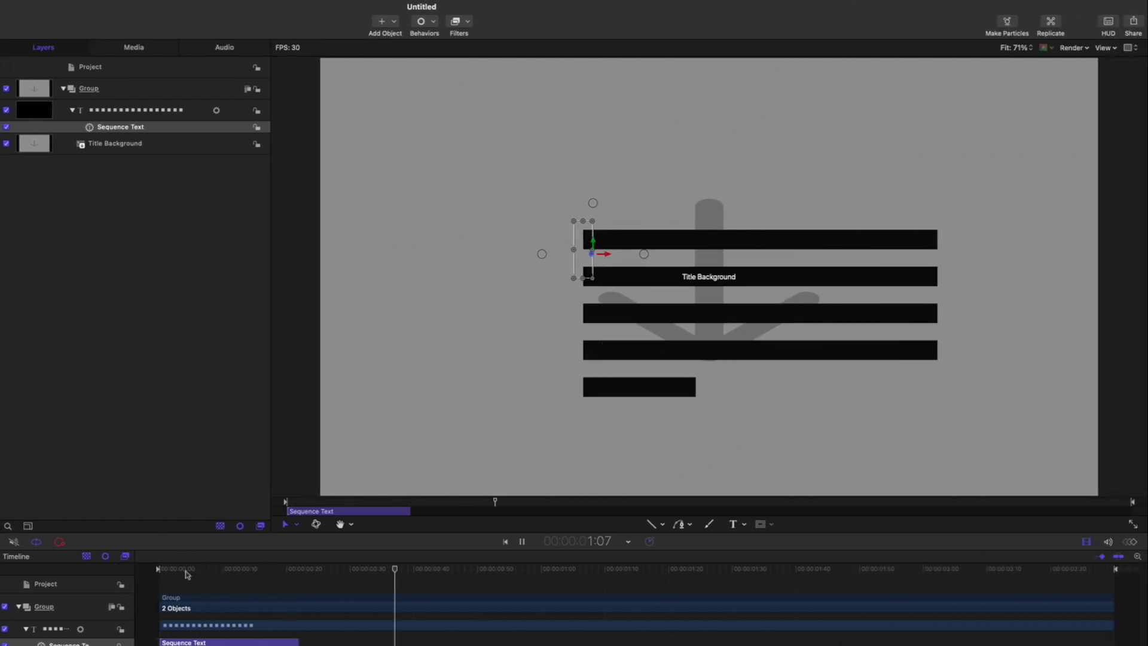
pyautogui.press('space')
pyautogui.press('Home')
pyautogui.press('space')
pyautogui.press('space')
pyautogui.press('Home')
pyautogui.press('space')
pyautogui.press('space')
pyautogui.moveTo(306, 572)
pyautogui.mouseDown()
pyautogui.moveTo(197, 579)
pyautogui.moveTo(295, 581)
pyautogui.mouseUp()
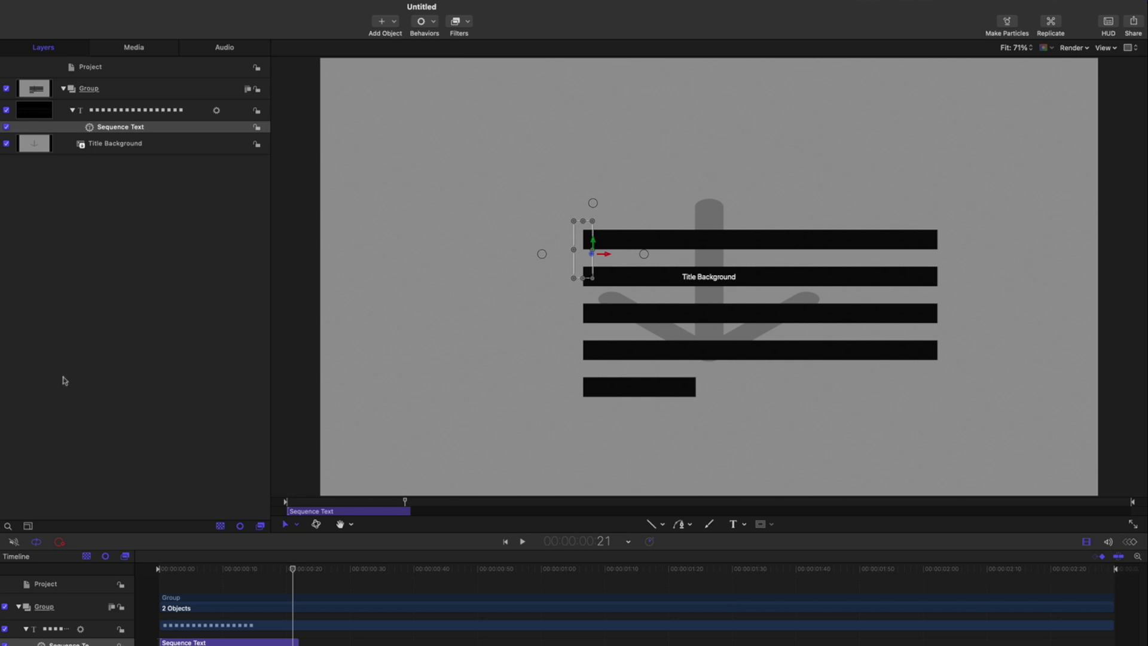
# Try an End Offset of 15 on the Sequence Text behavior, check an earlier frame, and reset the offset to 0
pyautogui.moveTo(409, 503)
pyautogui.mouseDown()
pyautogui.moveTo(291, 504)
pyautogui.moveTo(404, 507)
pyautogui.mouseUp()
pyautogui.press('super+3')
pyautogui.moveTo(103, 358); pyautogui.dragTo(161, 363)
pyautogui.moveTo(616, 502); pyautogui.dragTo(642, 507)
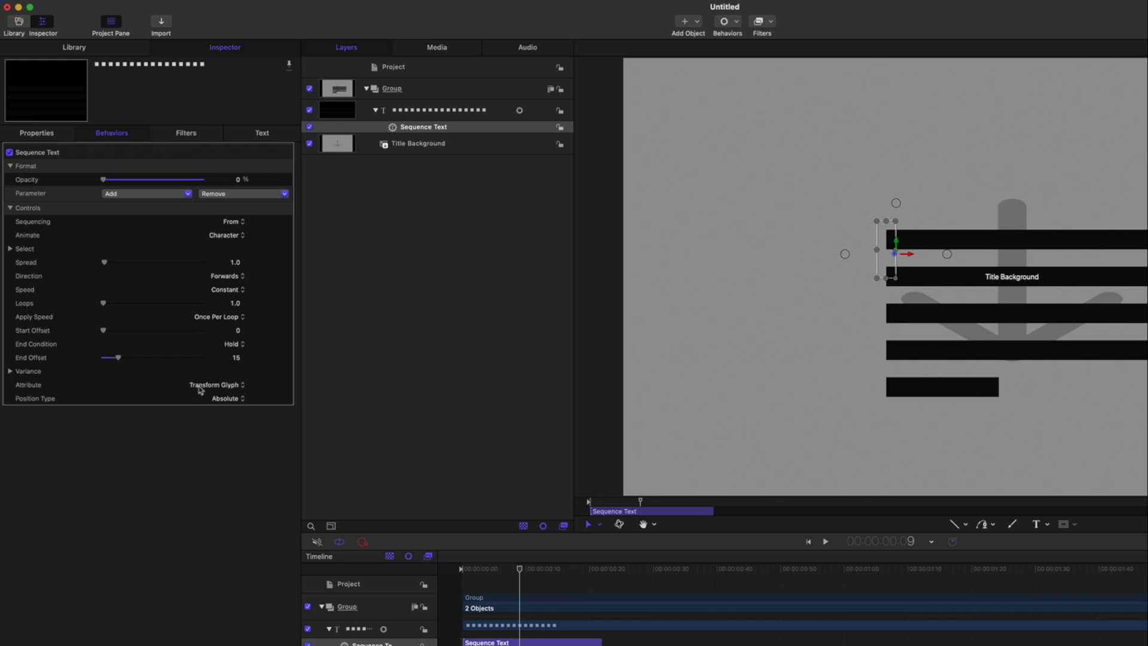
pyautogui.moveTo(118, 362); pyautogui.dragTo(51, 366)
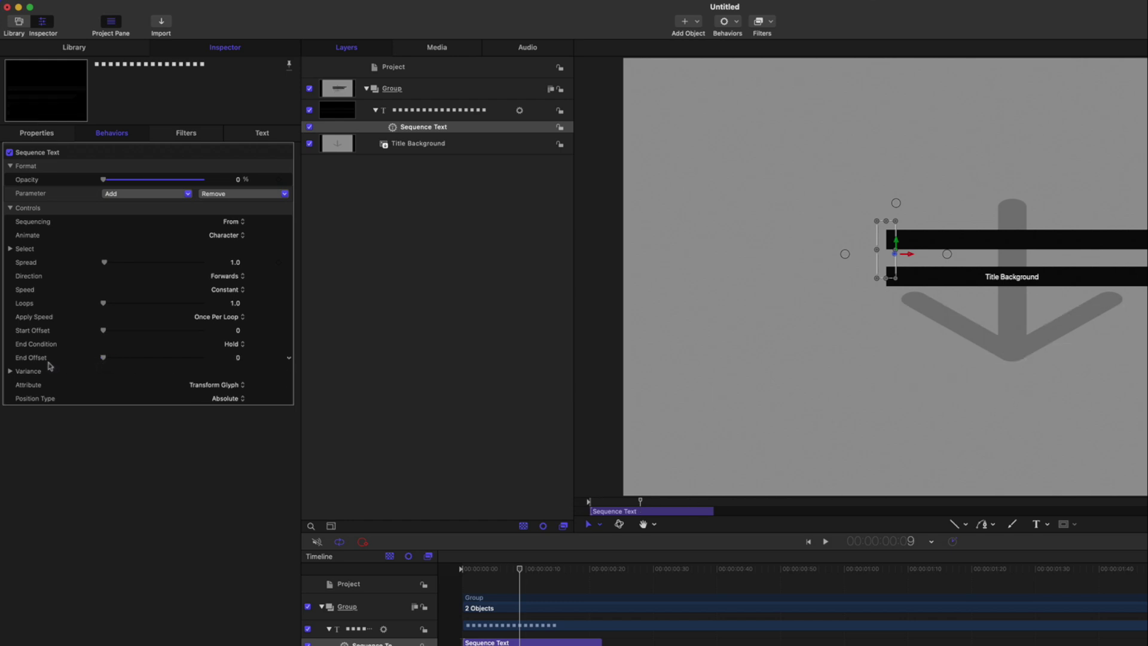
# Set the Sequence Text behavior to Custom animation with End at 100%, and check the bars up to frame 21
pyautogui.moveTo(641, 505); pyautogui.dragTo(680, 502)
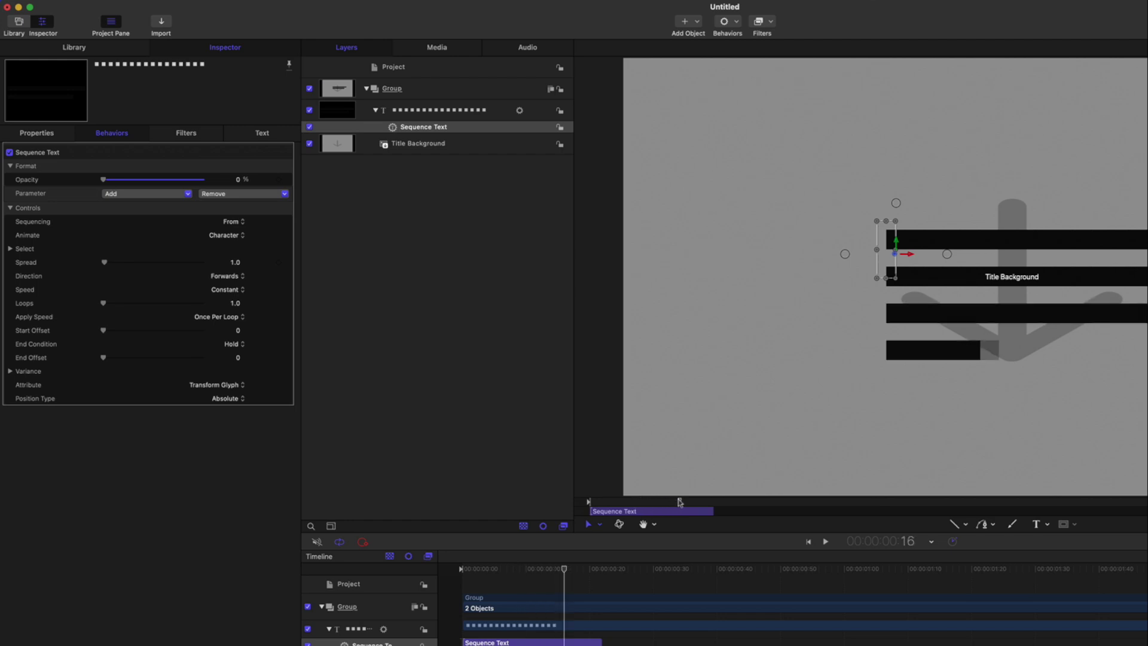
pyautogui.click(234, 235)
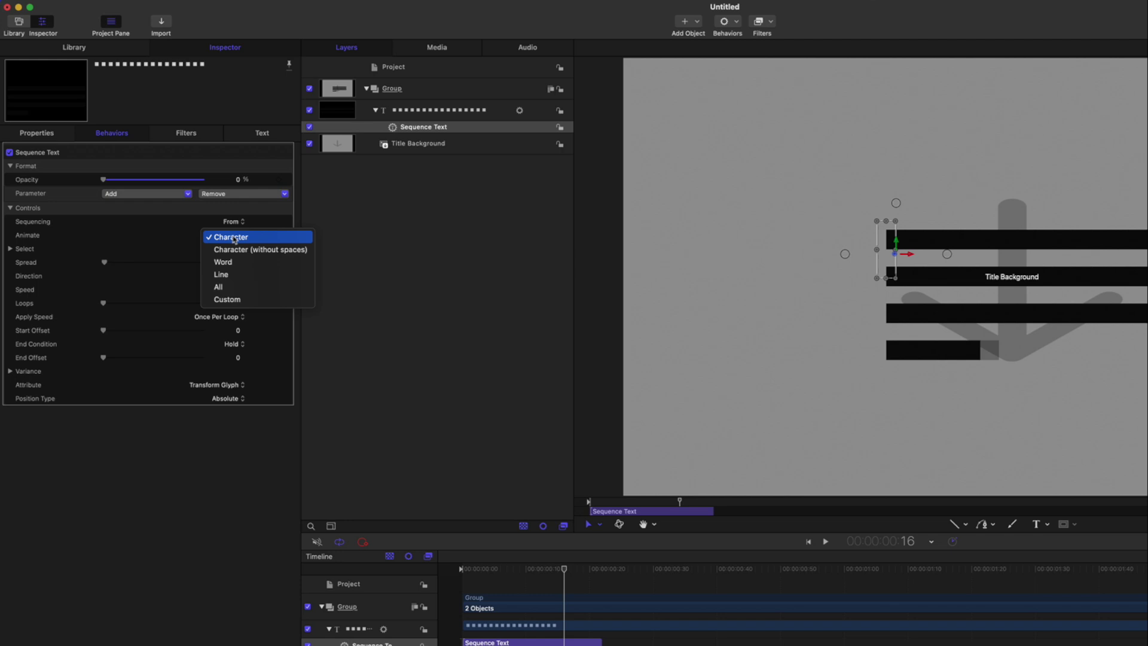
pyautogui.click(243, 300)
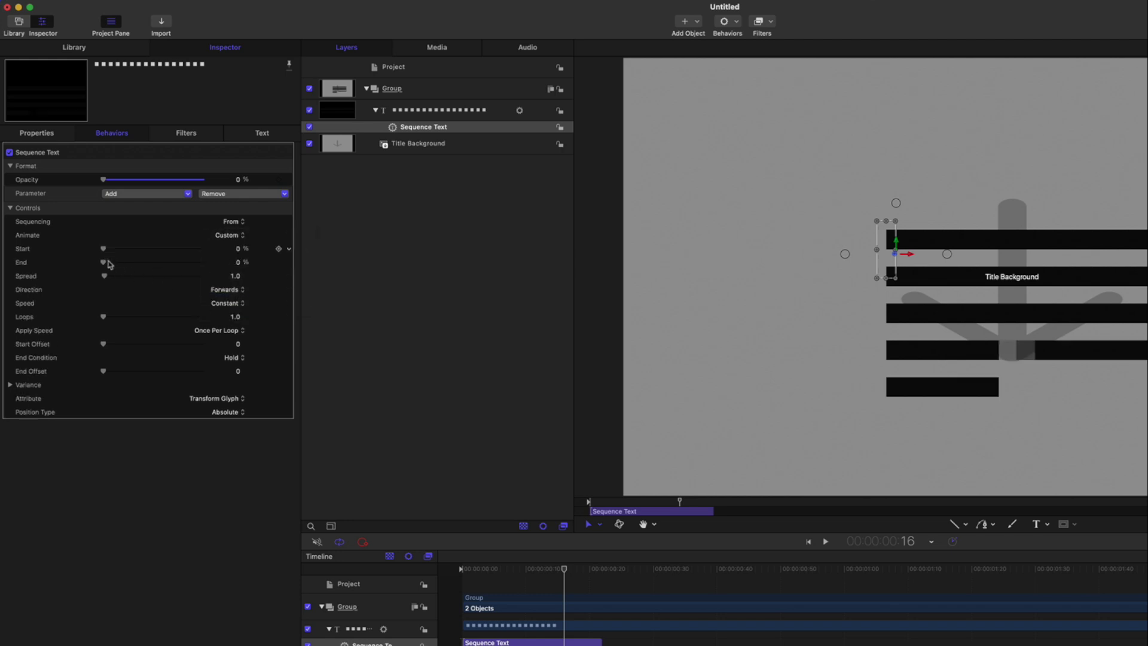
pyautogui.moveTo(681, 504); pyautogui.dragTo(696, 503)
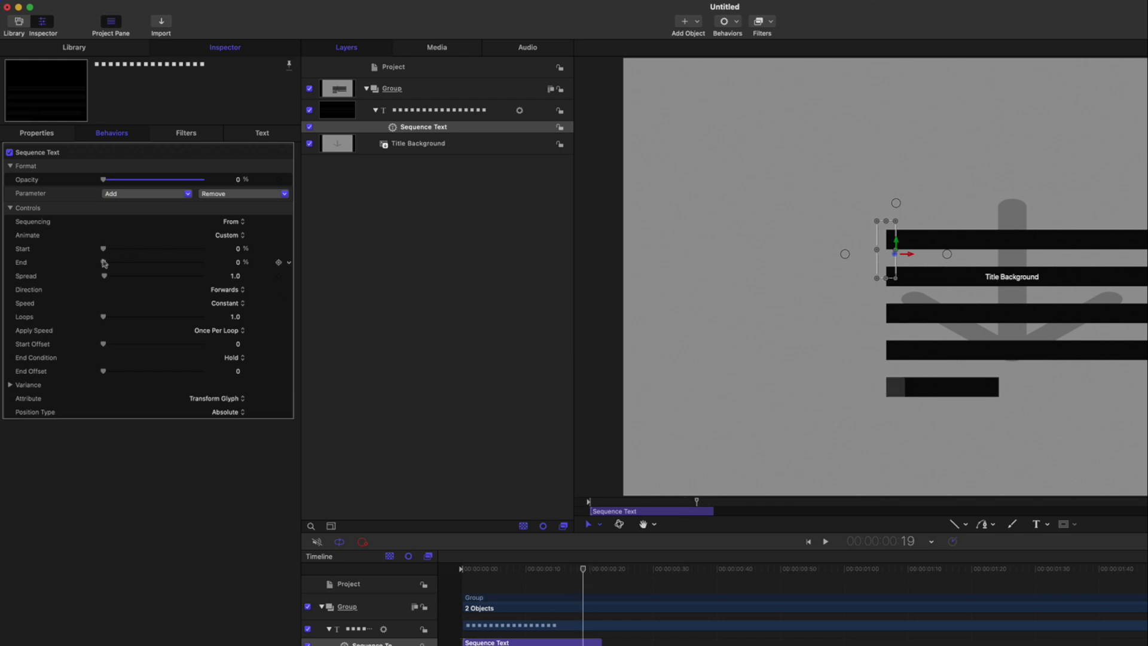
pyautogui.moveTo(103, 262); pyautogui.dragTo(274, 284)
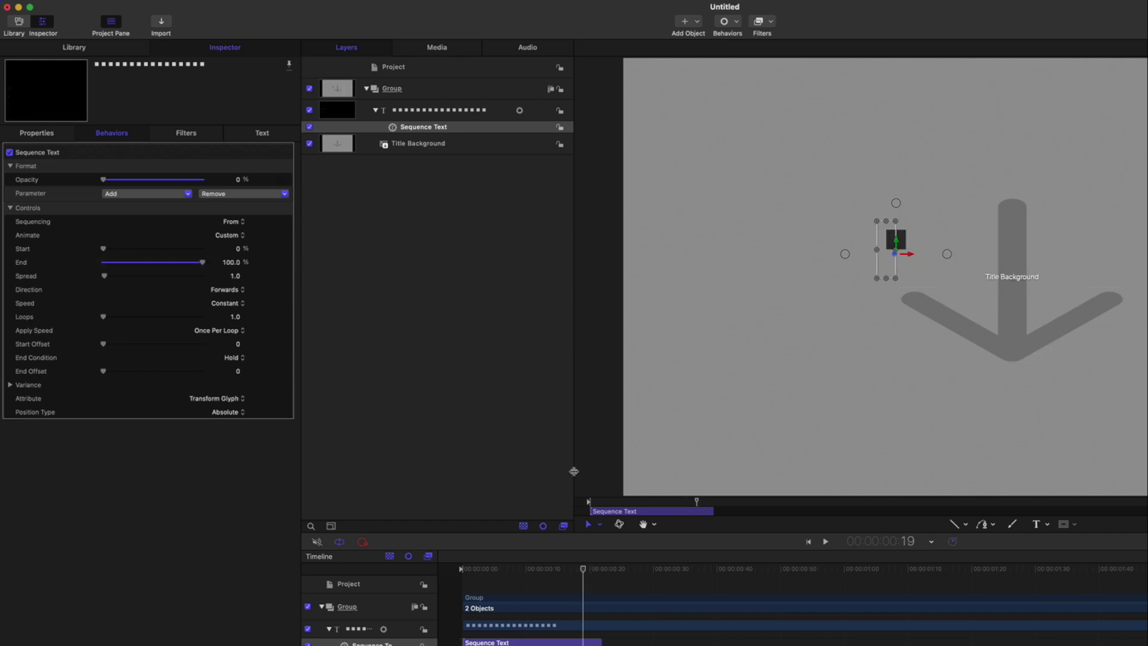
pyautogui.moveTo(639, 504); pyautogui.dragTo(708, 503)
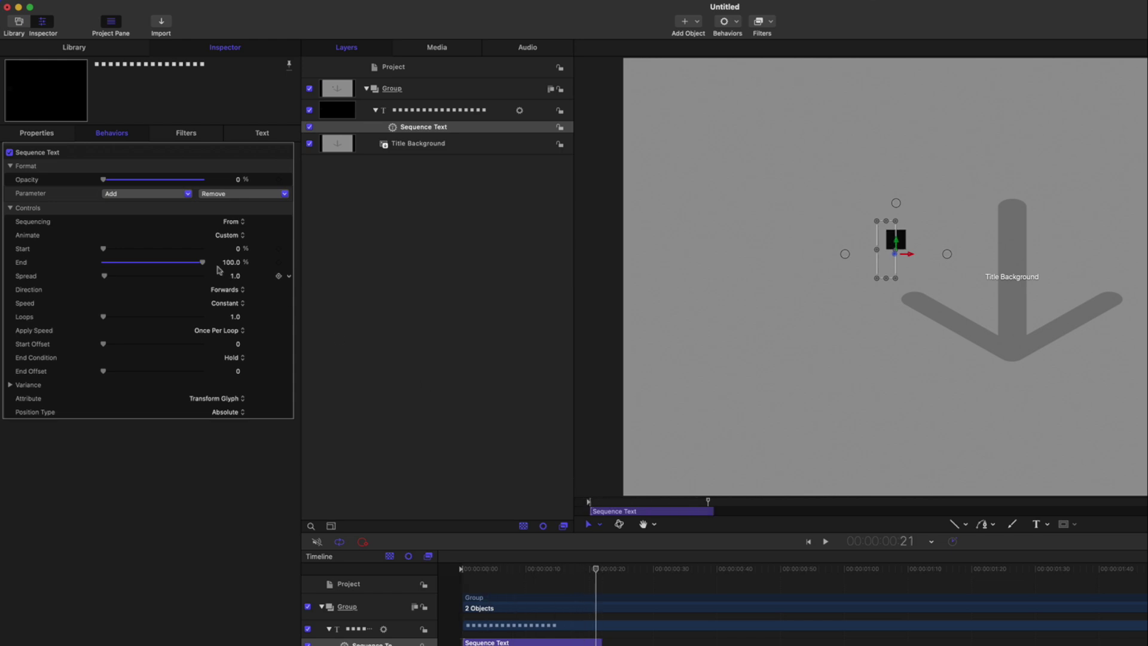
# Try a Start value of about 37% on the Sequence Text behavior and check the bars back to the first frame
pyautogui.moveTo(107, 250); pyautogui.dragTo(140, 252)
pyautogui.moveTo(708, 503)
pyautogui.mouseDown()
pyautogui.moveTo(728, 511)
pyautogui.moveTo(697, 508)
pyautogui.mouseUp()
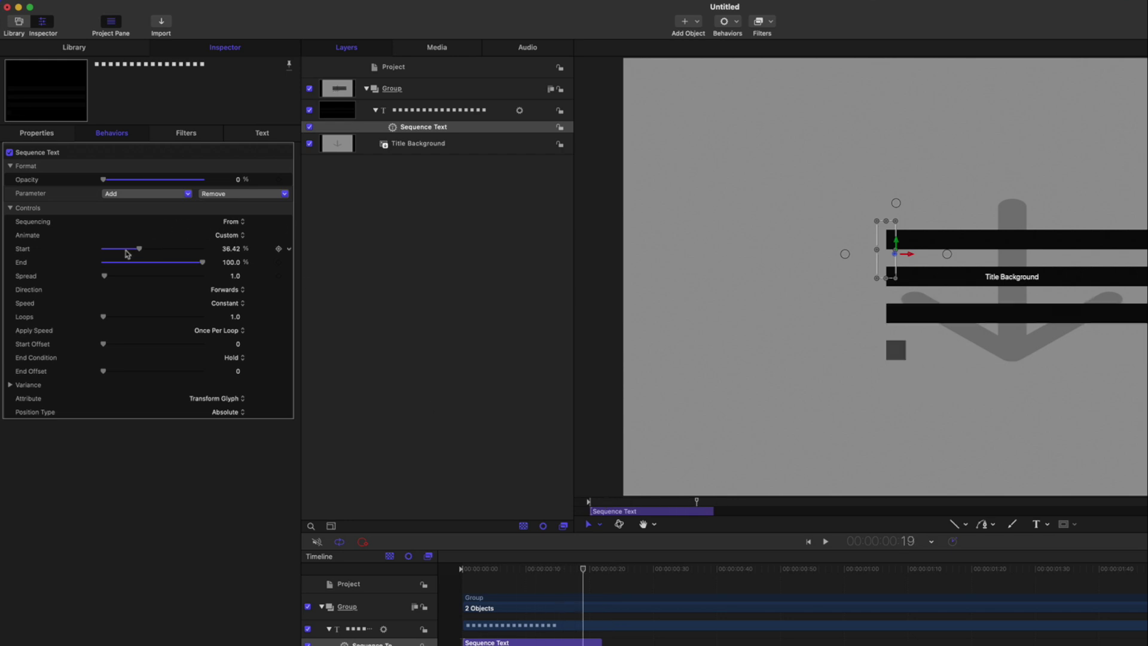
pyautogui.moveTo(141, 253)
pyautogui.mouseDown()
pyautogui.moveTo(126, 253)
pyautogui.moveTo(141, 252)
pyautogui.mouseUp()
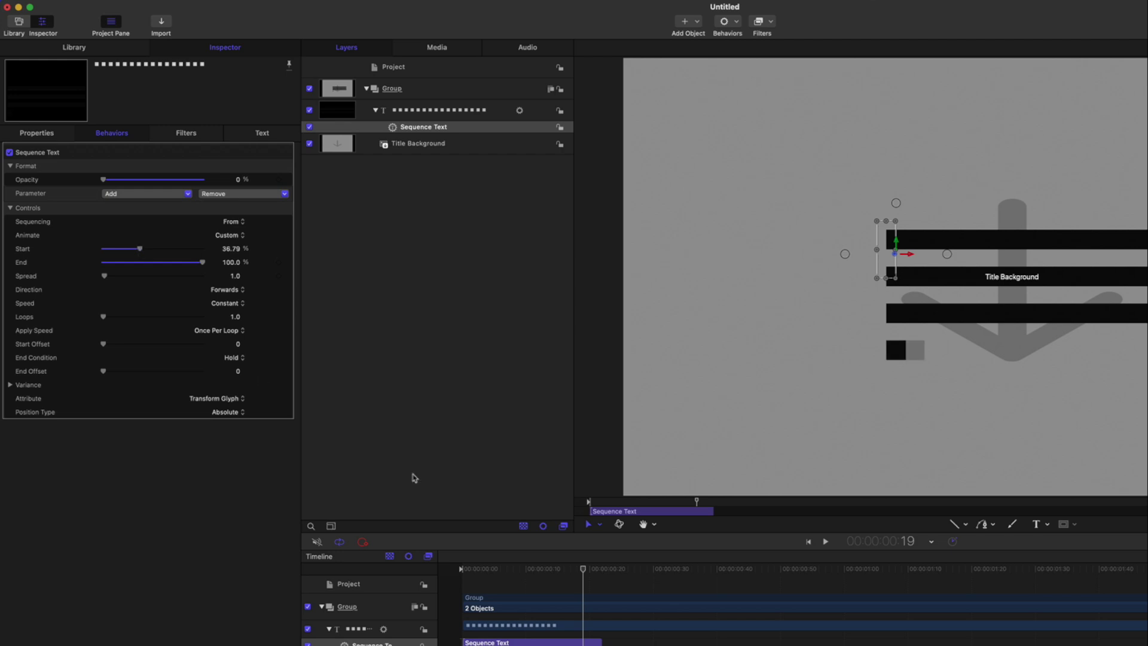
pyautogui.moveTo(624, 505); pyautogui.dragTo(589, 505)
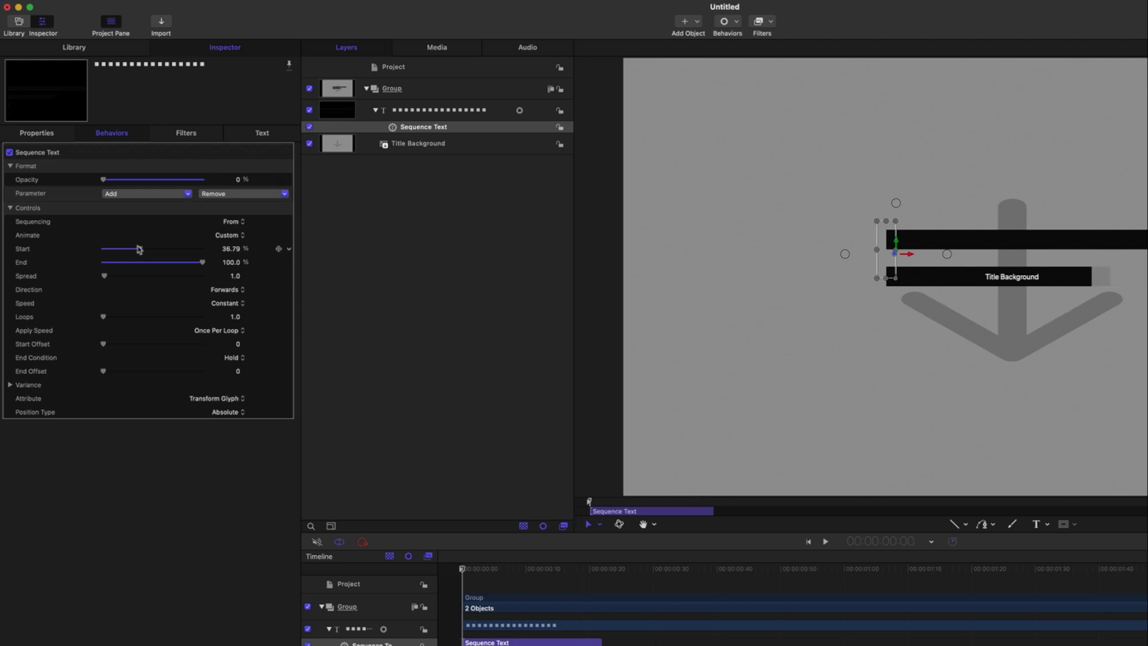
# Keyframe the Sequence Text behavior's Start from 0% at the first frame to about 33% at frame 21
pyautogui.moveTo(140, 250); pyautogui.dragTo(90, 261)
pyautogui.click(279, 249)
pyautogui.press('space')
pyautogui.press('space')
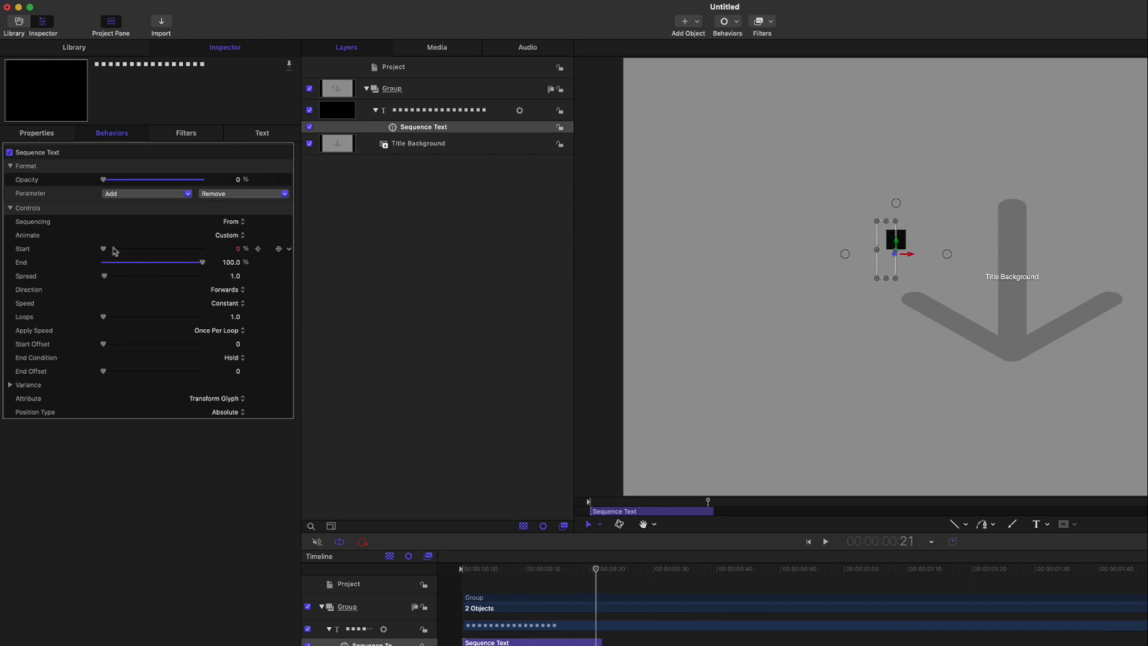
pyautogui.moveTo(104, 249); pyautogui.dragTo(137, 252)
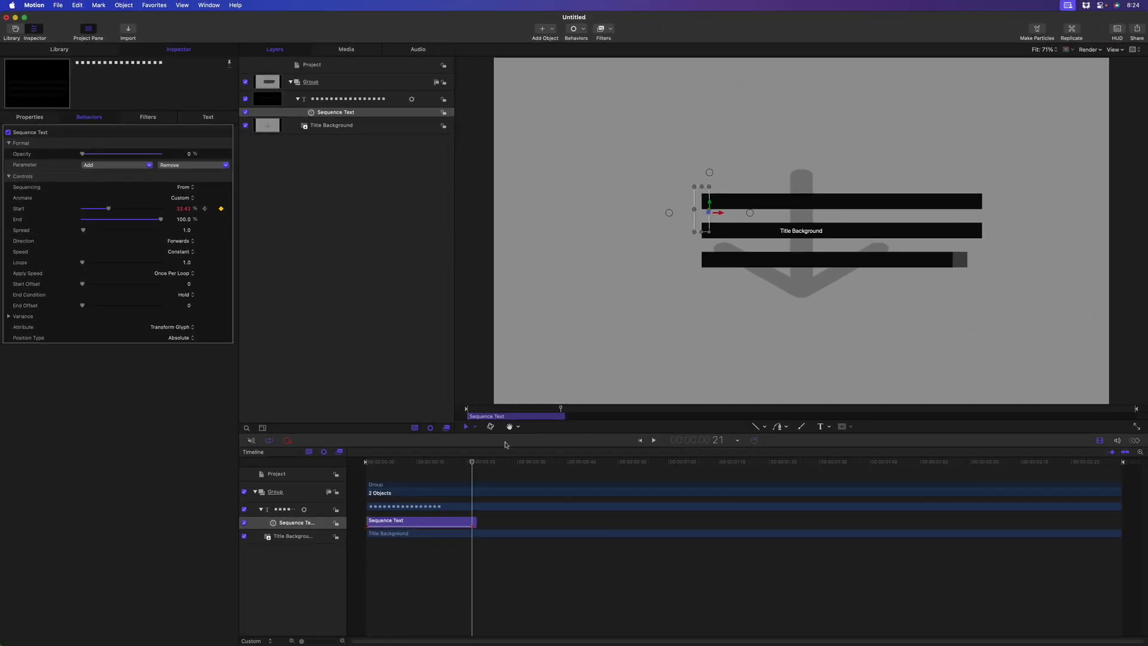
pyautogui.moveTo(502, 410); pyautogui.dragTo(561, 411)
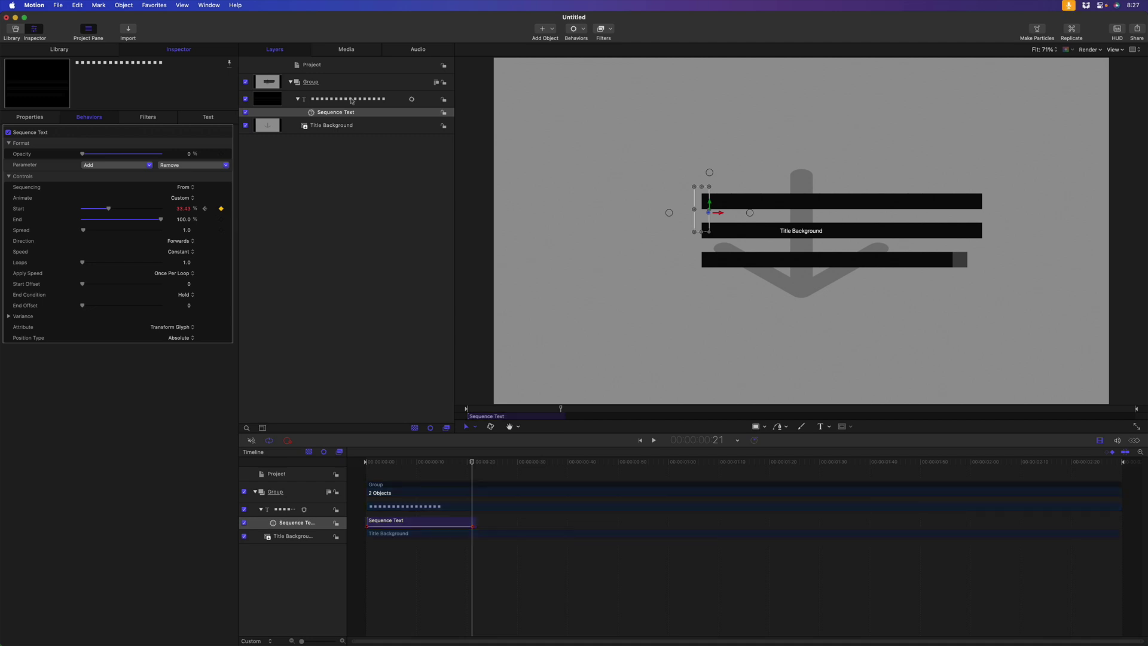
# Delete the repeated-squares text layer with its Sequence Text behavior and return to the project's first frame
pyautogui.click(351, 99)
pyautogui.press('Delete')
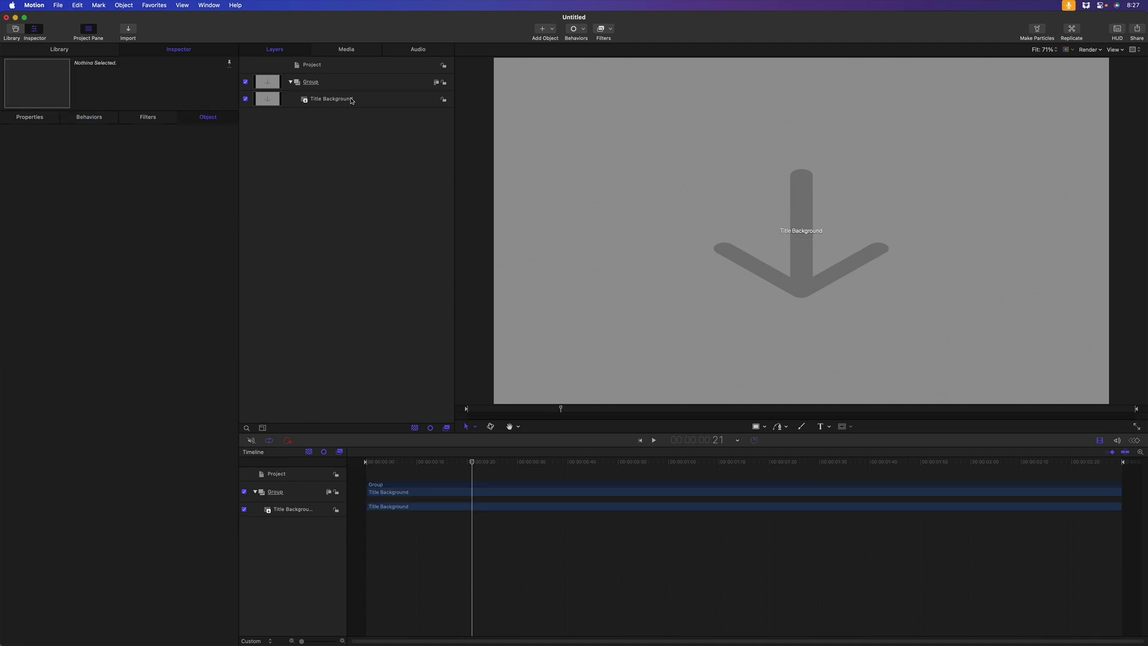
pyautogui.press('Home')
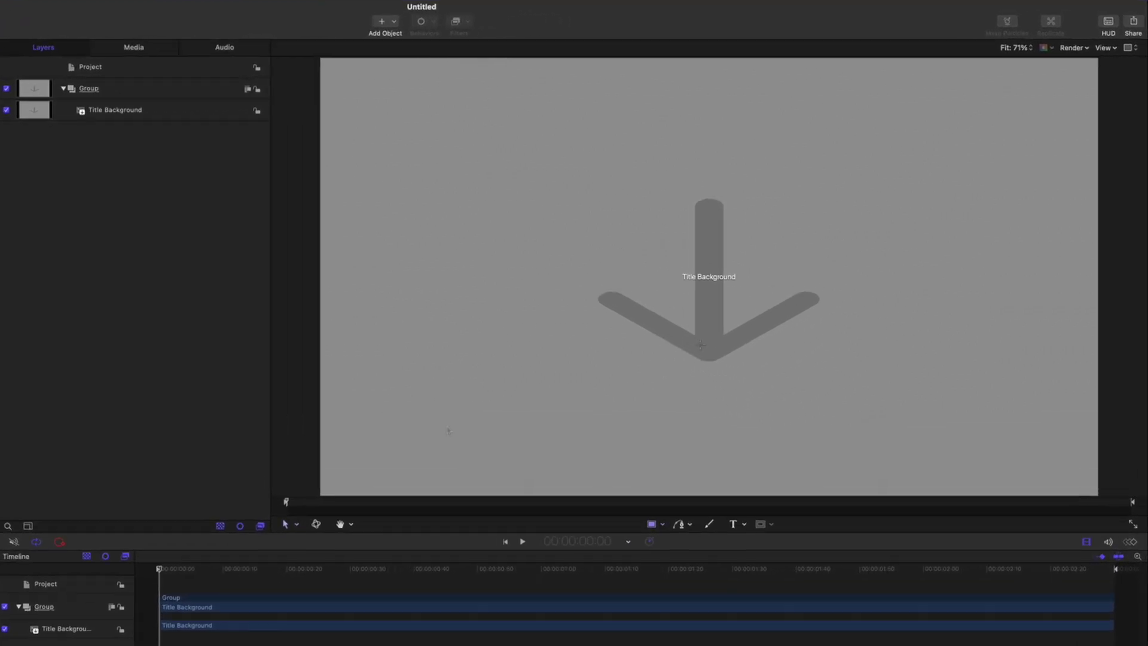
# Draw a small square with the Rectangle tool over the arrow's lower tip on the title background
pyautogui.press('r')
pyautogui.moveTo(716, 379); pyautogui.dragTo(717, 379)
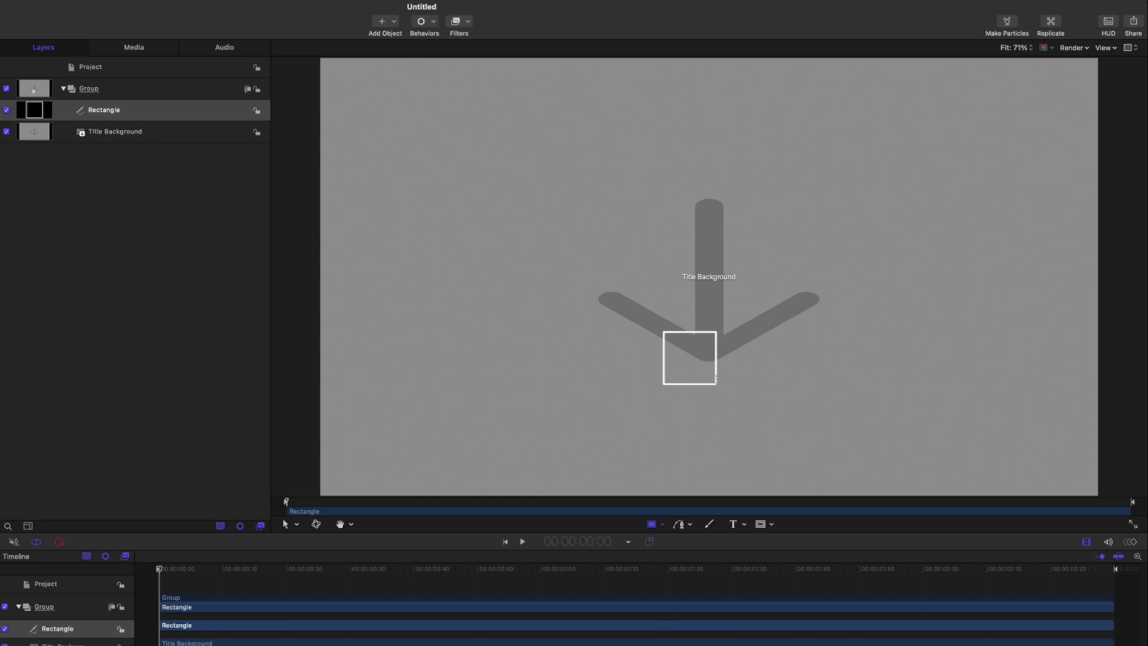
pyautogui.press('Escape')
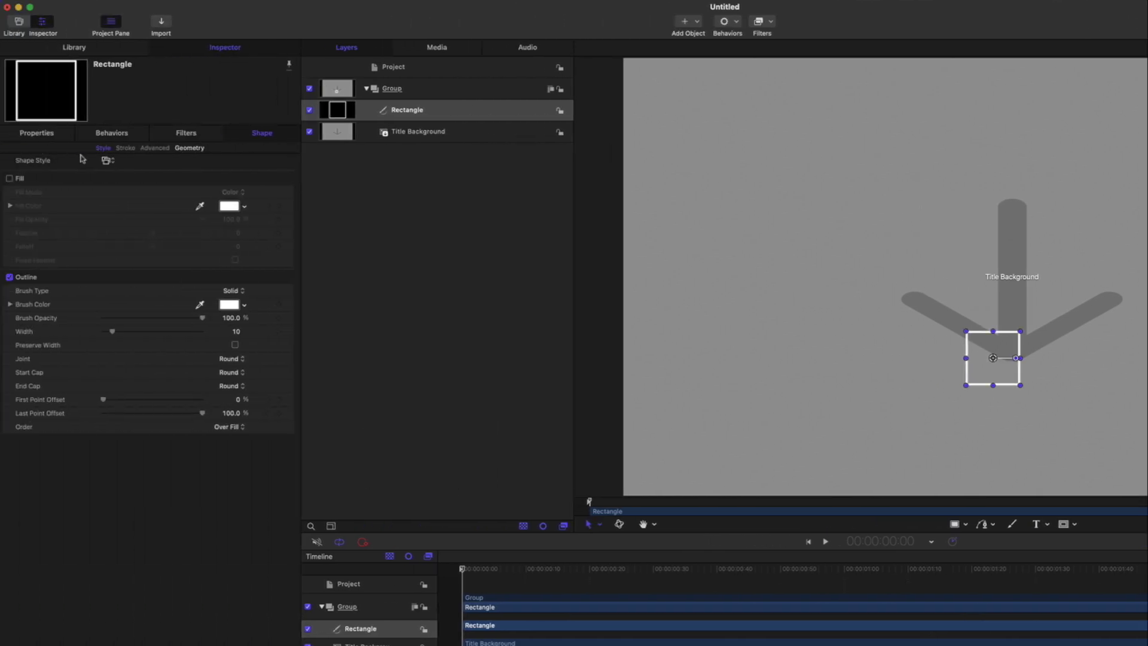
# Turn on the square's fill in black and turn off its outline
pyautogui.click(9, 179)
pyautogui.click(9, 277)
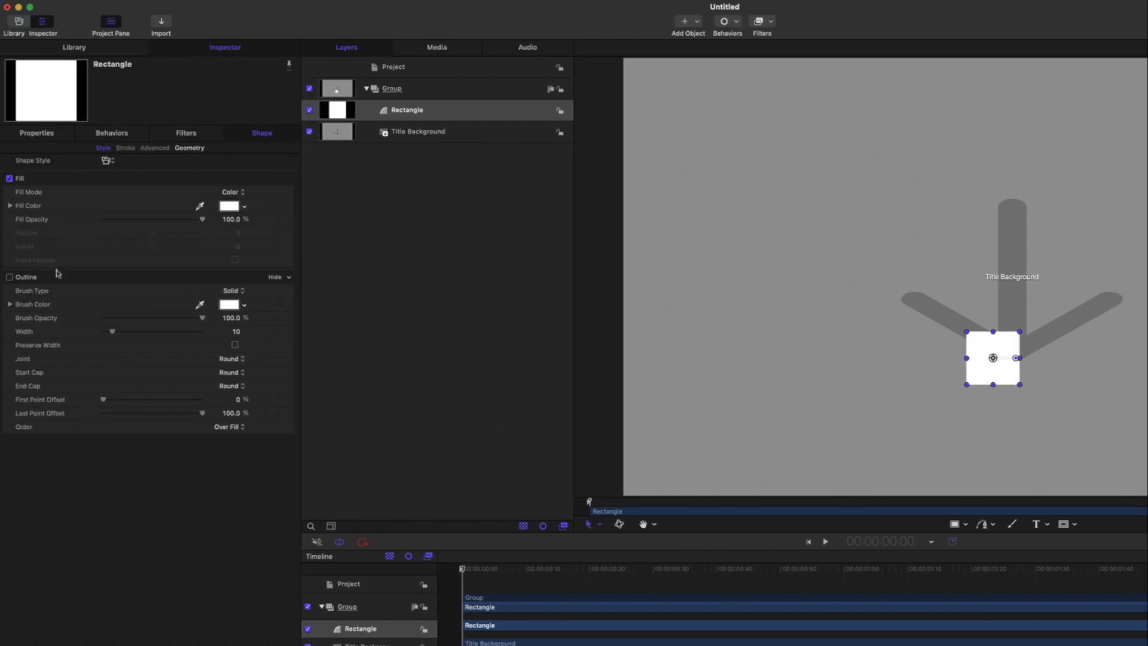
pyautogui.click(245, 208)
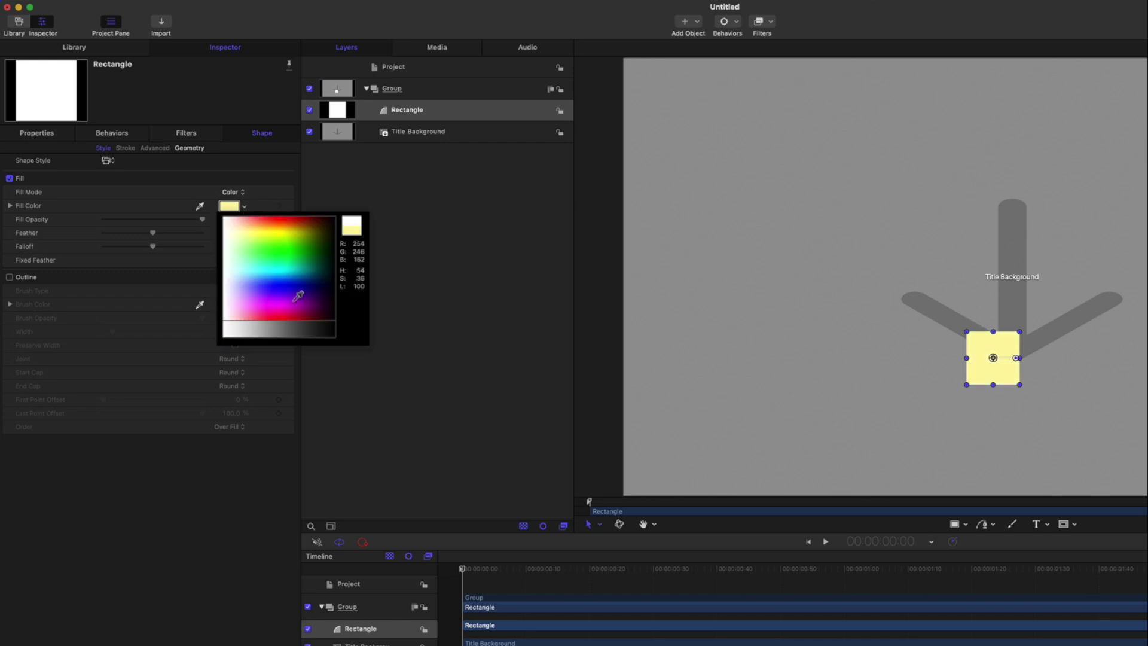
pyautogui.click(333, 327)
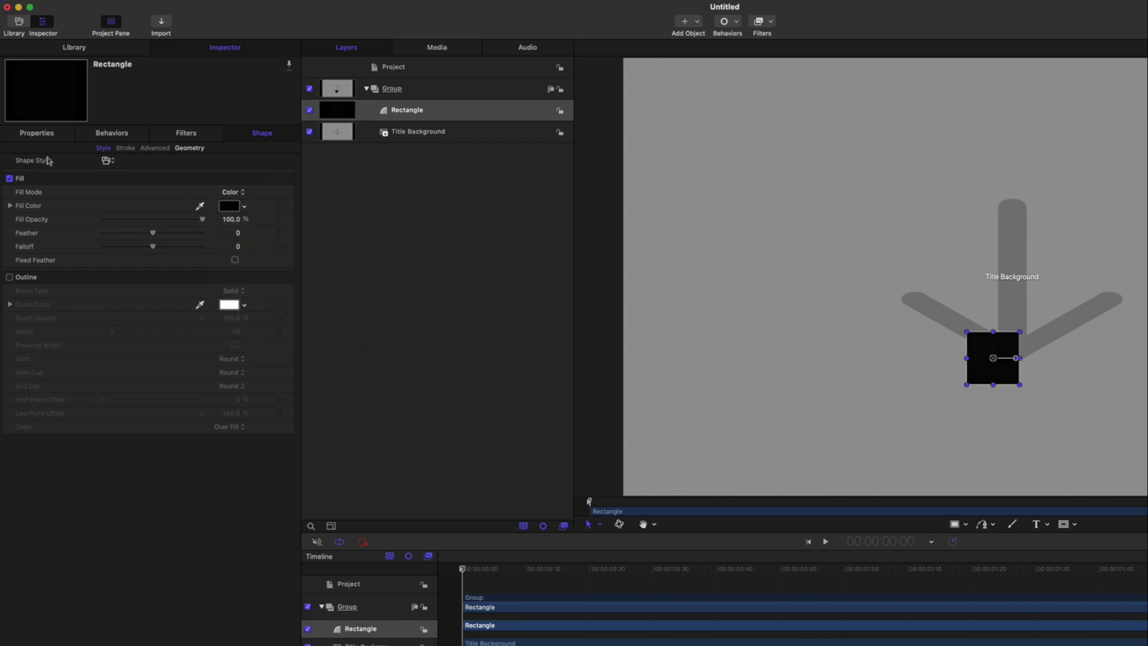
# Reset the square's position to X 0 px and Y 0 px
pyautogui.click(37, 133)
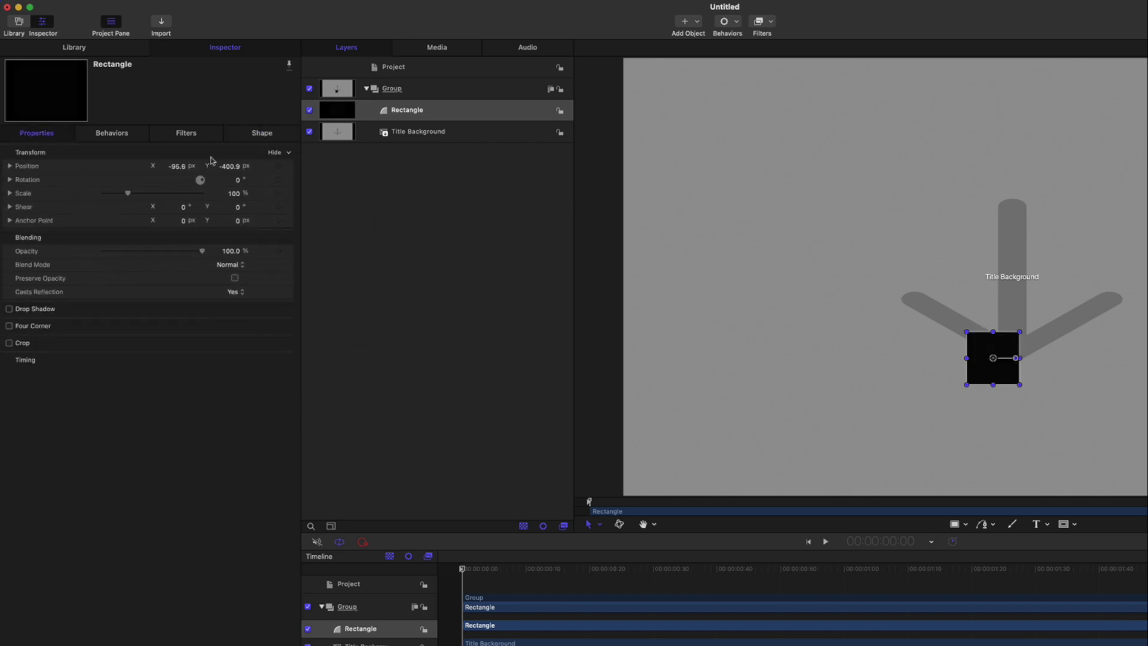
pyautogui.click(288, 167)
pyautogui.click(314, 171)
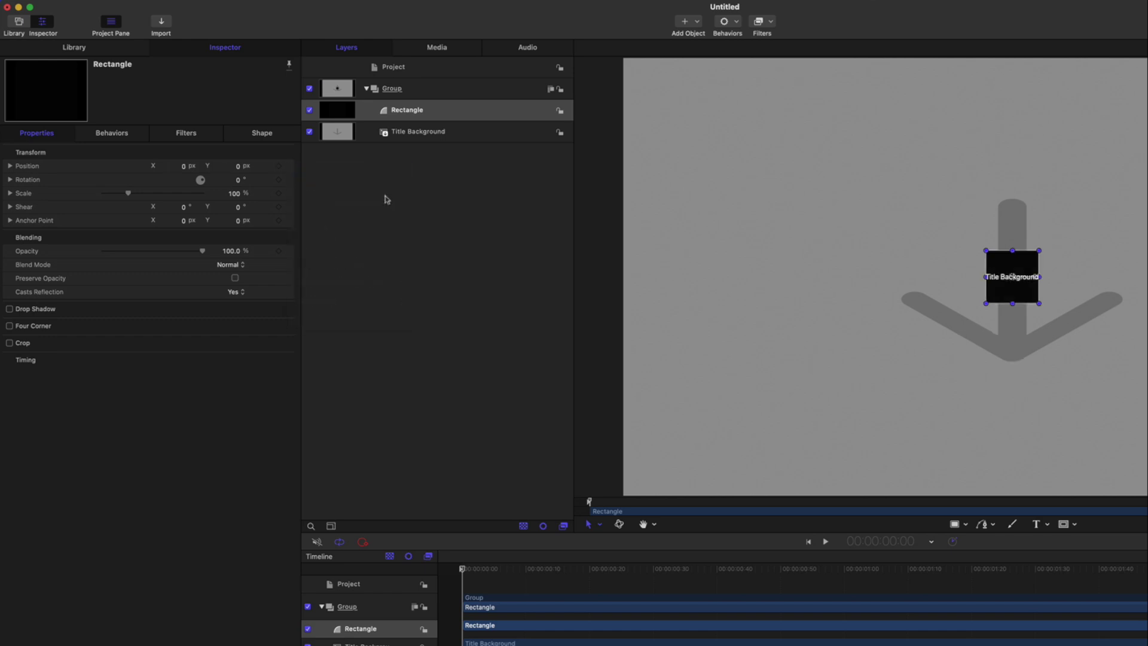
# Replicate the square in a widened tile-fill rectangle of 10 columns and 4 rows, with narrow gaps between the rows
pyautogui.press('l')
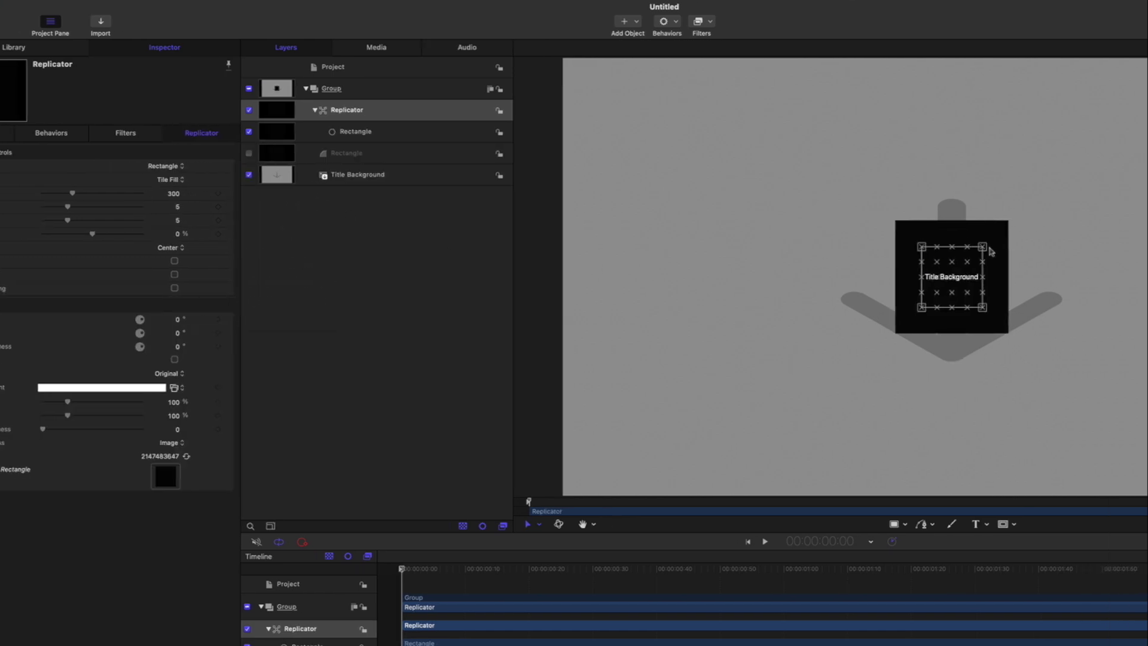
pyautogui.moveTo(787, 218); pyautogui.dragTo(919, 142)
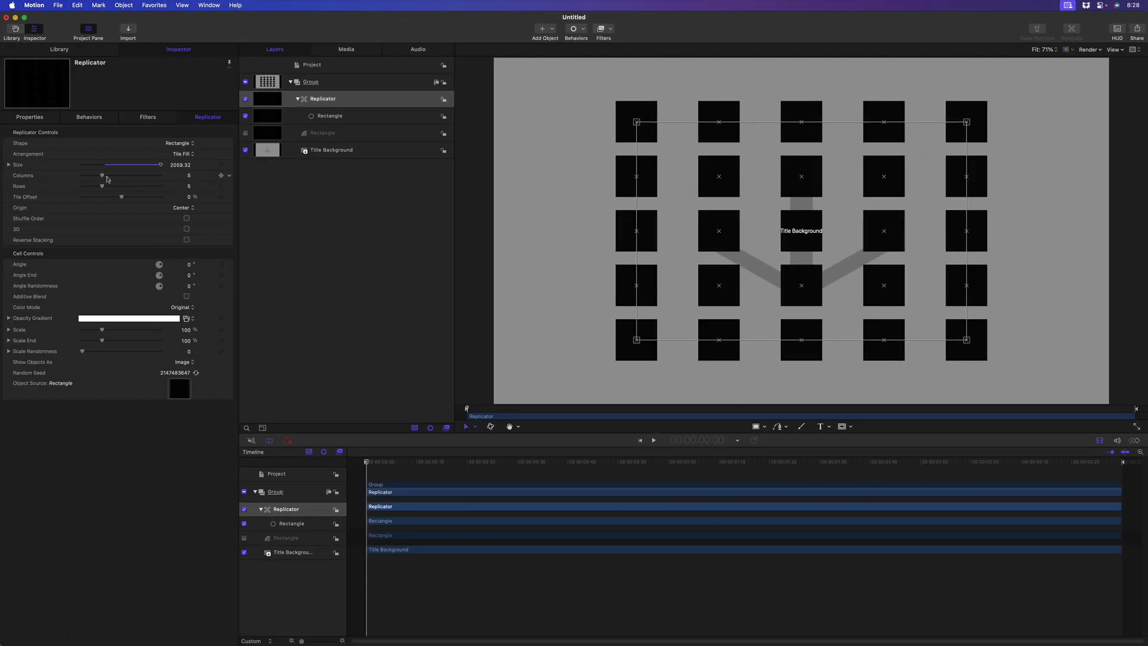
pyautogui.moveTo(107, 179)
pyautogui.mouseDown()
pyautogui.moveTo(125, 178)
pyautogui.moveTo(101, 187)
pyautogui.mouseUp()
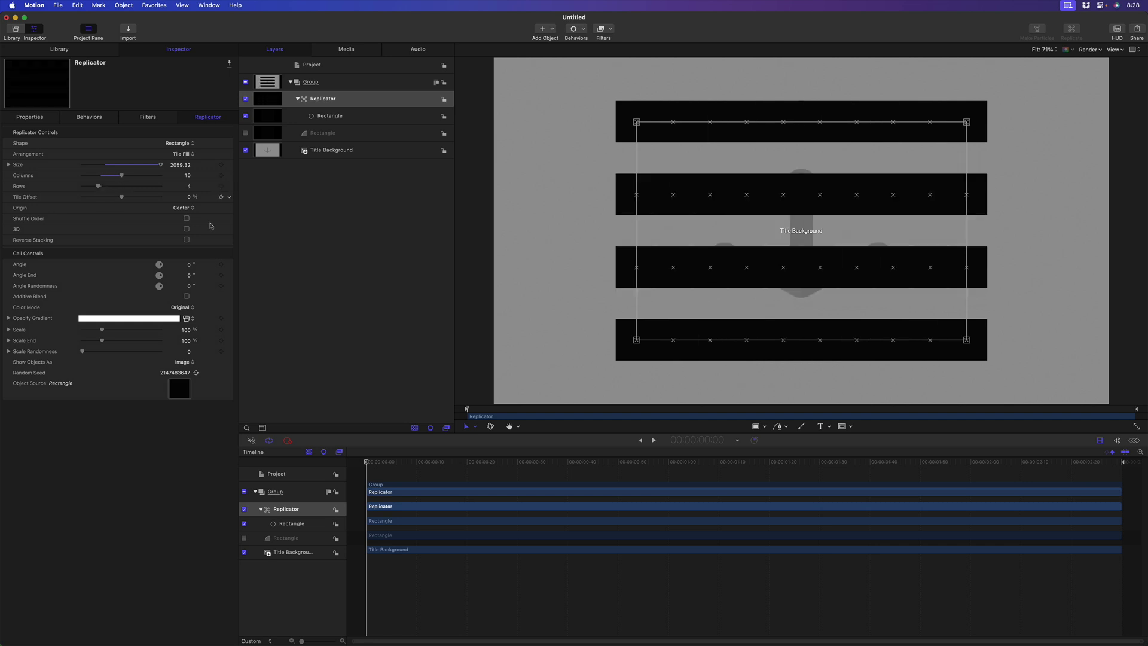
pyautogui.moveTo(968, 124); pyautogui.dragTo(969, 153)
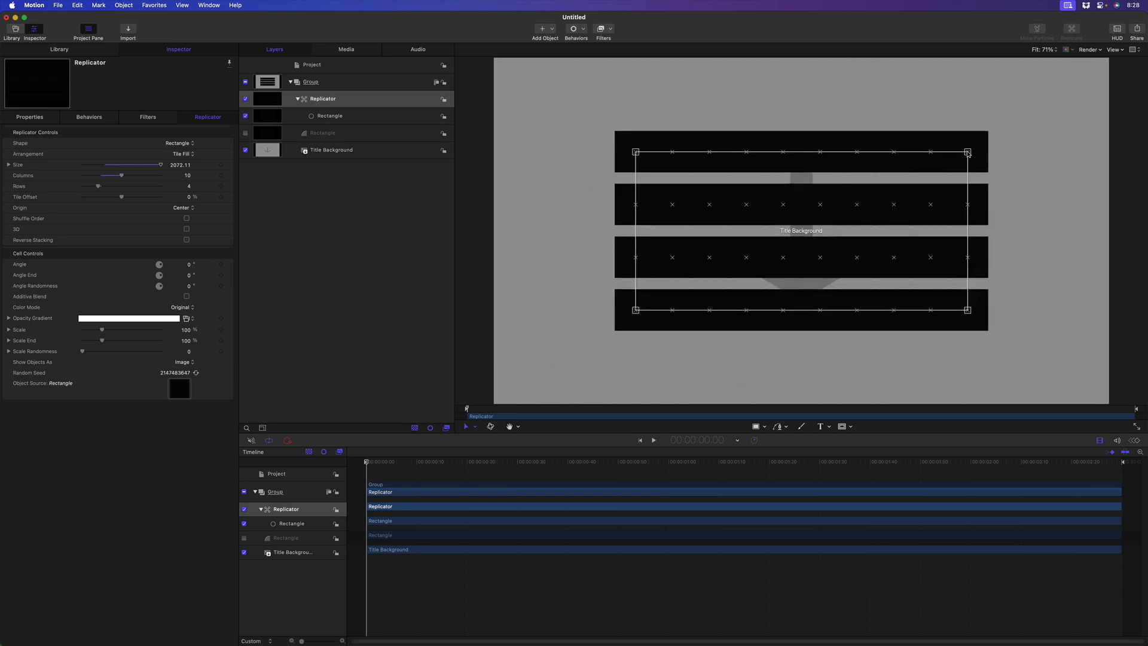
# Add a Sequence Replicator behavior to the replicator and trim its end to frame 16
pyautogui.click(574, 29)
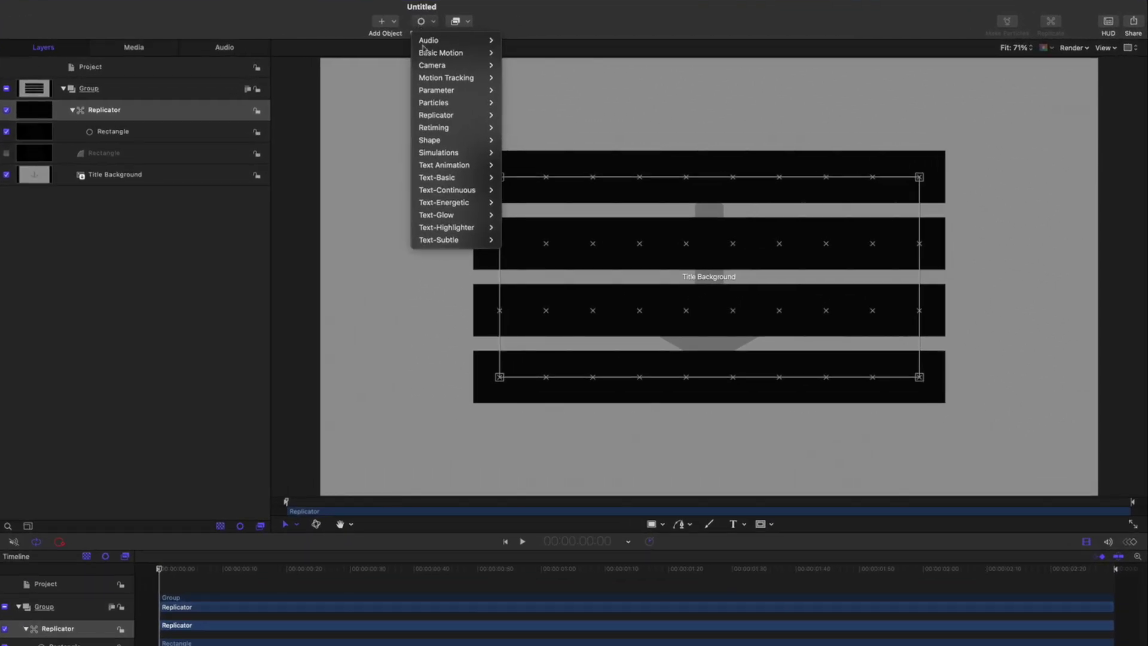
pyautogui.moveTo(452, 117)
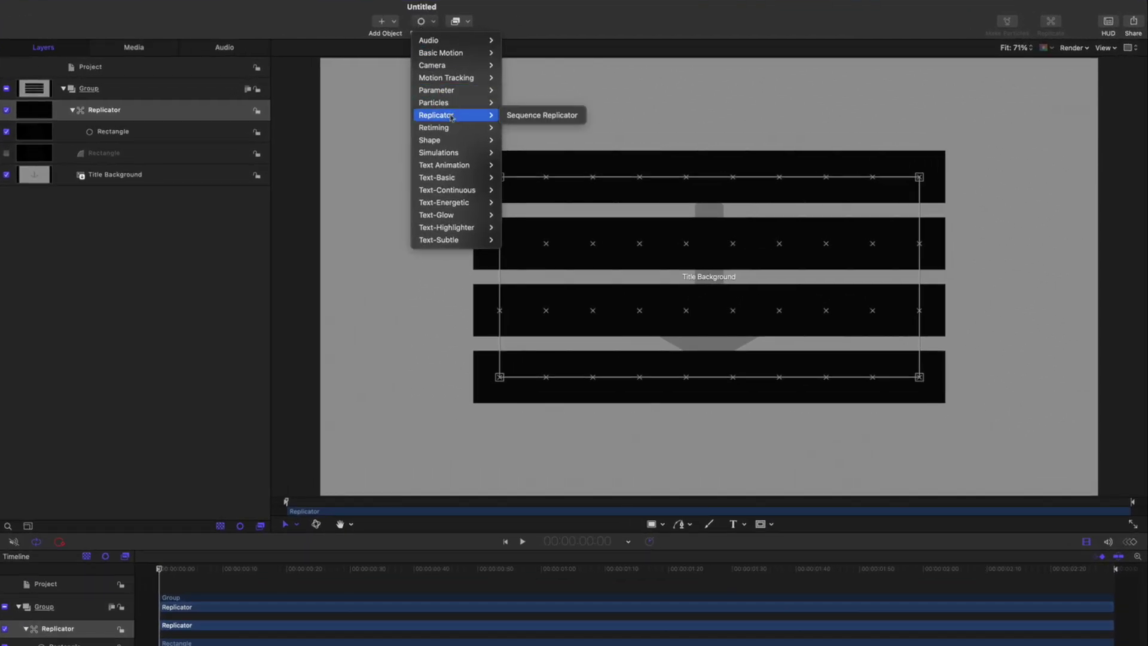
pyautogui.click(549, 115)
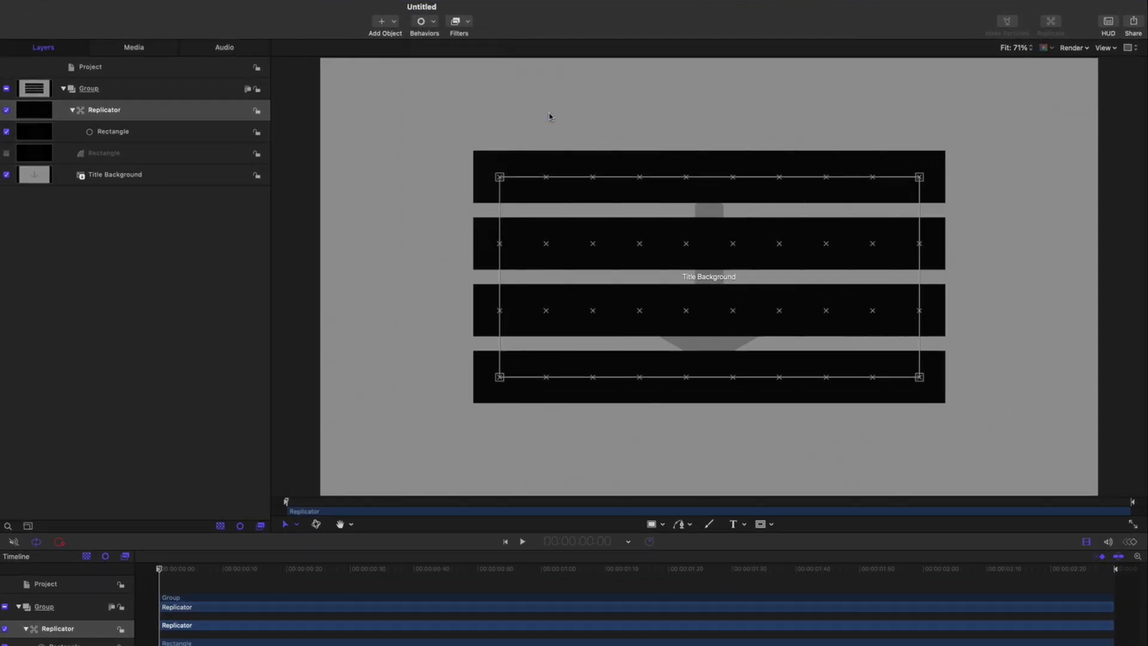
pyautogui.moveTo(216, 570); pyautogui.dragTo(260, 569)
pyautogui.press('super+3')
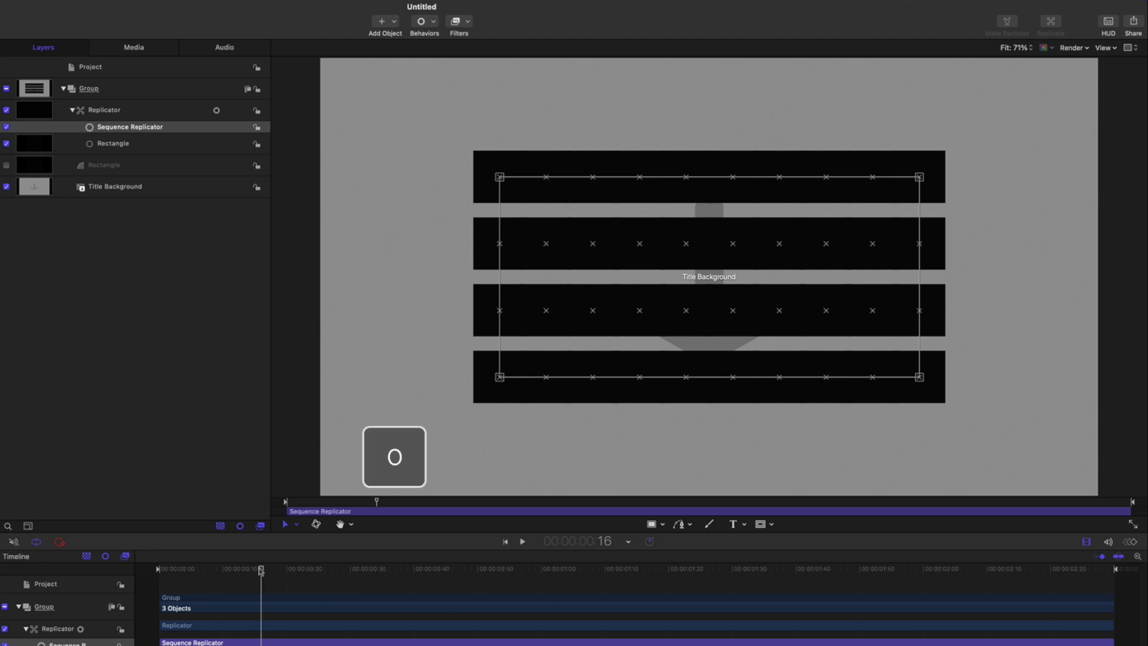
# Add the Opacity parameter at 0% to the Sequence Replicator behavior and set Sequencing to From
pyautogui.click(134, 167)
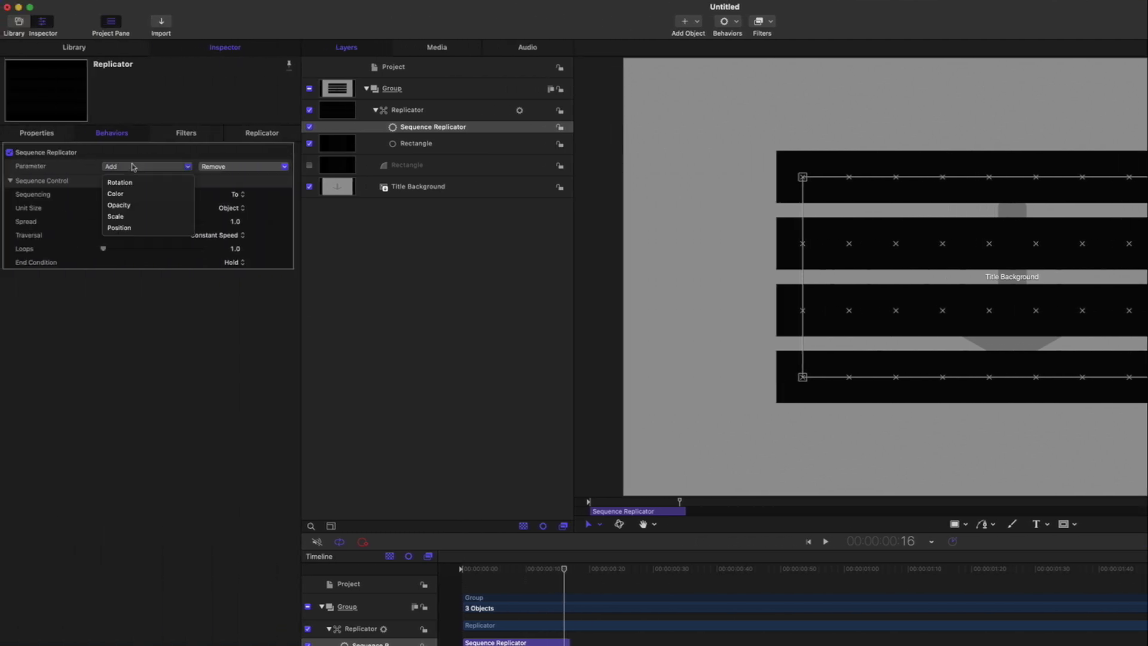
pyautogui.click(144, 206)
pyautogui.click(236, 208)
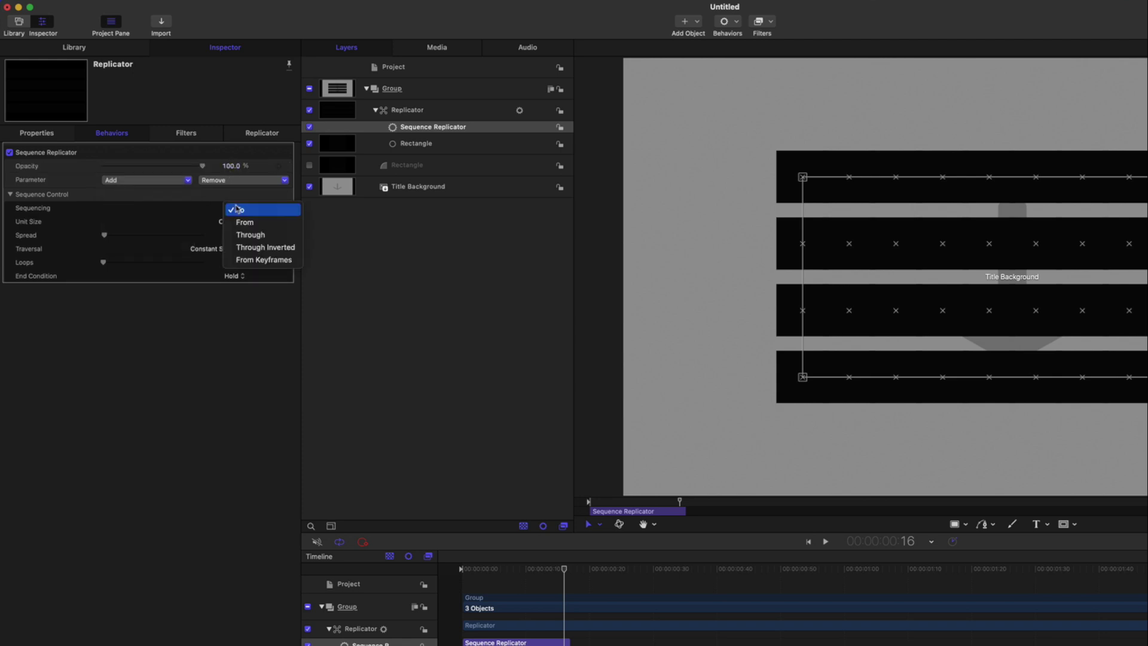
pyautogui.click(245, 221)
pyautogui.moveTo(202, 166); pyautogui.dragTo(103, 167)
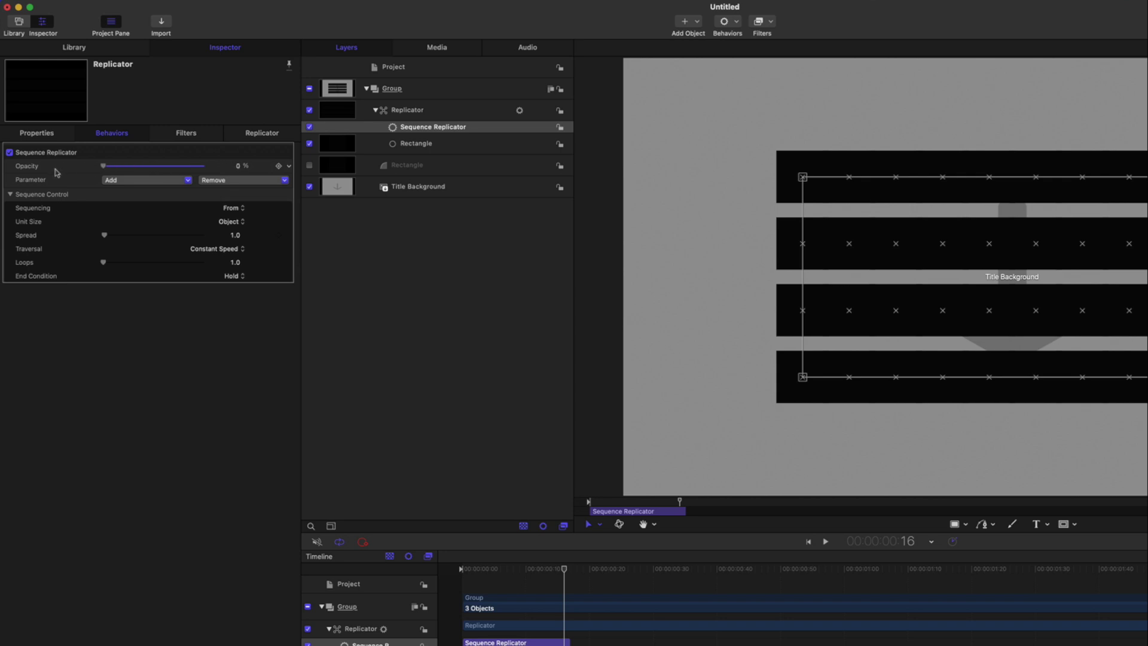
# Play the replicator animation from the start twice to examine the order in which the squares appear
pyautogui.press('super+3')
pyautogui.press('Home')
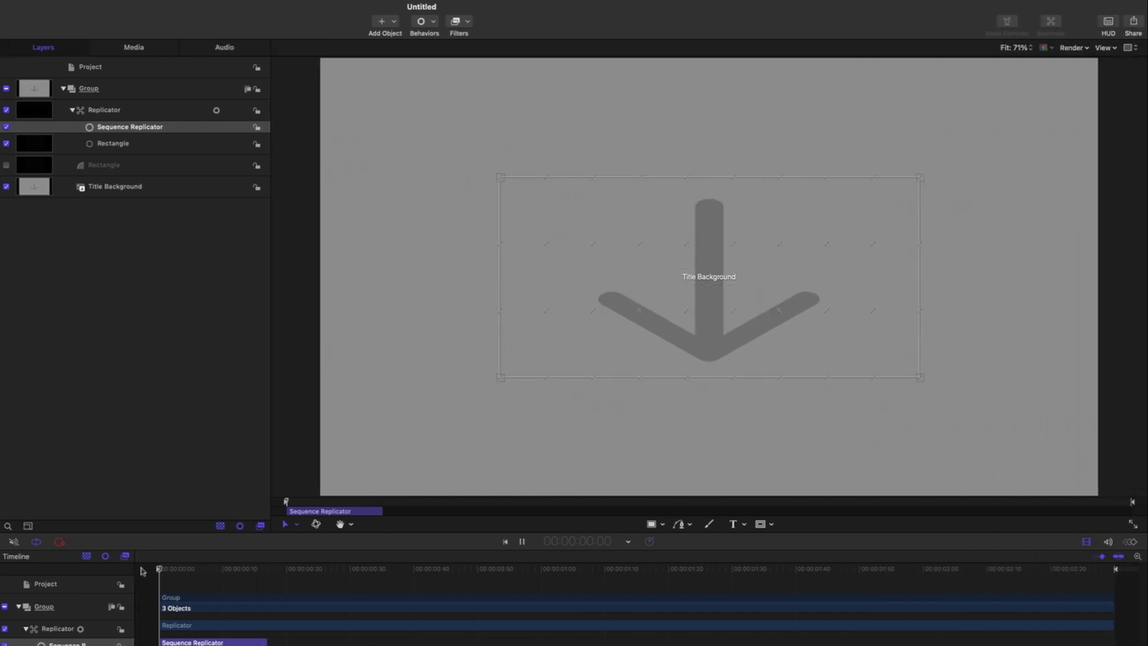
pyautogui.press('space')
pyautogui.press('space')
pyautogui.press('Home')
pyautogui.press('space')
pyautogui.press('space')
# Set the replicator's Origin to Upper Left and its Build Style to By Row
pyautogui.click(130, 127)
pyautogui.press('super+3')
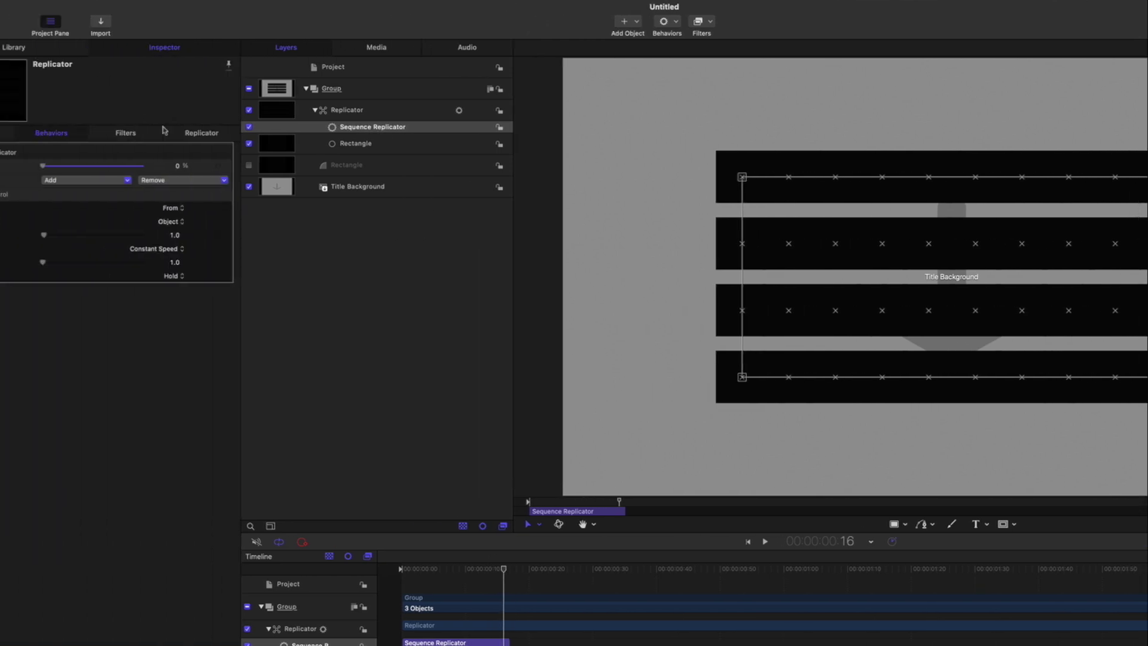
pyautogui.click(268, 136)
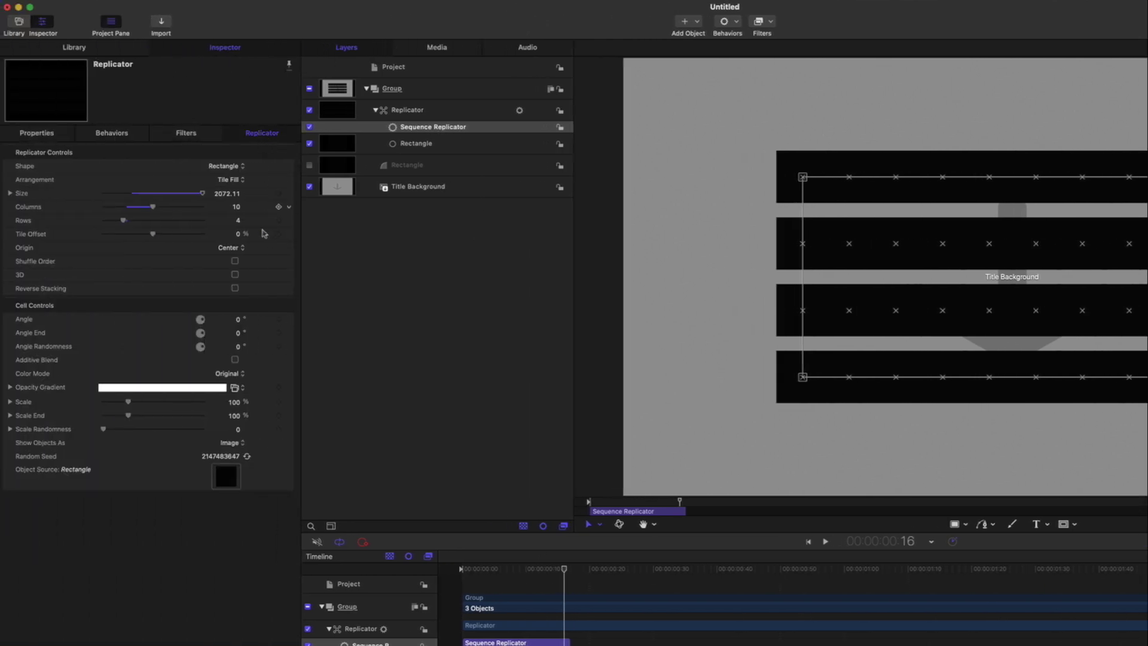
pyautogui.click(232, 247)
pyautogui.click(238, 200)
pyautogui.click(238, 266)
pyautogui.click(233, 273)
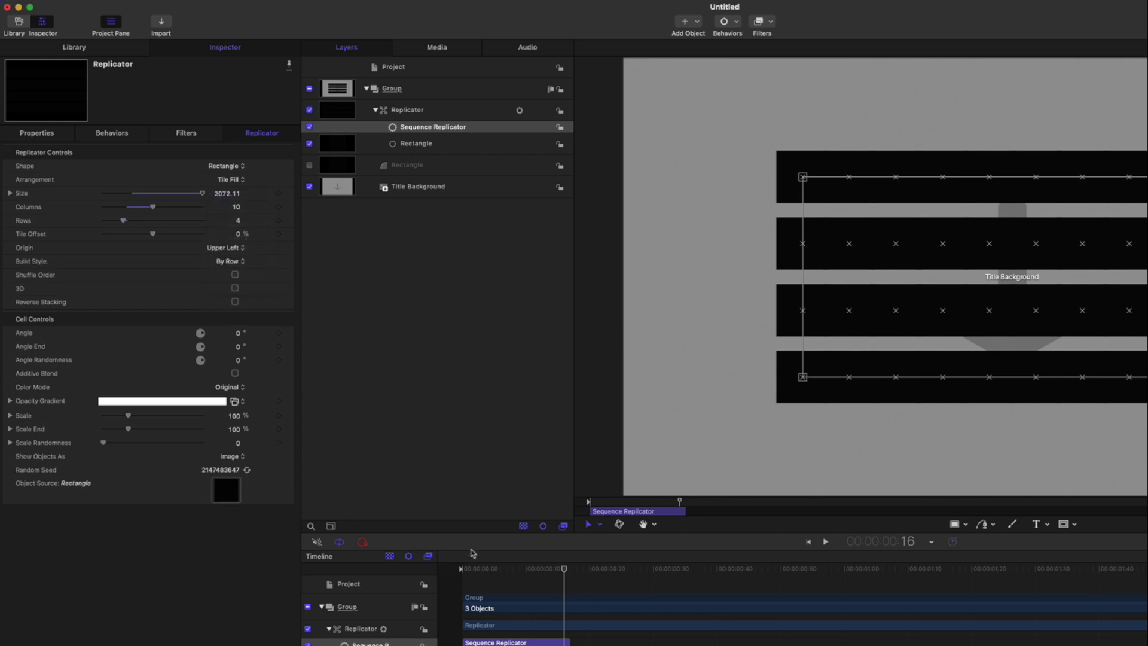
# Play the row-by-row reveal, extend the Sequence Replicator behavior's end to 1:01, and replay from the start
pyautogui.press('super+3')
pyautogui.press('Home')
pyautogui.press('space')
pyautogui.press('space')
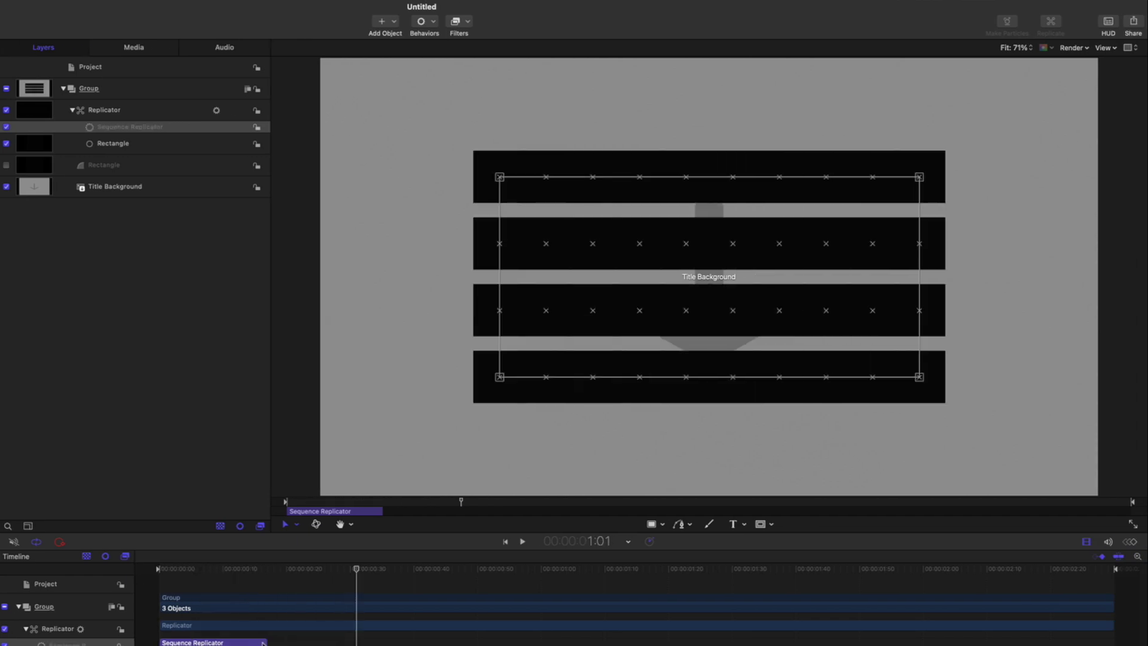
pyautogui.moveTo(266, 642); pyautogui.dragTo(356, 642)
pyautogui.press('Home')
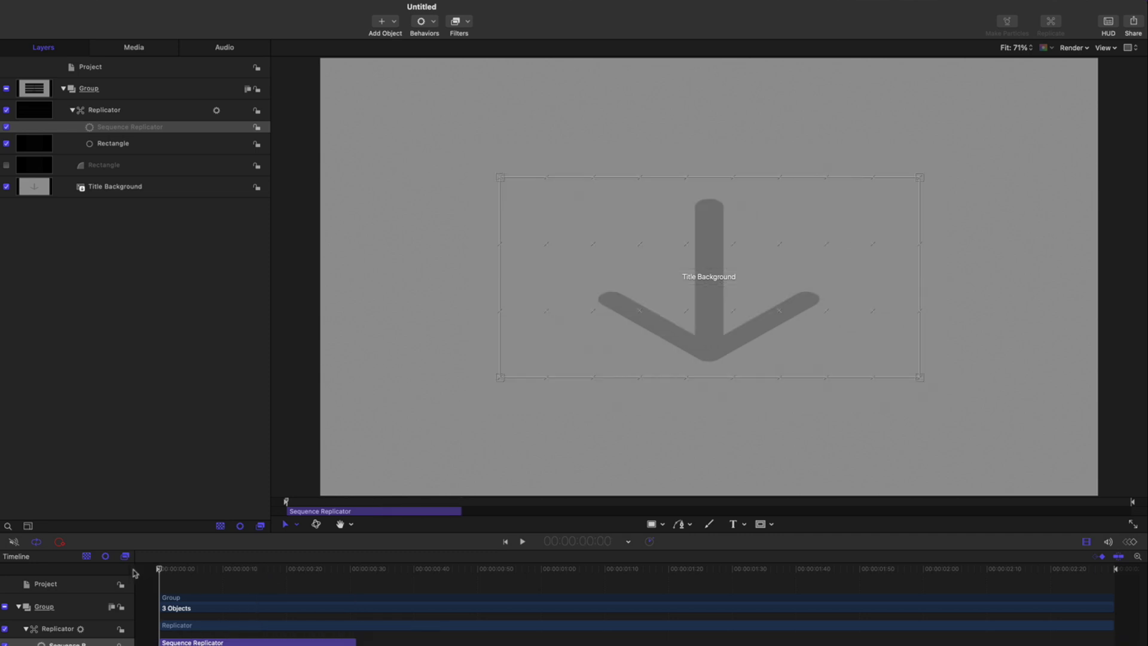
pyautogui.press('space')
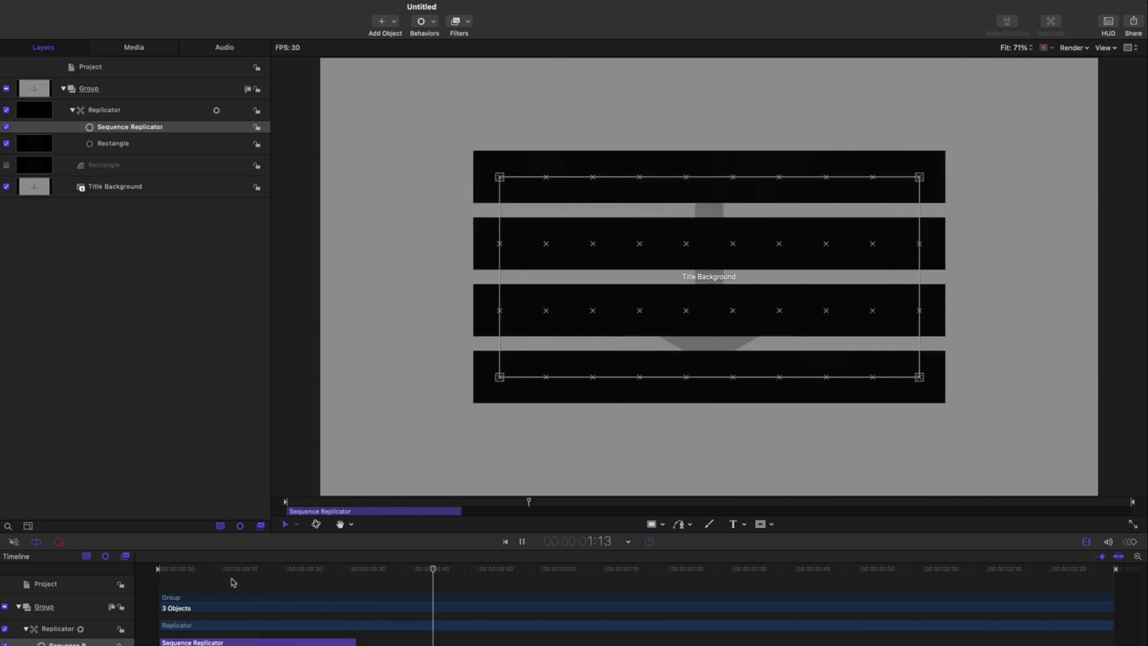
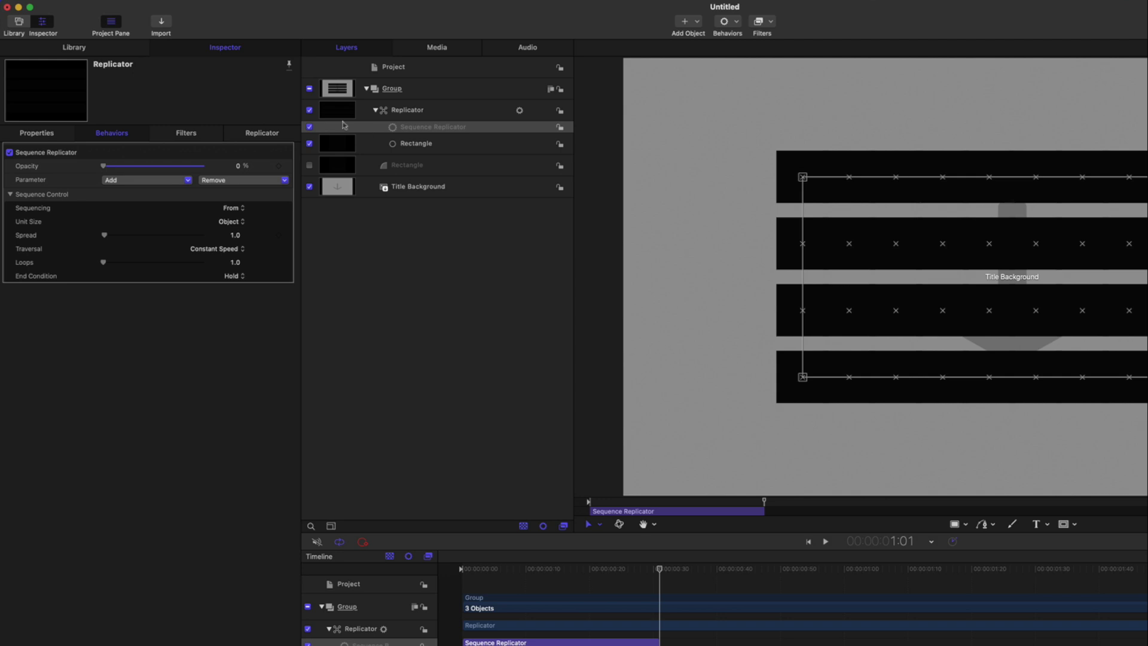
# Set the replicator's Color Mode to Colorize in the Cell Controls and move the playhead to 1:02
pyautogui.click(259, 132)
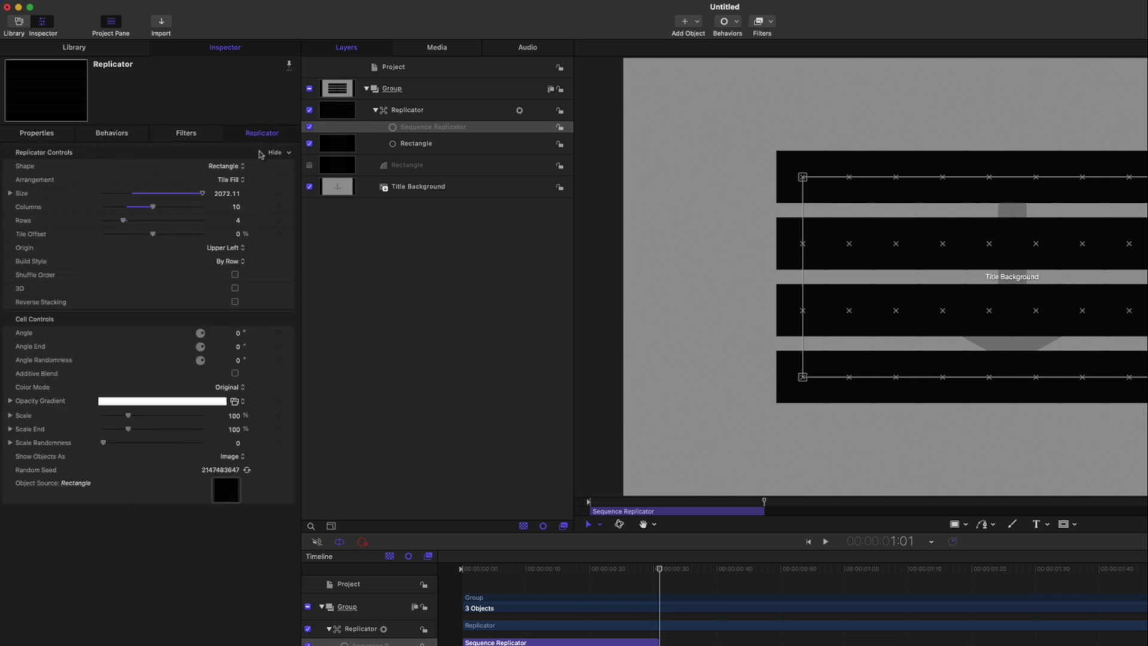
pyautogui.click(239, 389)
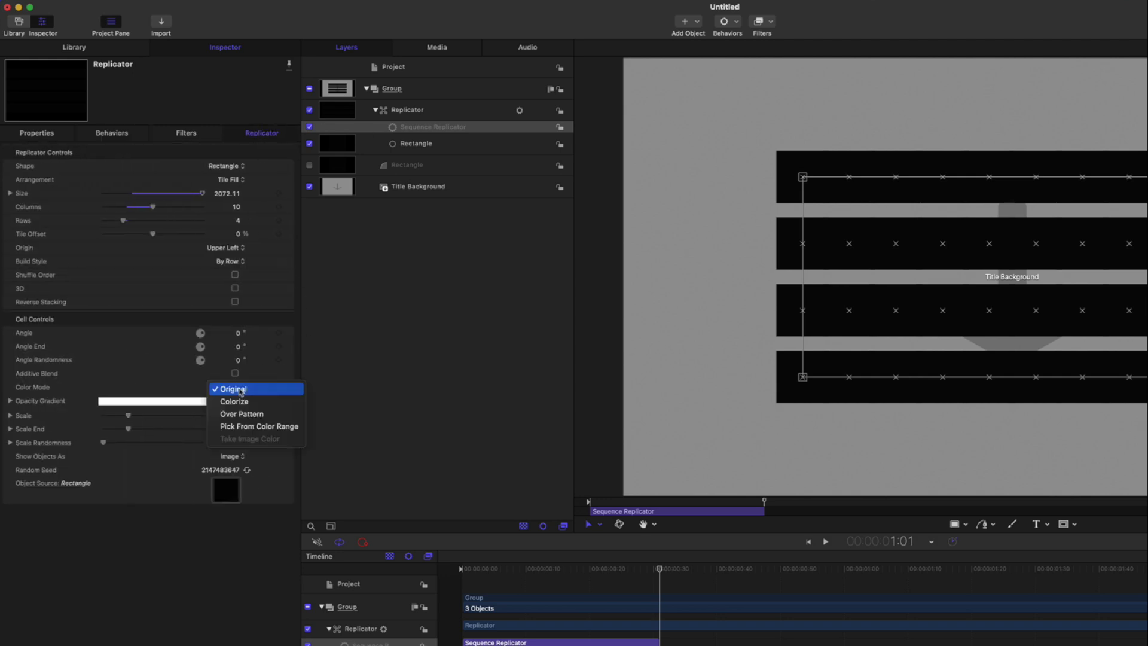
pyautogui.click(234, 401)
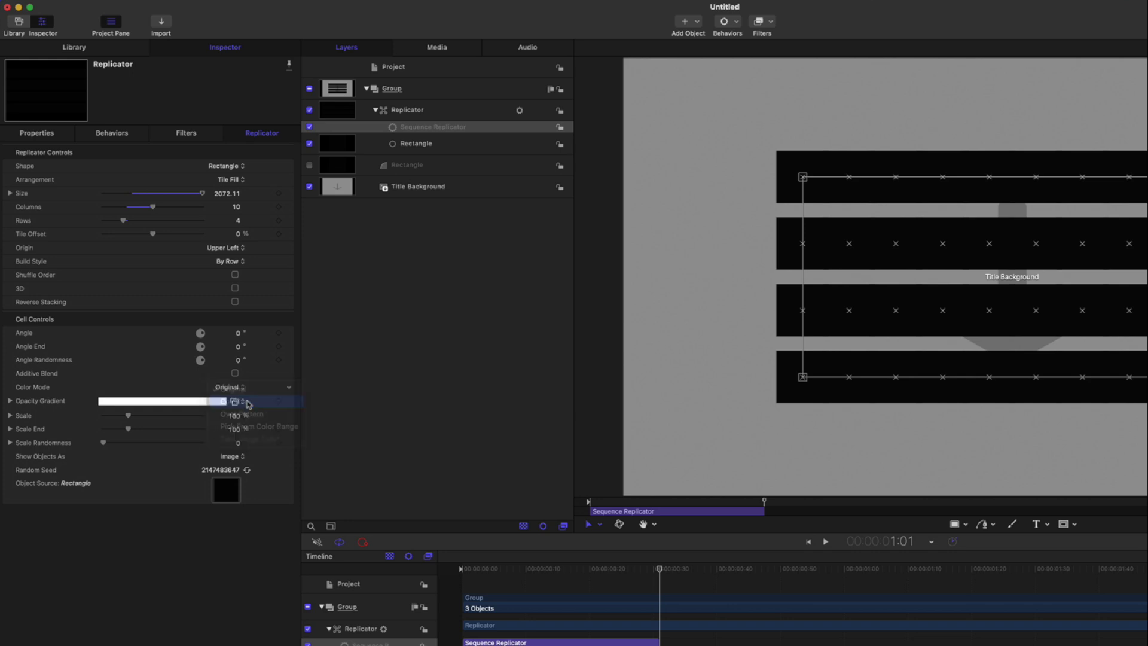
pyautogui.moveTo(763, 502)
pyautogui.mouseDown()
pyautogui.moveTo(593, 501)
pyautogui.moveTo(769, 502)
pyautogui.mouseUp()
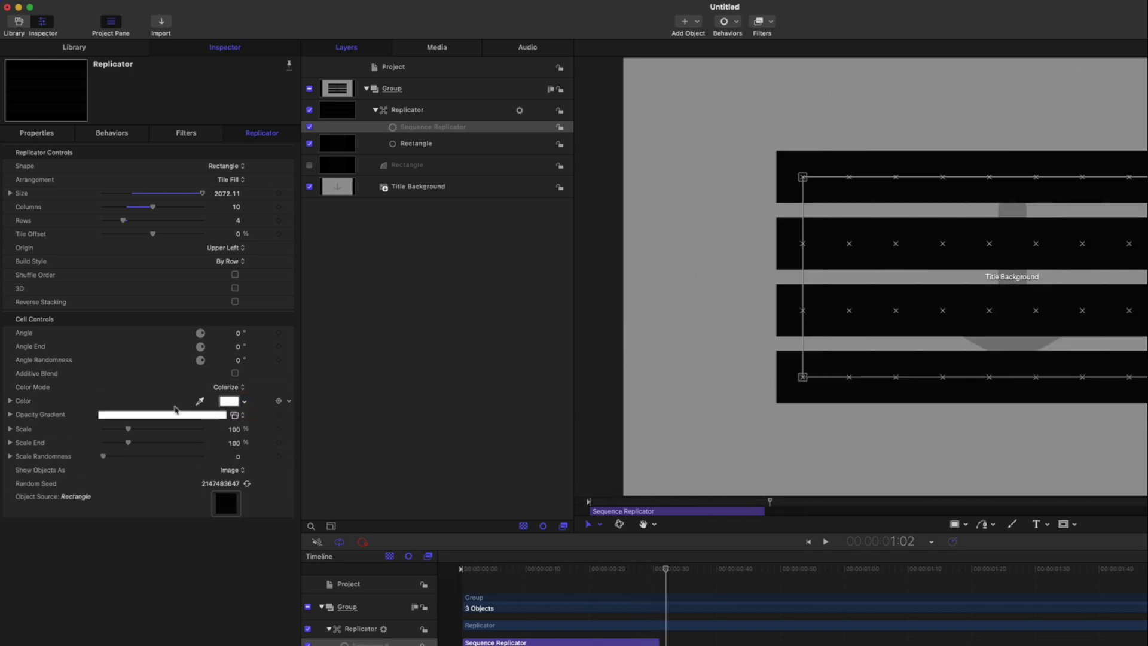
# In the replicator's Opacity Gradient, move the first opacity tag to 13.96% and add a 7.1% opacity tag at 2.4%
pyautogui.click(10, 414)
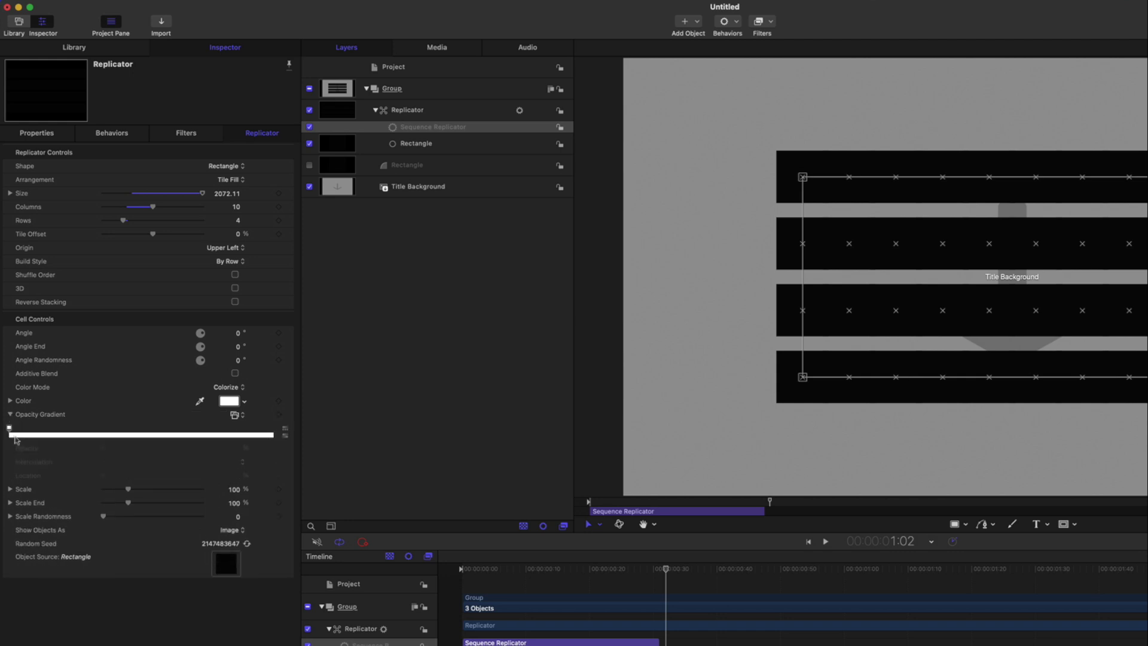
pyautogui.moveTo(10, 428); pyautogui.dragTo(47, 428)
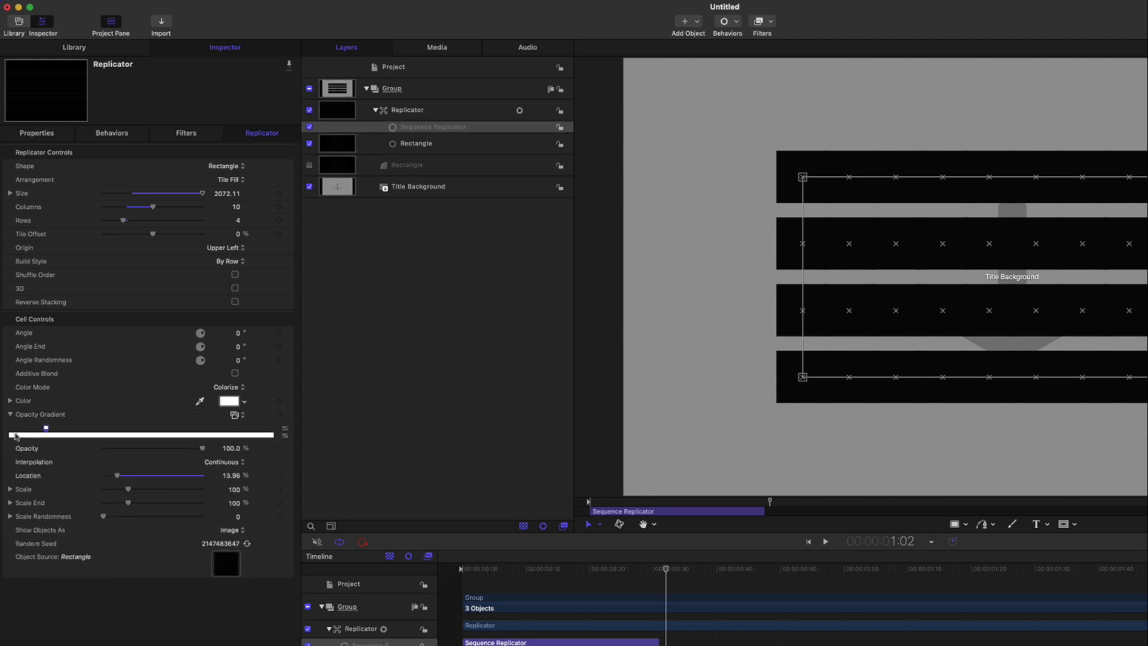
pyautogui.click(15, 434)
pyautogui.click(15, 429)
pyautogui.moveTo(15, 417); pyautogui.dragTo(112, 475)
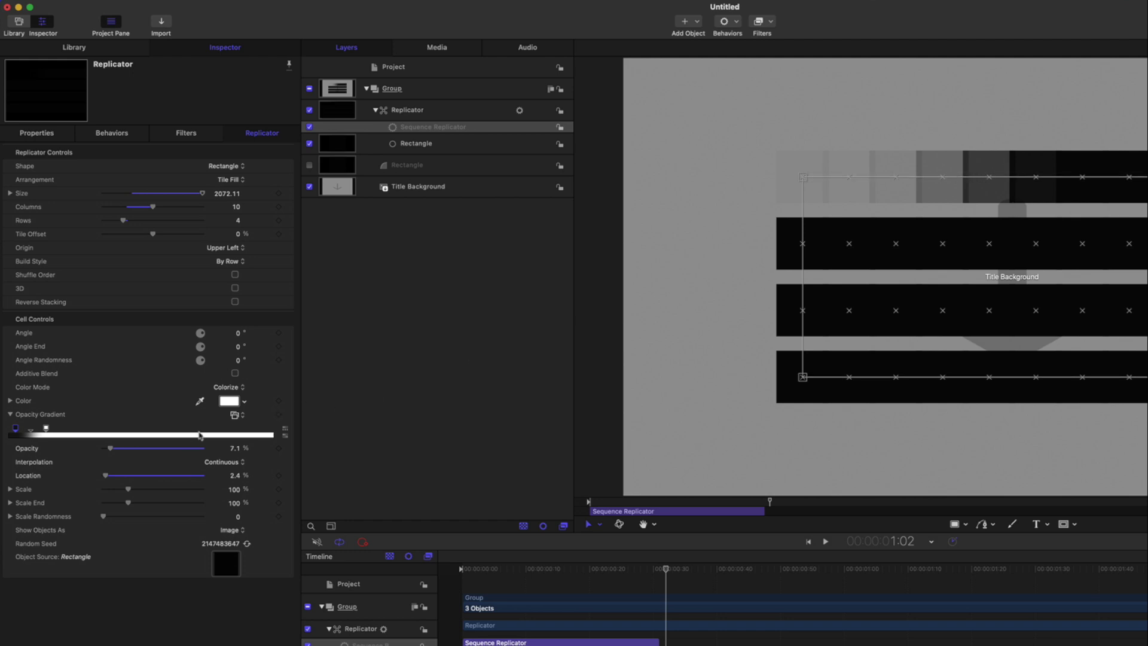
# Add gradient tags of 100% opacity at 88.12% and 2.22% opacity at 98.08%, and narrow the fades at both gradient ends
pyautogui.click(242, 435)
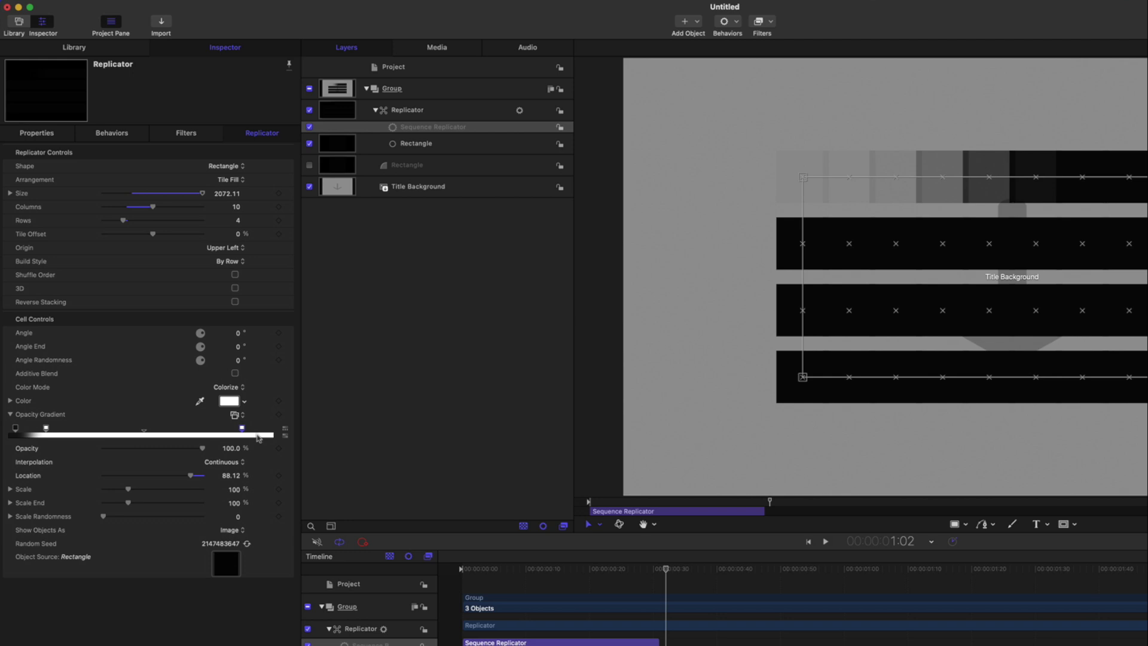
pyautogui.click(258, 435)
pyautogui.click(258, 429)
pyautogui.moveTo(286, 470); pyautogui.dragTo(310, 470)
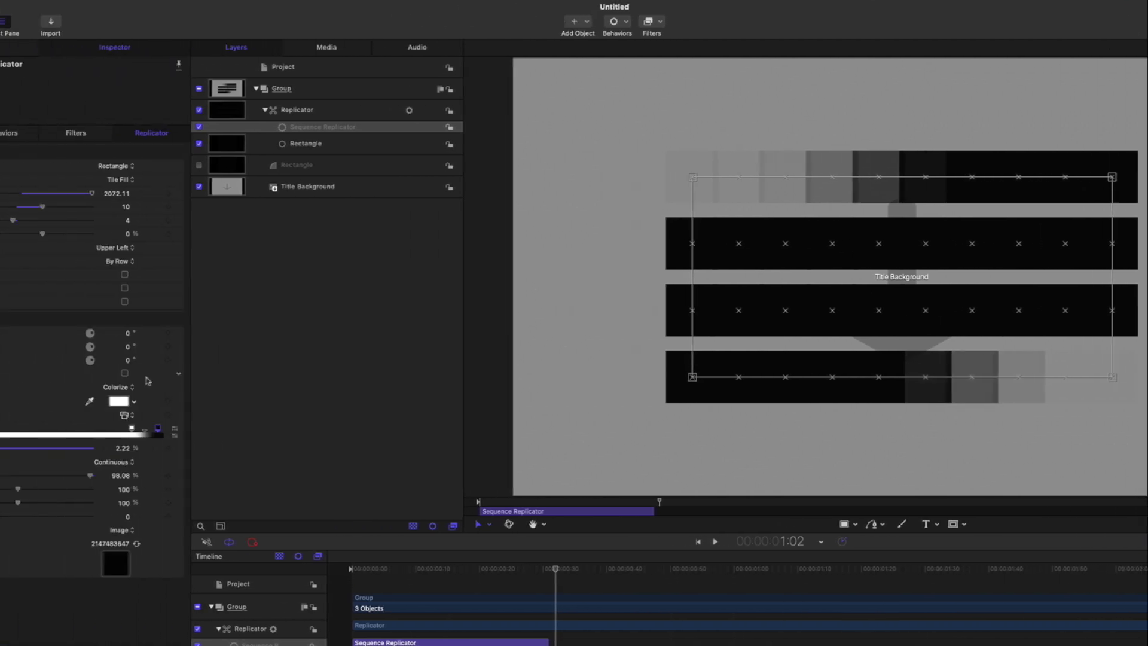
pyautogui.moveTo(48, 429); pyautogui.dragTo(23, 429)
pyautogui.moveTo(242, 429); pyautogui.dragTo(258, 430)
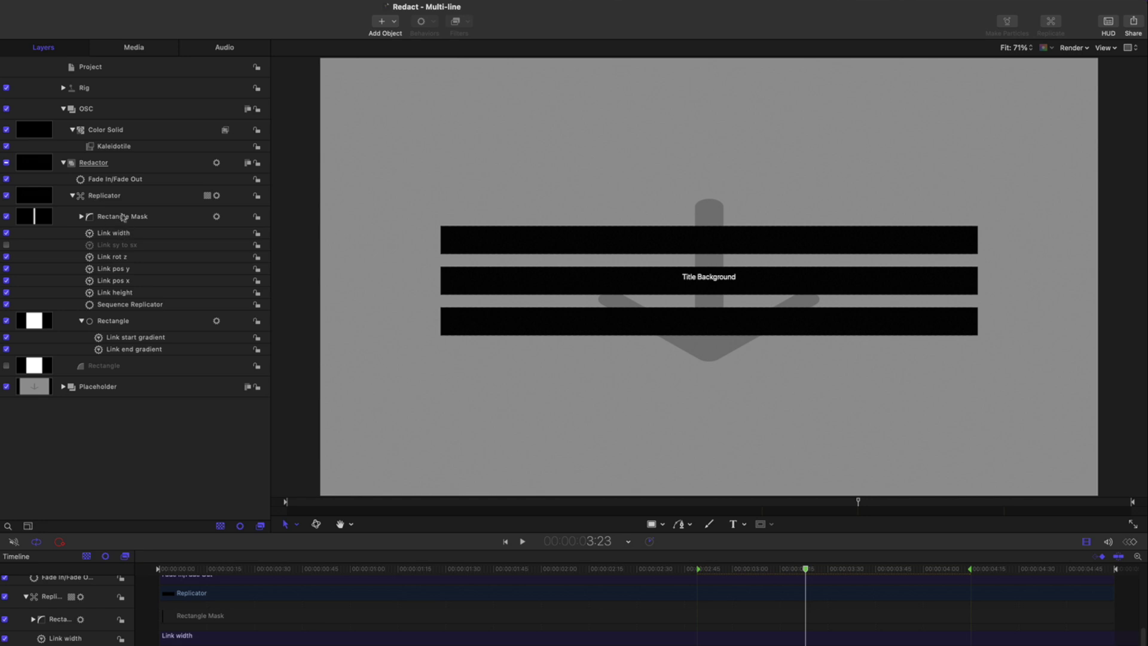
# In the Redact - Multi-line project, examine the Replicator's opacity gradient tags and the Link start and end gradient behaviors
pyautogui.click(123, 198)
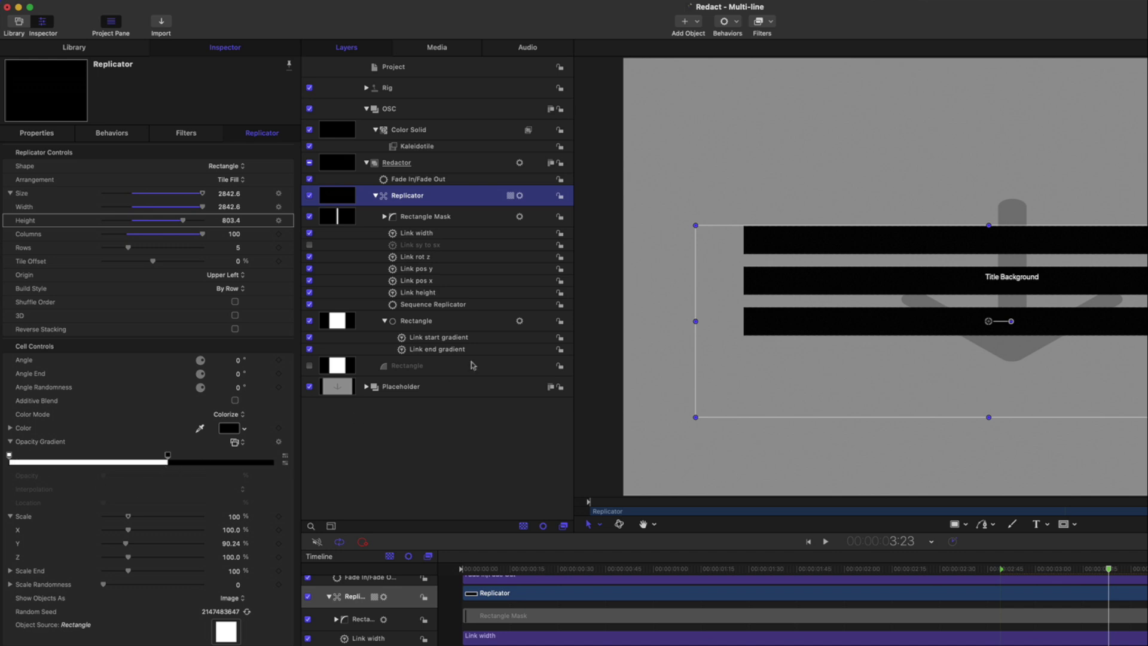
pyautogui.click(451, 339)
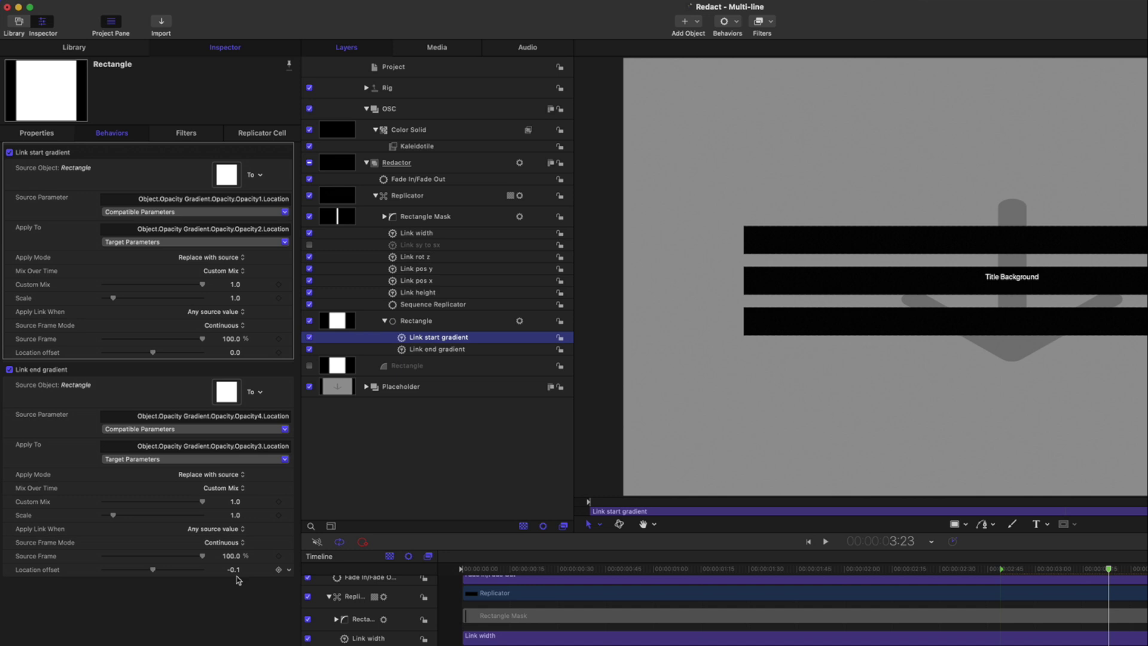
pyautogui.click(440, 197)
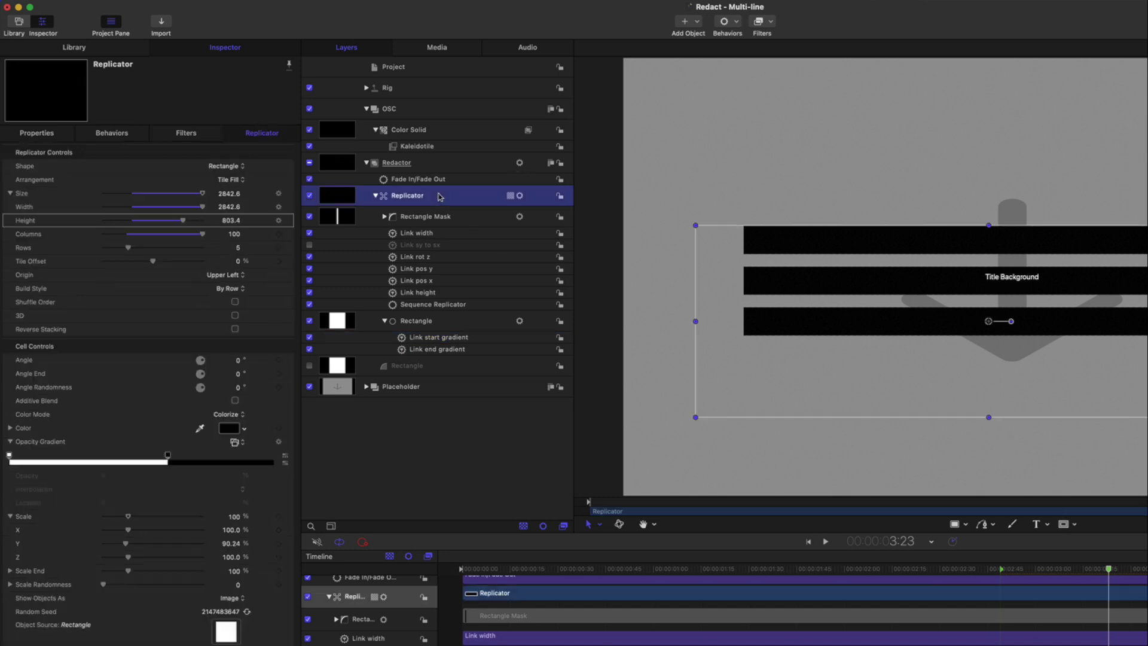
pyautogui.click(9, 457)
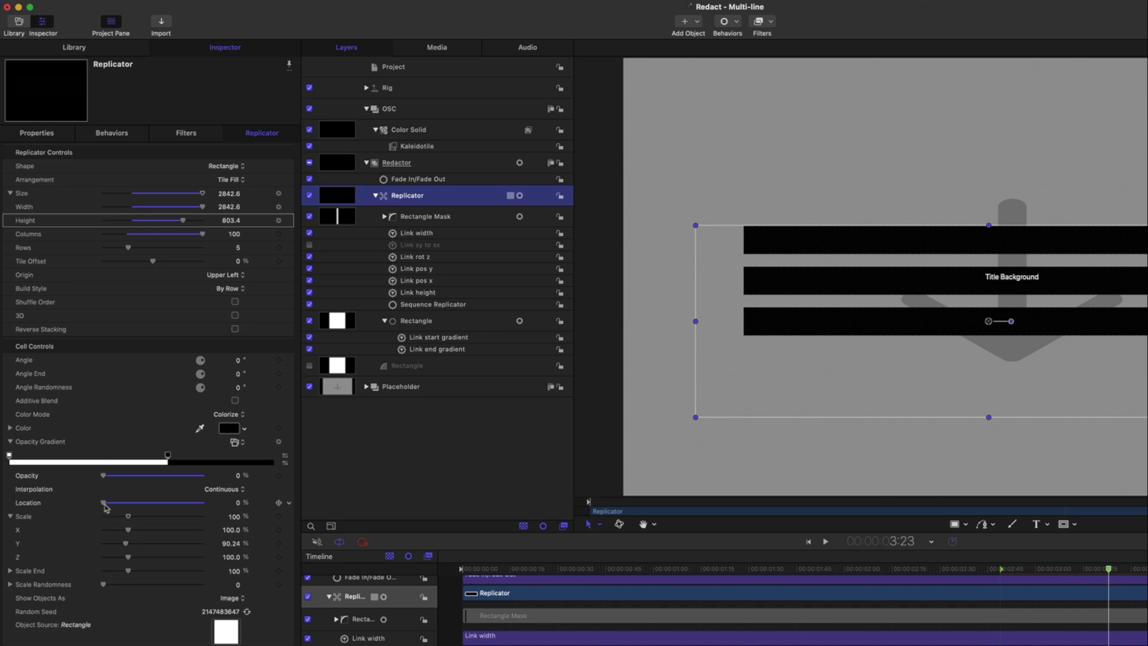
pyautogui.moveTo(104, 505)
pyautogui.mouseDown()
pyautogui.moveTo(124, 502)
pyautogui.moveTo(101, 502)
pyautogui.mouseUp()
# Try out the project's published Start and End parameters and set End to 66.87%
pyautogui.click(435, 71)
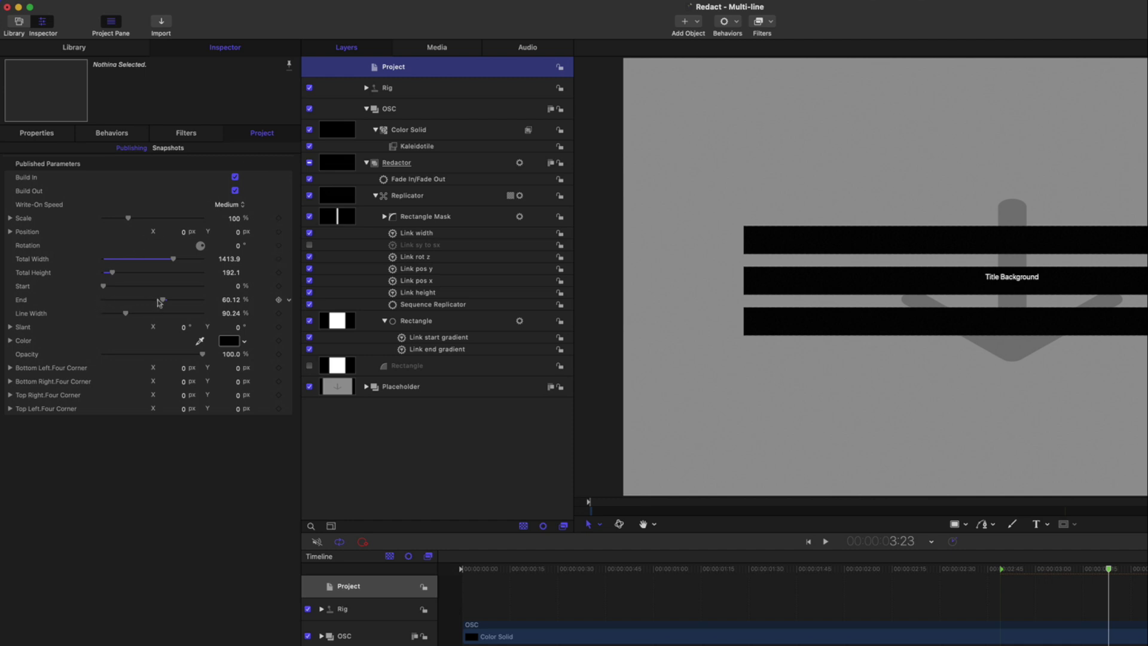
pyautogui.moveTo(102, 286); pyautogui.dragTo(151, 303)
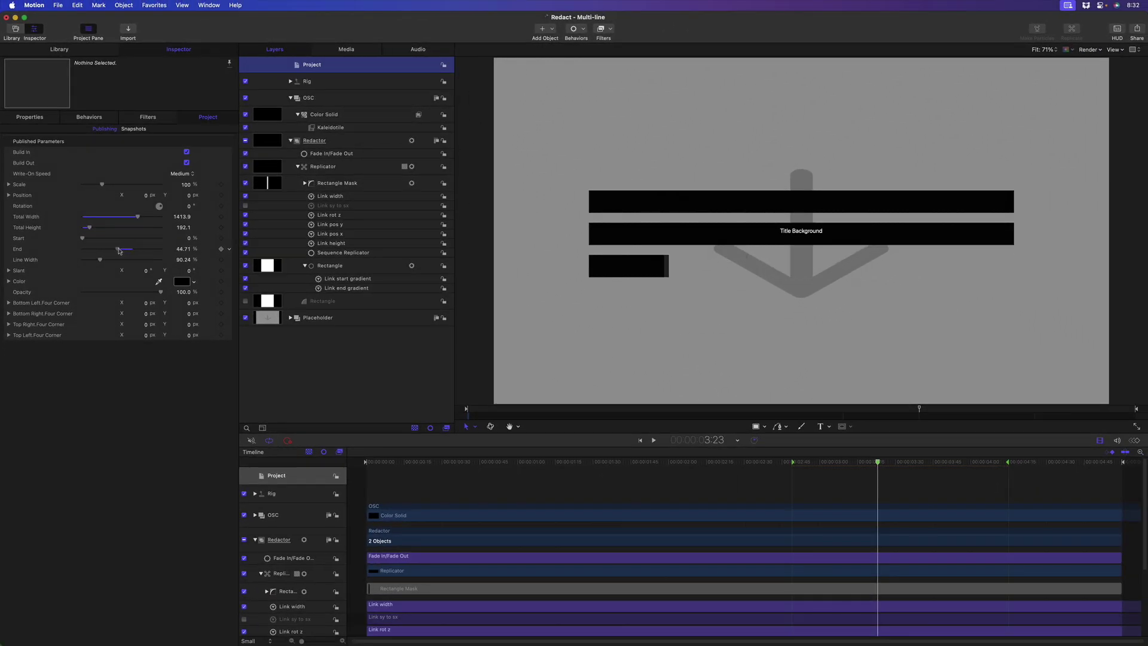
pyautogui.moveTo(120, 251)
pyautogui.mouseDown()
pyautogui.moveTo(109, 251)
pyautogui.moveTo(136, 250)
pyautogui.mouseUp()
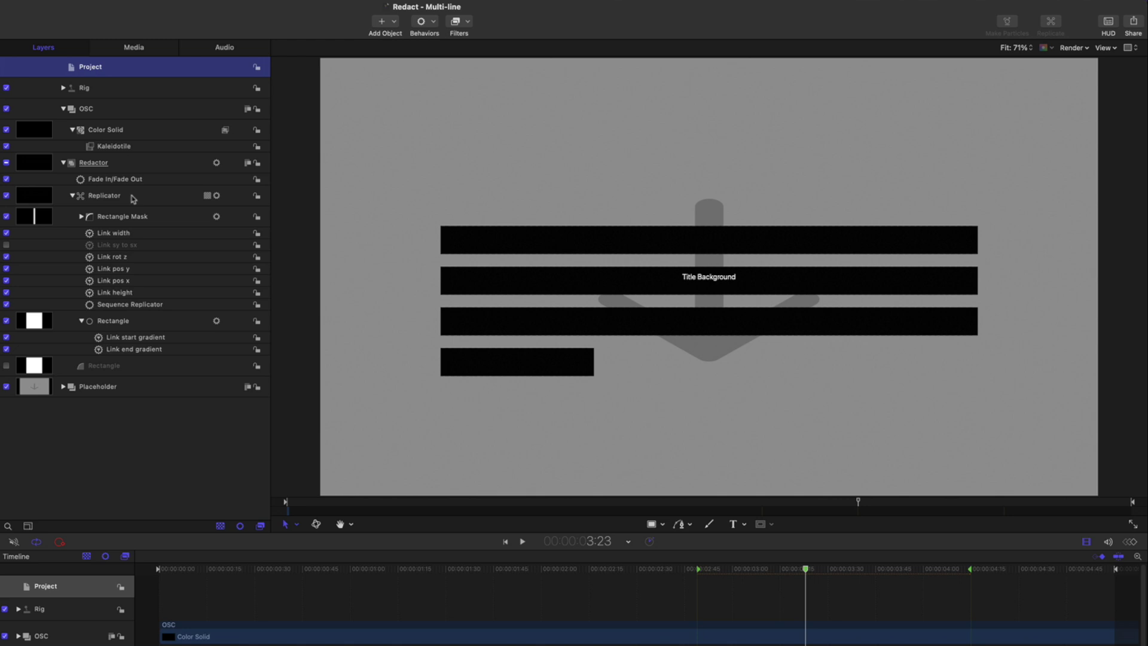
# Set the Location offset of the Link start gradient behavior to -0.1, matching the Link end gradient behavior
pyautogui.click(132, 199)
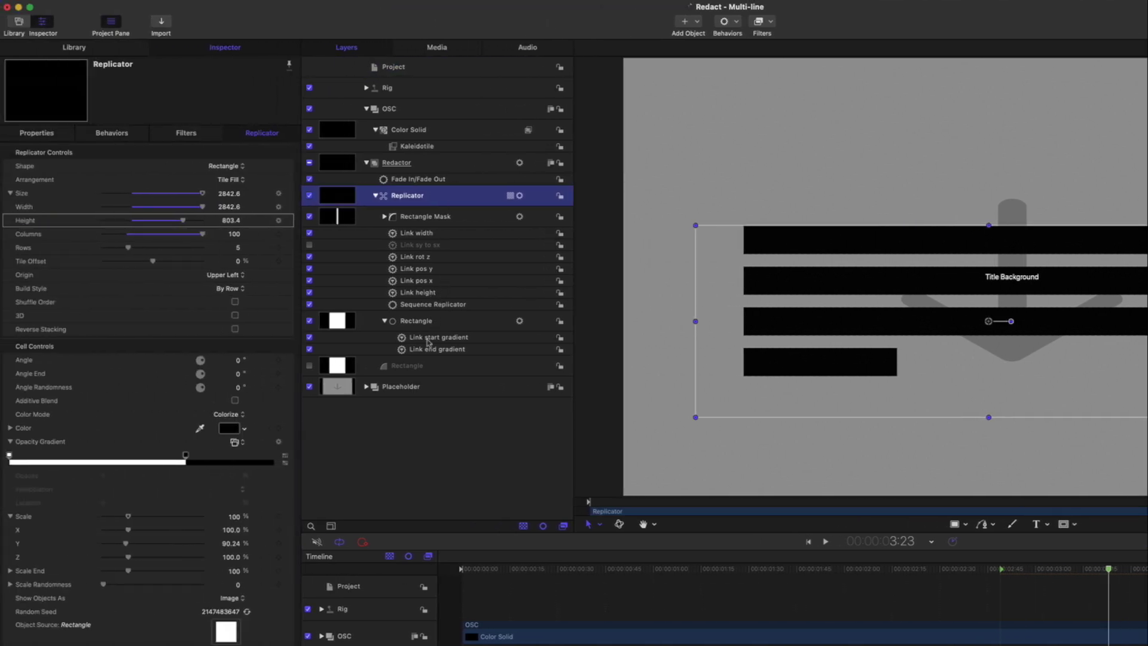
pyautogui.click(431, 349)
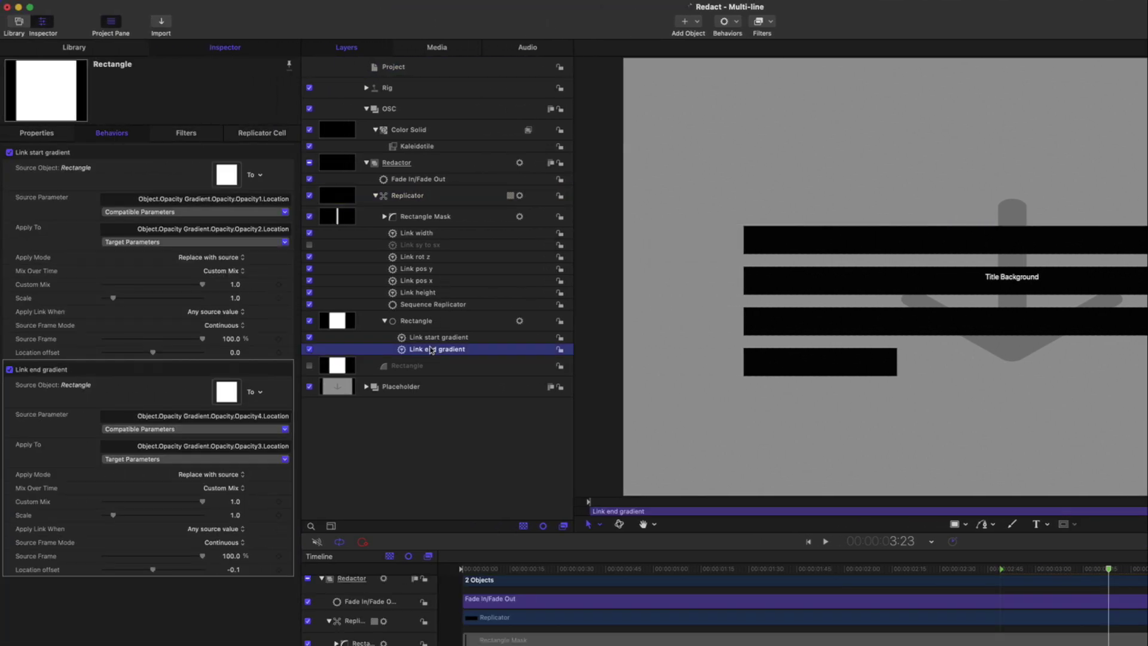
pyautogui.moveTo(228, 366)
pyautogui.moveTo(262, 297)
pyautogui.click(237, 353)
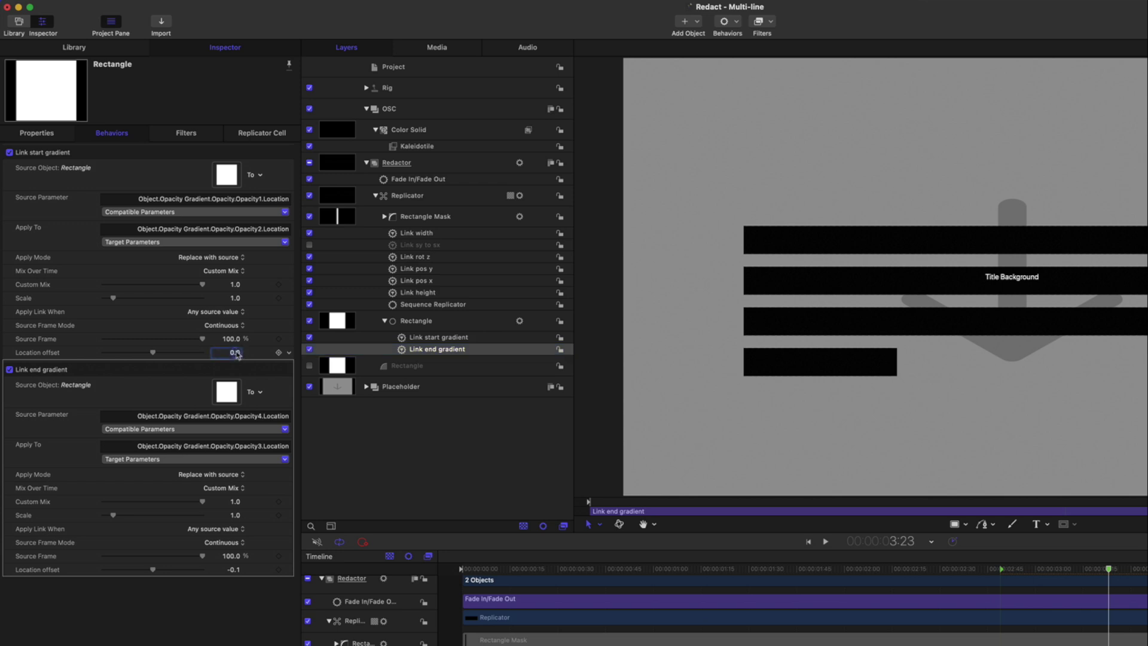
pyautogui.press('BackSpace')
pyautogui.write('-0.1')
pyautogui.press('Return')
# Try raising the project's published Start value and undo the change
pyautogui.click(409, 70)
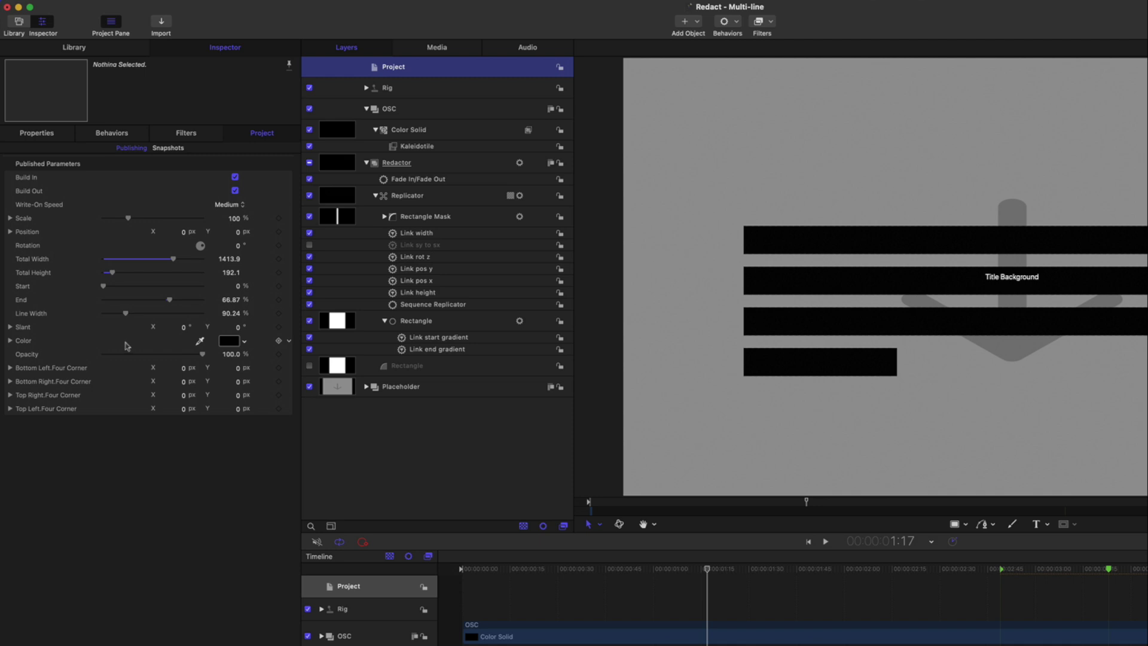
pyautogui.moveTo(103, 286); pyautogui.dragTo(117, 290)
pyautogui.press('super+z')
pyautogui.moveTo(103, 290)
pyautogui.mouseDown()
pyautogui.moveTo(118, 289)
pyautogui.moveTo(103, 290)
pyautogui.mouseUp()
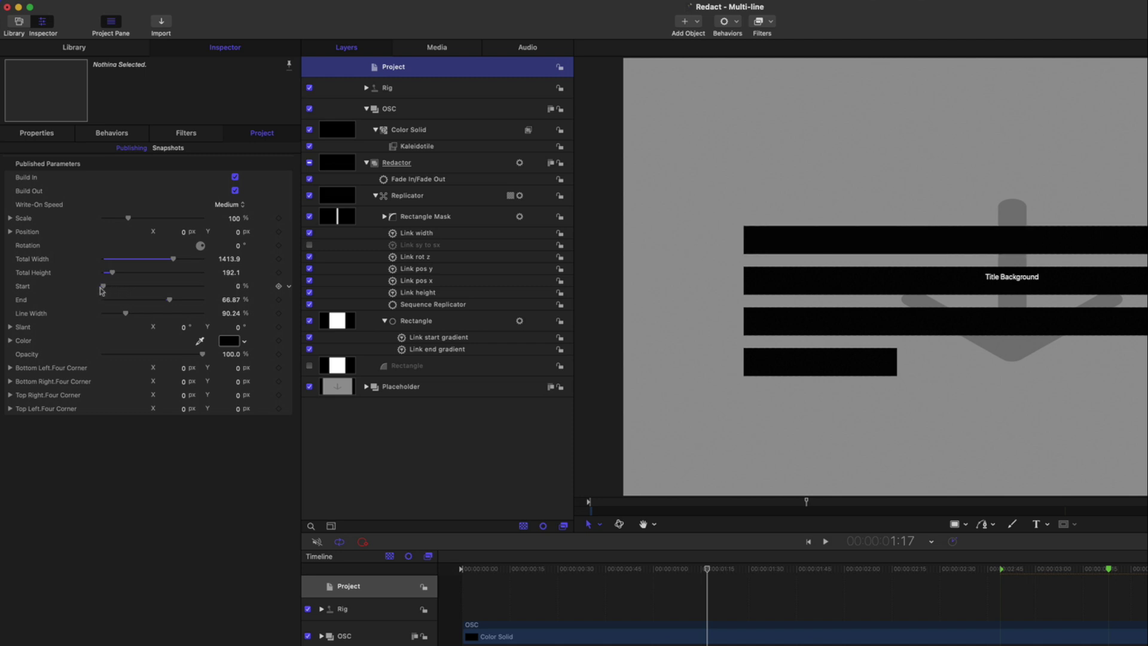
# Disable the replicator's Rectangle Mask, compare the bars' starting edges at another frame, and re-enable the mask
pyautogui.click(441, 217)
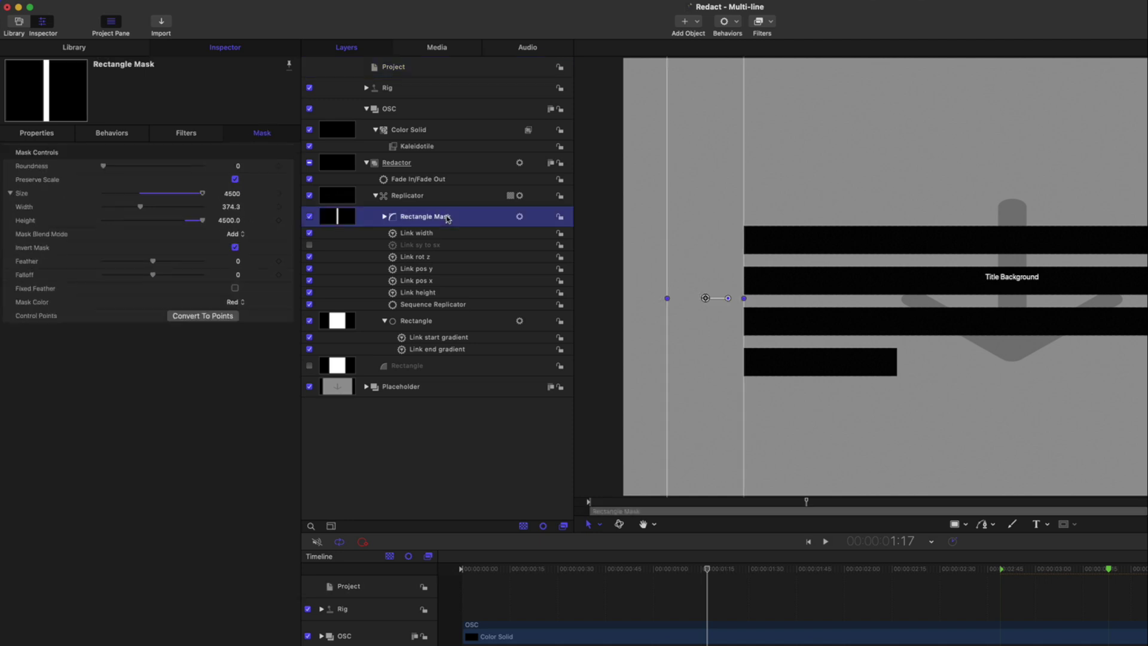
pyautogui.click(310, 217)
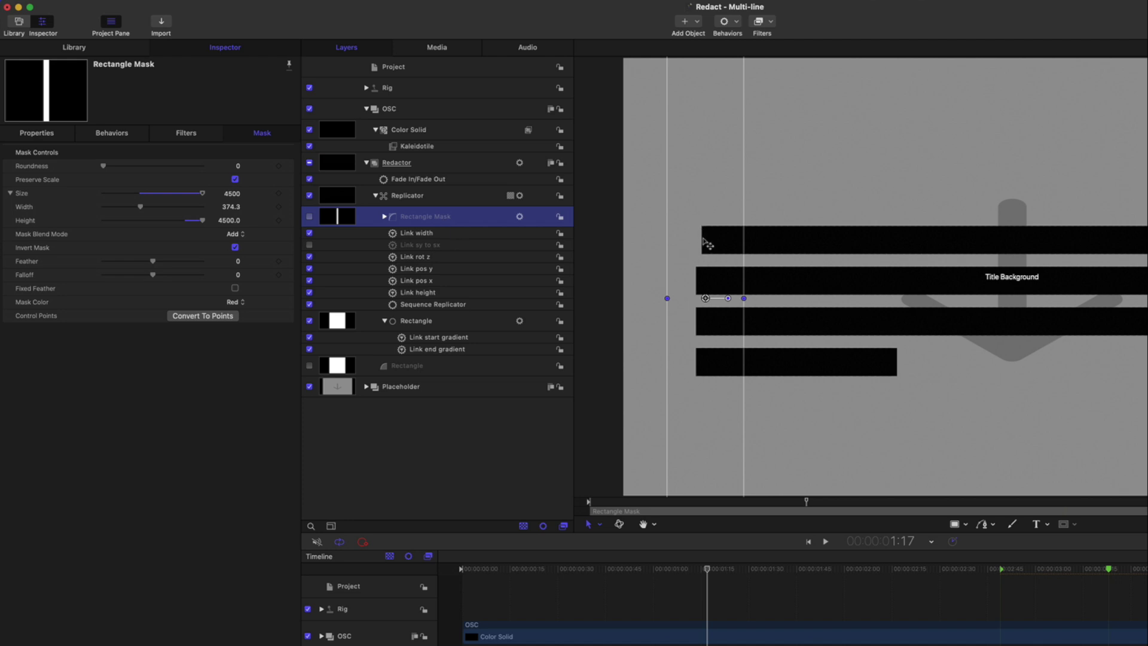
pyautogui.moveTo(729, 508)
pyautogui.mouseDown()
pyautogui.moveTo(567, 496)
pyautogui.moveTo(775, 505)
pyautogui.mouseUp()
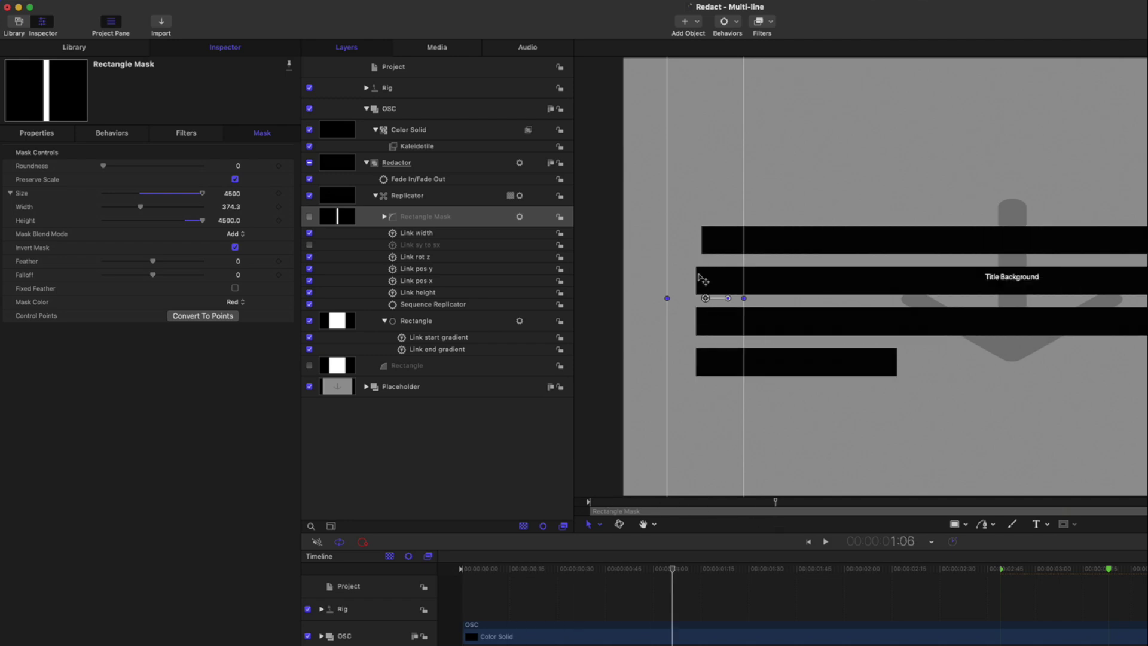
pyautogui.click(309, 217)
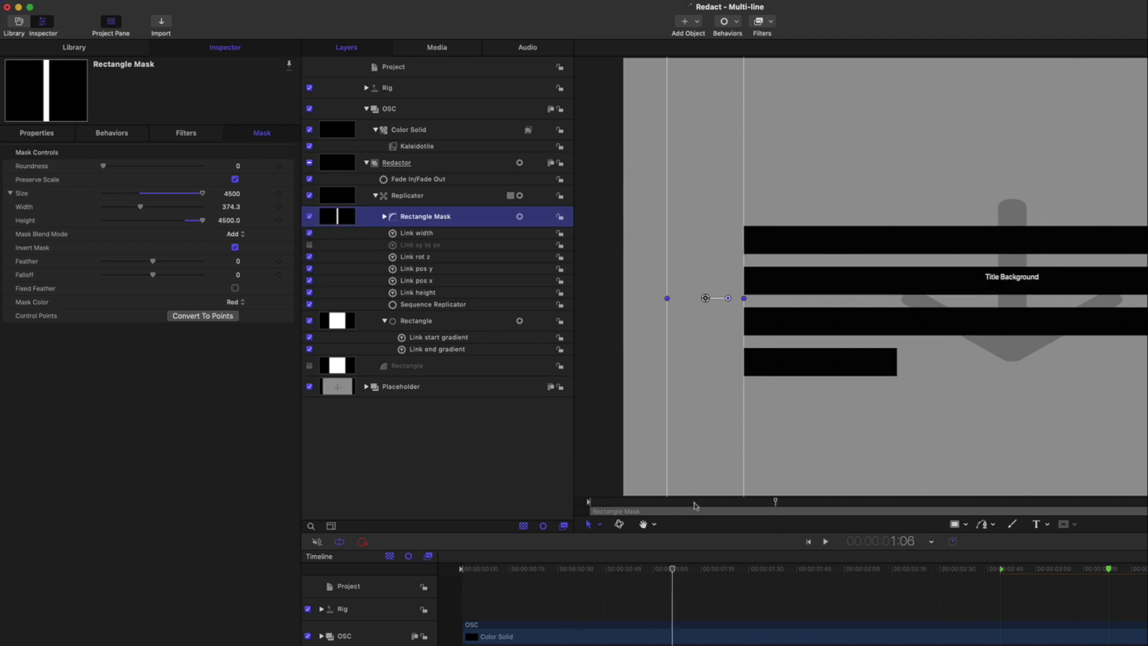
pyautogui.moveTo(695, 506)
pyautogui.mouseDown()
pyautogui.moveTo(646, 505)
pyautogui.moveTo(817, 506)
pyautogui.mouseUp()
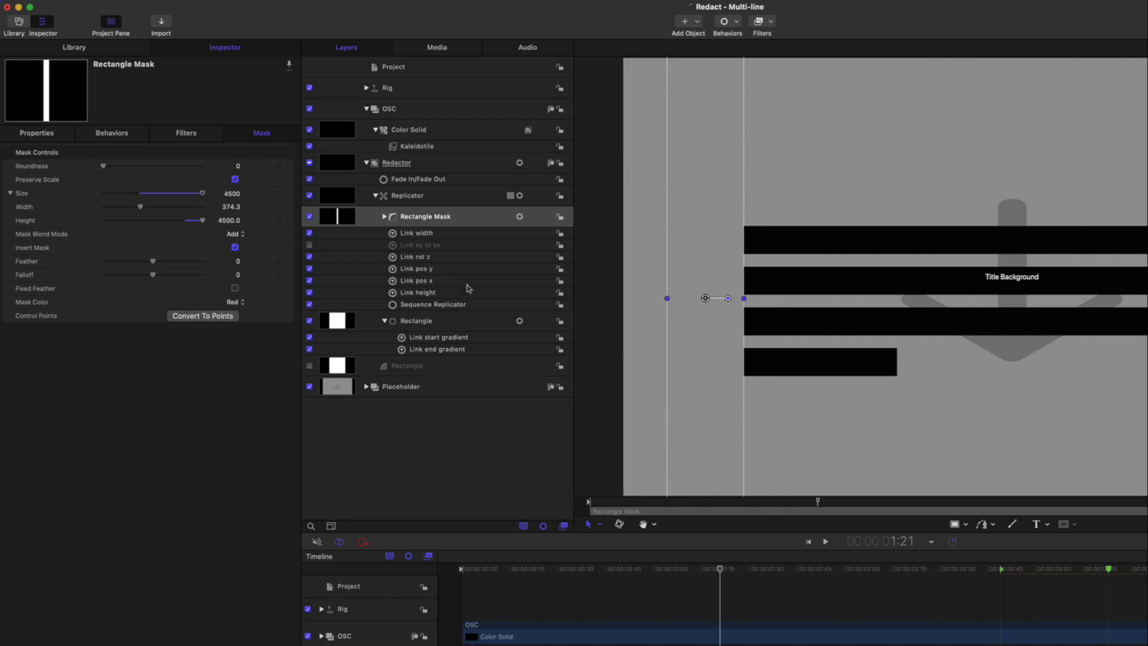
# Review the Replicator's controls and test the published Start slider, leaving it at 0%
pyautogui.click(429, 196)
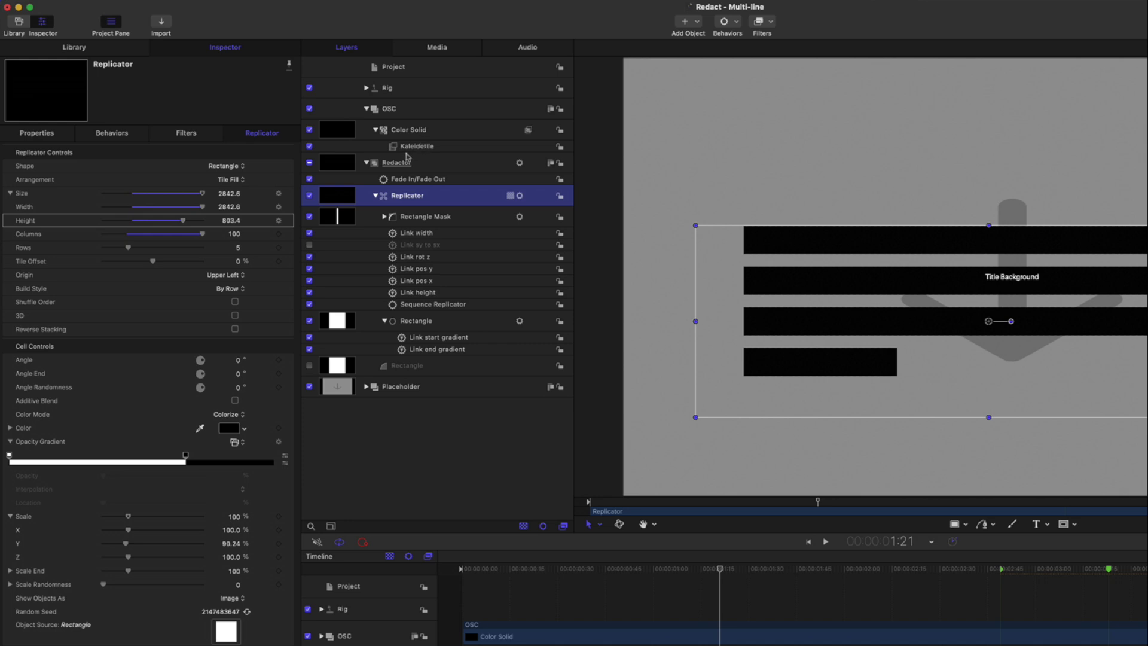
pyautogui.click(421, 67)
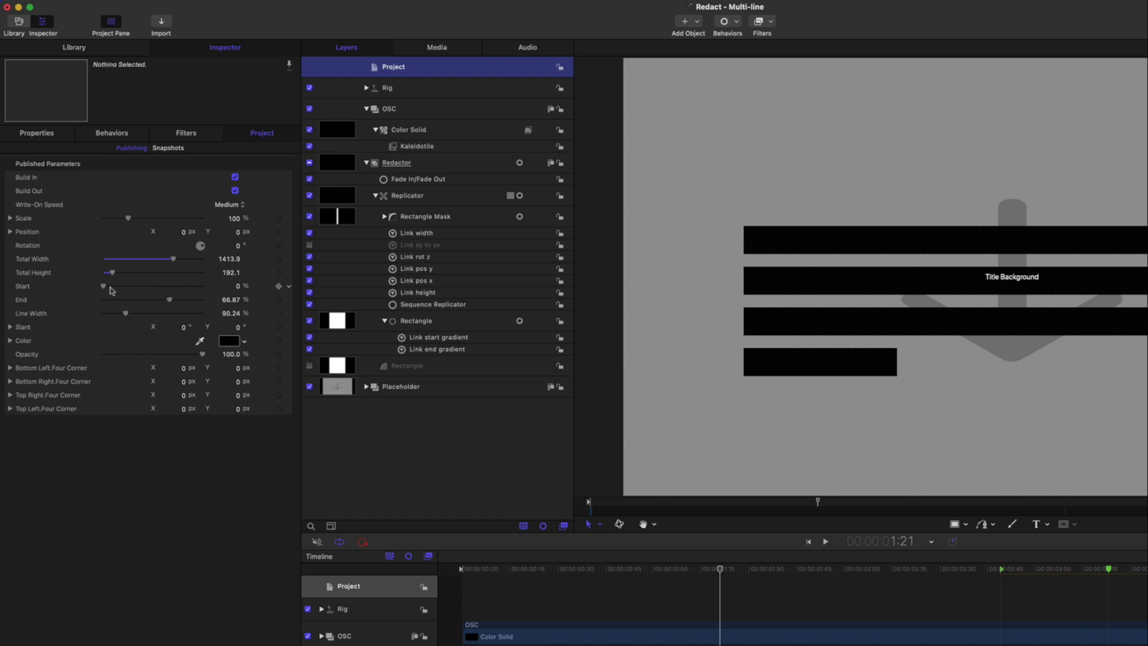
pyautogui.moveTo(103, 286); pyautogui.dragTo(97, 291)
# Make the bar block slightly taller and narrower with the Kaleidotile filter's on-screen handles, and undo the last handle adjustment
pyautogui.click(445, 148)
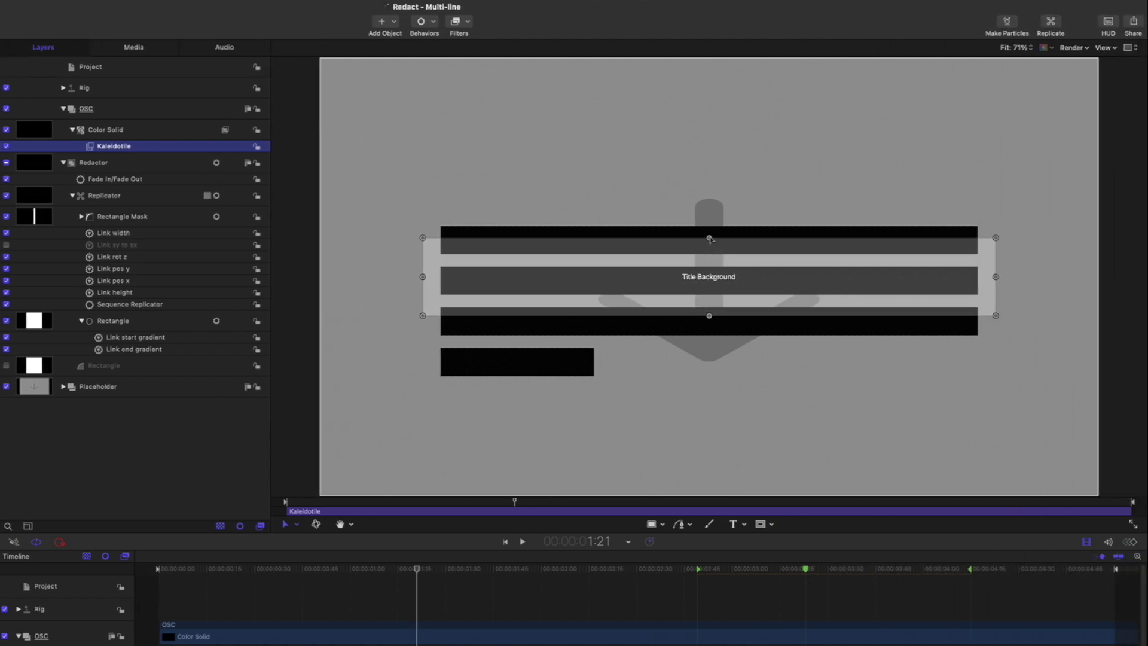
pyautogui.click(709, 238)
pyautogui.moveTo(709, 238)
pyautogui.mouseDown()
pyautogui.moveTo(717, 205)
pyautogui.moveTo(717, 245)
pyautogui.moveTo(710, 209)
pyautogui.moveTo(710, 237)
pyautogui.mouseUp()
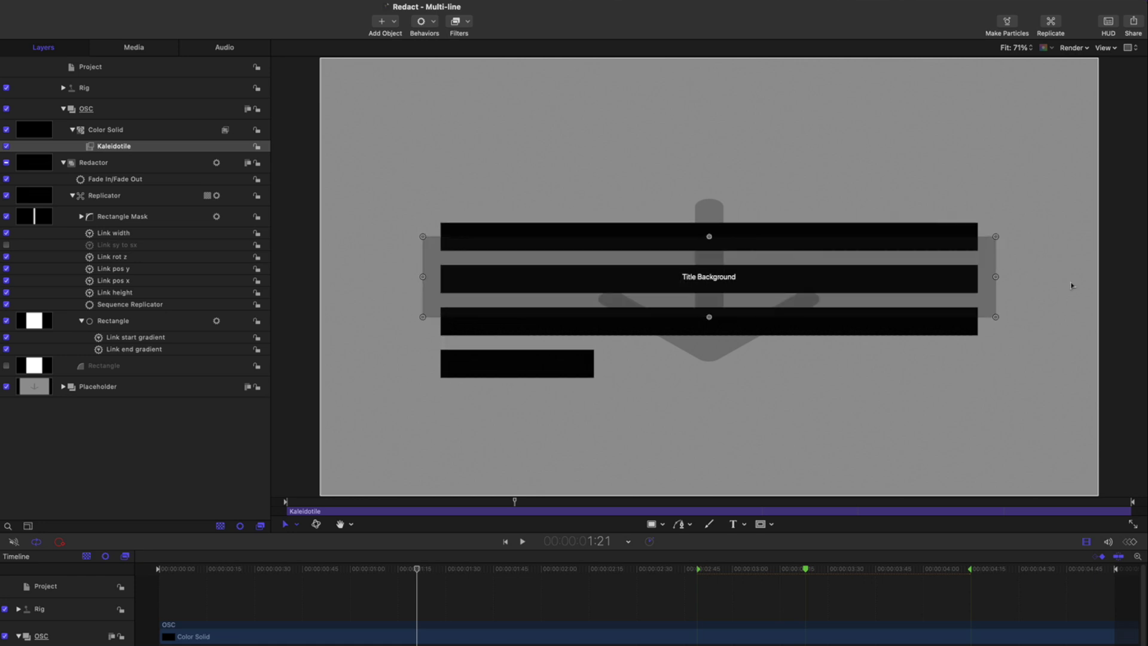
pyautogui.moveTo(995, 277)
pyautogui.mouseDown()
pyautogui.moveTo(852, 287)
pyautogui.moveTo(976, 280)
pyautogui.mouseUp()
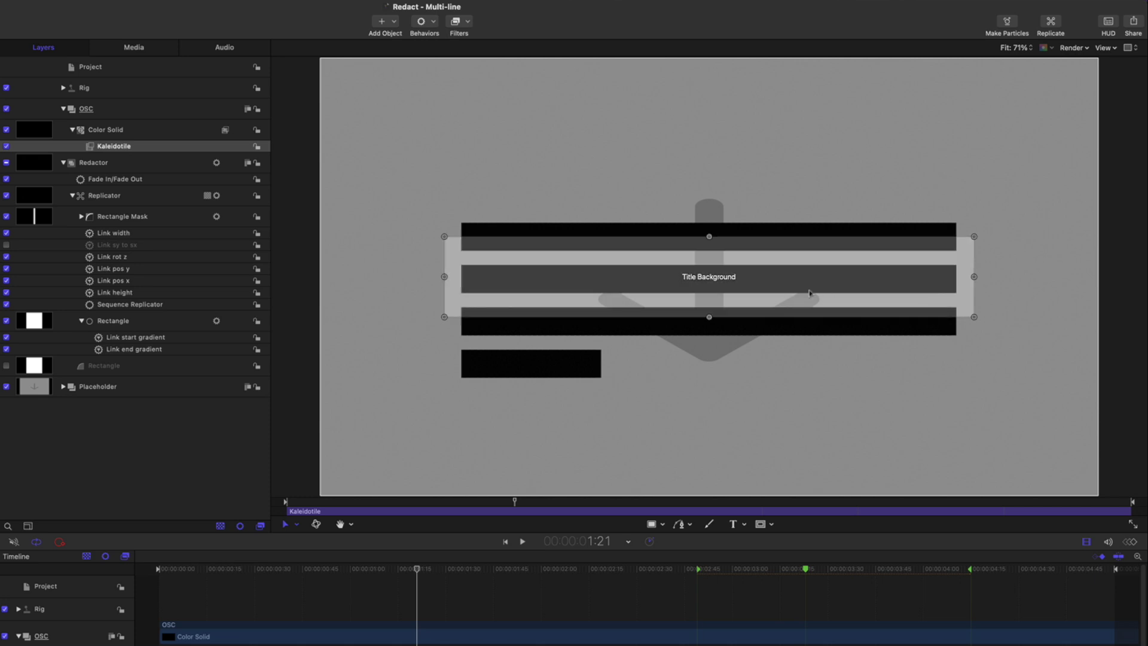
pyautogui.moveTo(778, 282)
pyautogui.mouseDown()
pyautogui.moveTo(830, 280)
pyautogui.moveTo(757, 279)
pyautogui.mouseUp()
pyautogui.press('super+z')
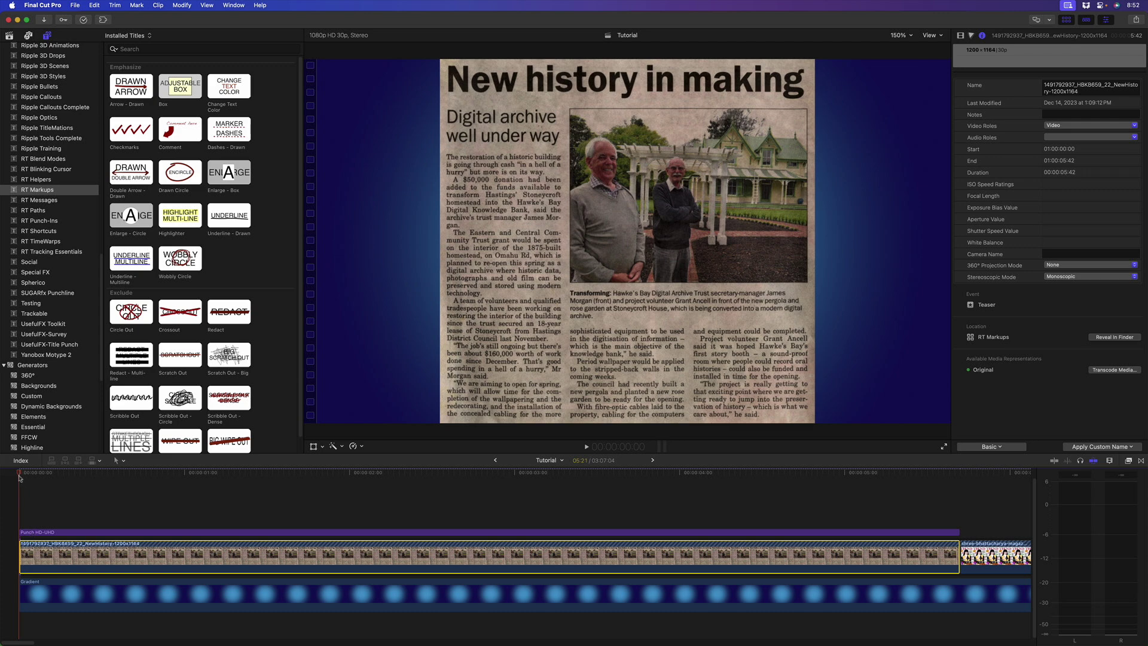
# Switch to Final Cut Pro, play the newspaper clip from the start, and split it at frame 28
pyautogui.moveTo(20, 474)
pyautogui.mouseDown()
pyautogui.moveTo(76, 476)
pyautogui.moveTo(6, 478)
pyautogui.mouseUp()
pyautogui.press('space')
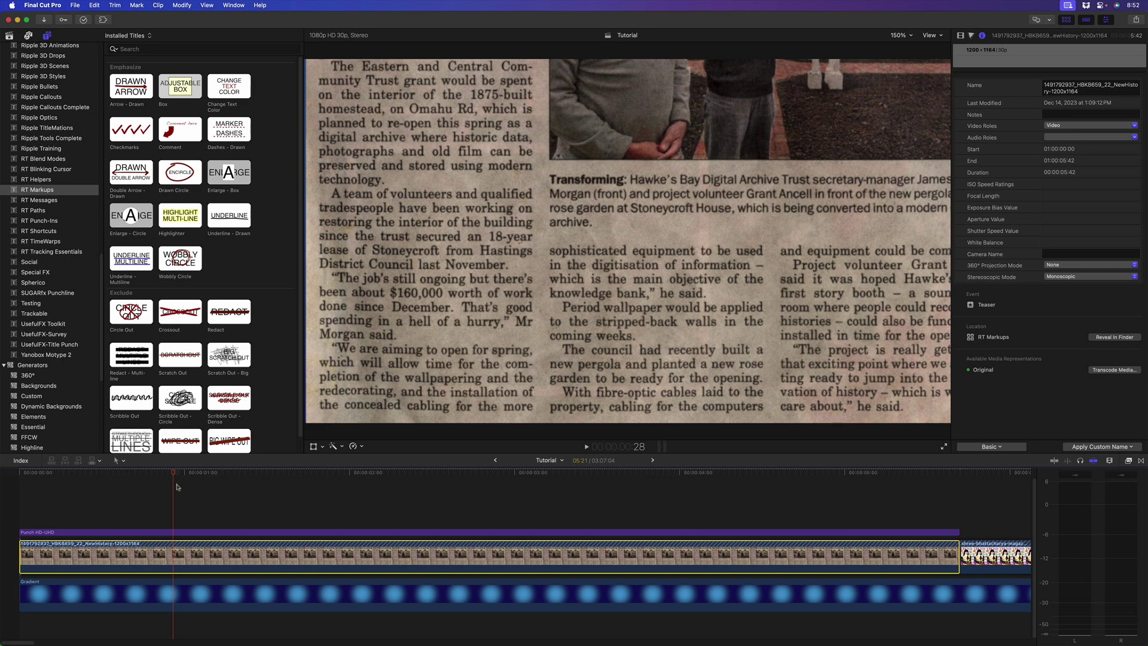
pyautogui.press('super+b')
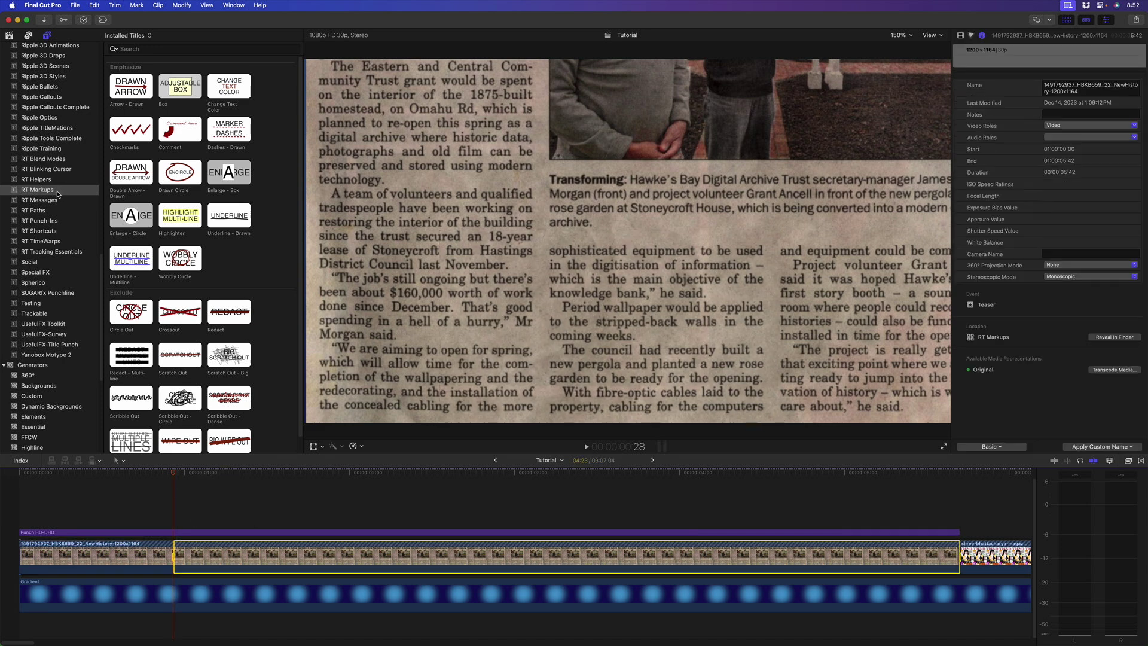
# Add the Highlighter title from RT Markups above the second newspaper clip and play back its animation
pyautogui.click(187, 213)
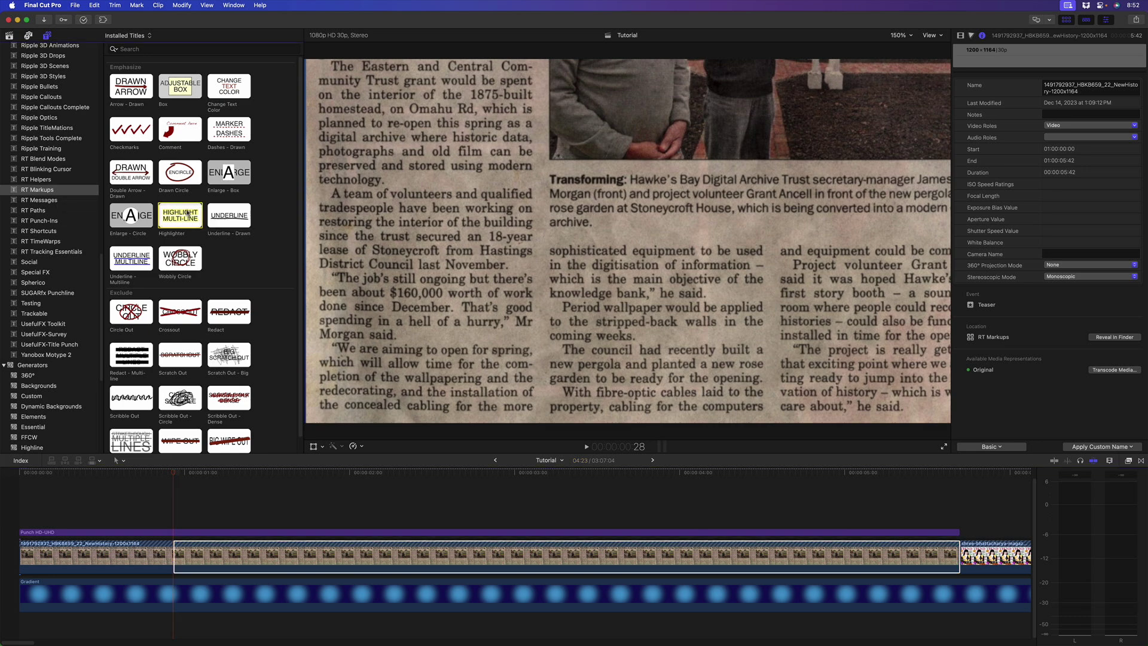
pyautogui.press('q')
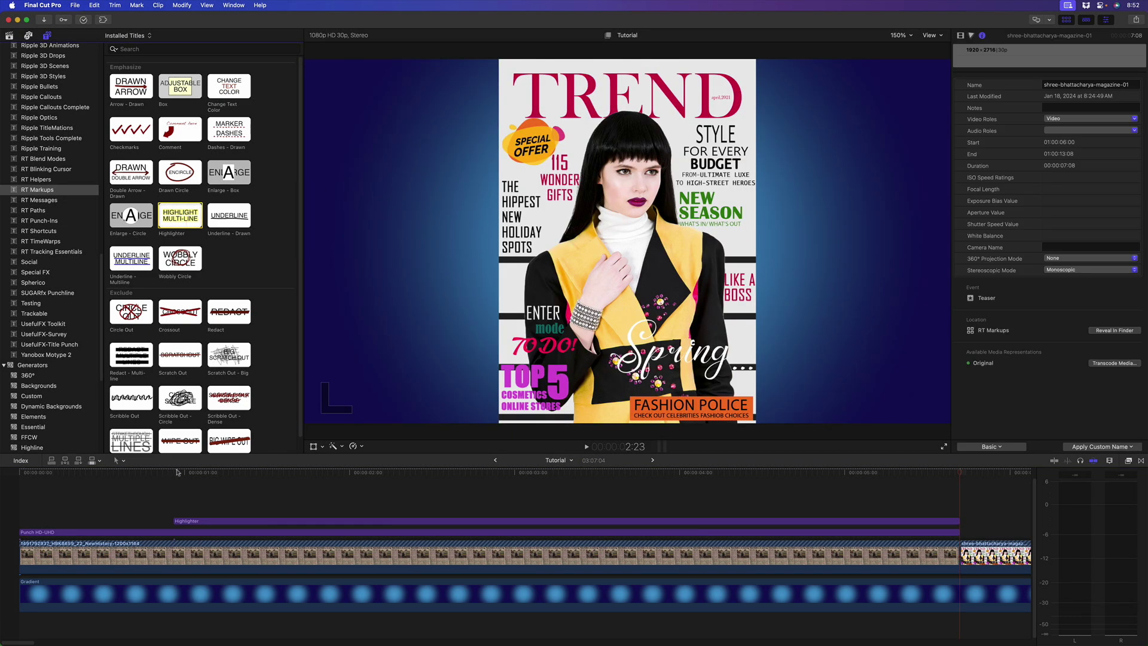
pyautogui.press('space')
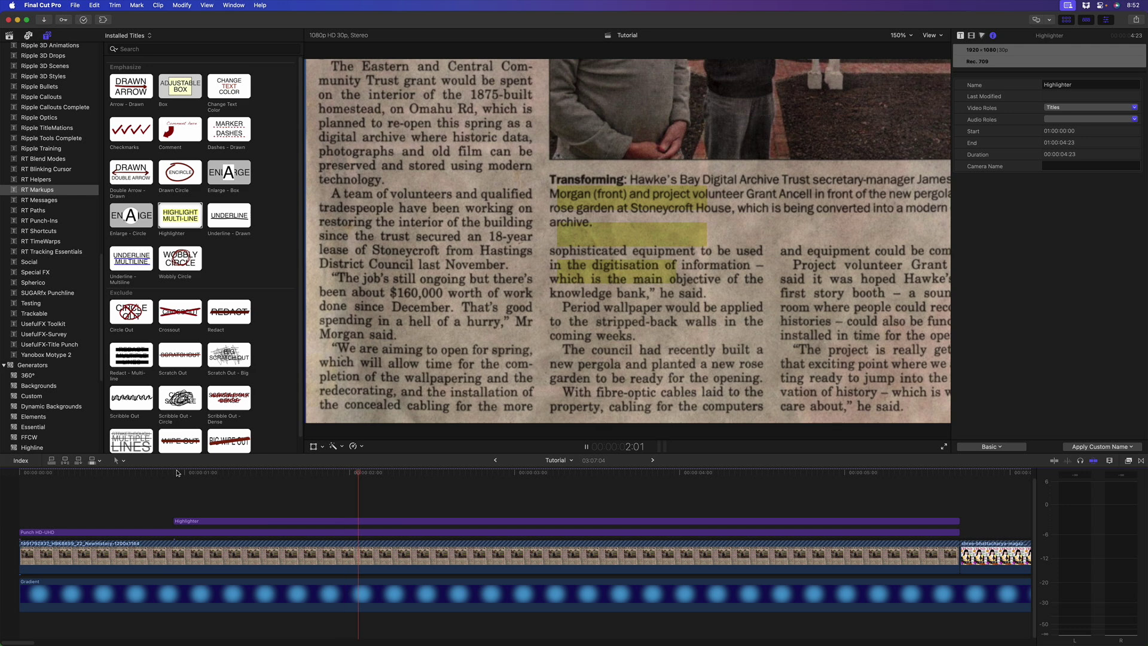
pyautogui.press('space')
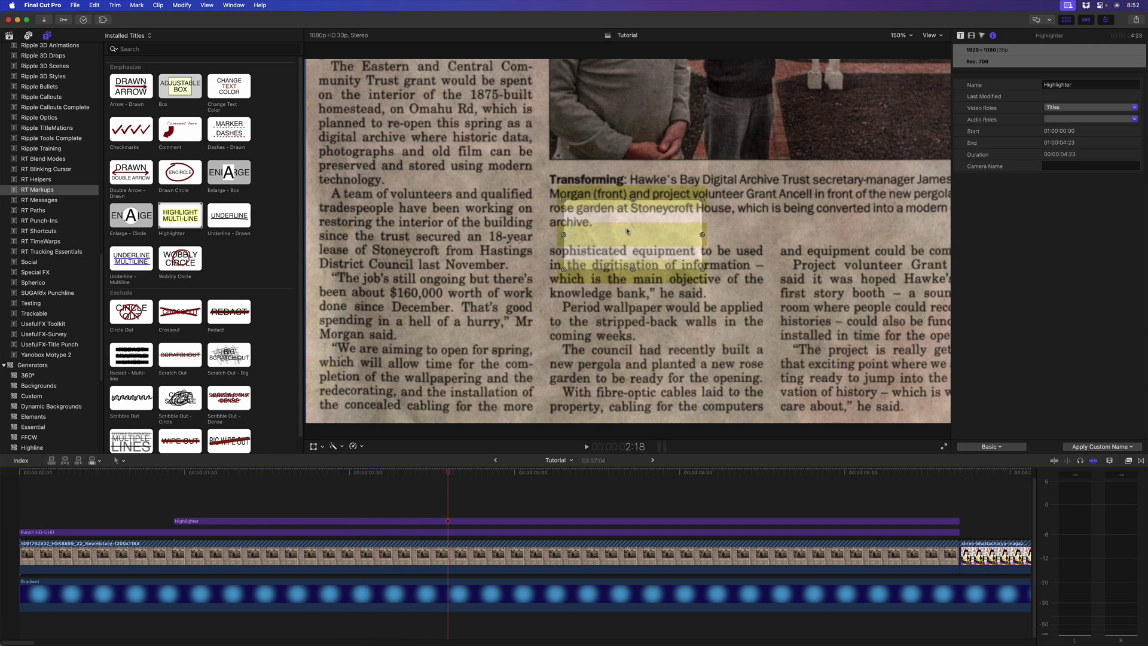
# Fit the highlight to the "Period wallpaper" paragraph with Line Width 44.01%, Total Height 100.7 and Total Width 622.0
pyautogui.moveTo(626, 229); pyautogui.dragTo(655, 291)
pyautogui.click(961, 36)
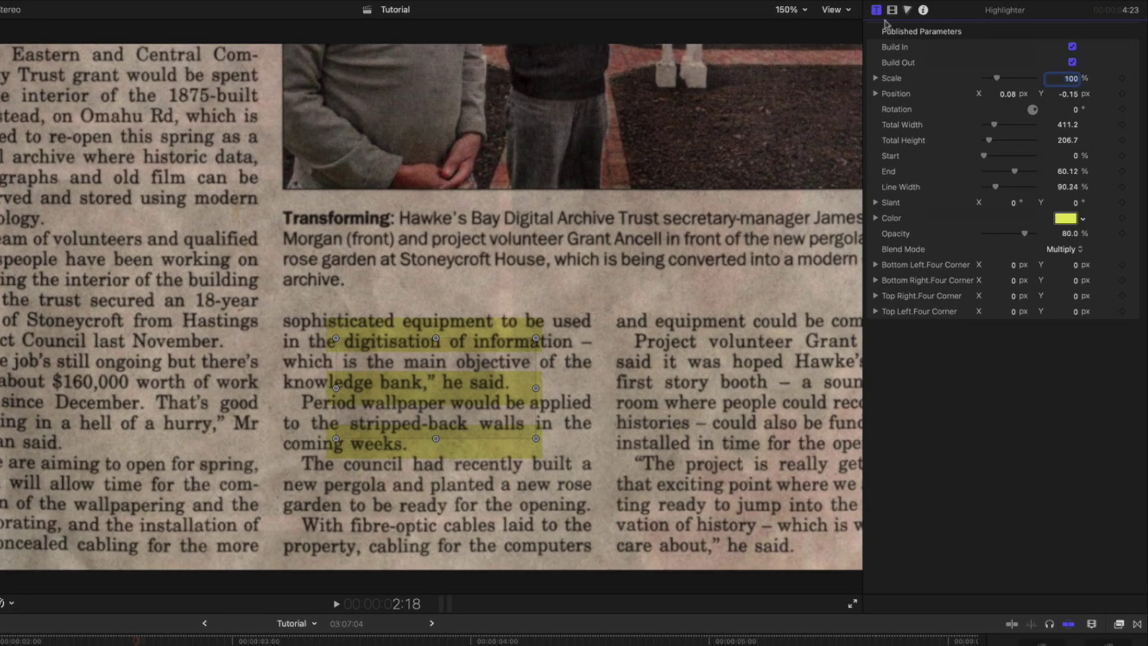
pyautogui.moveTo(1076, 189); pyautogui.dragTo(1045, 189)
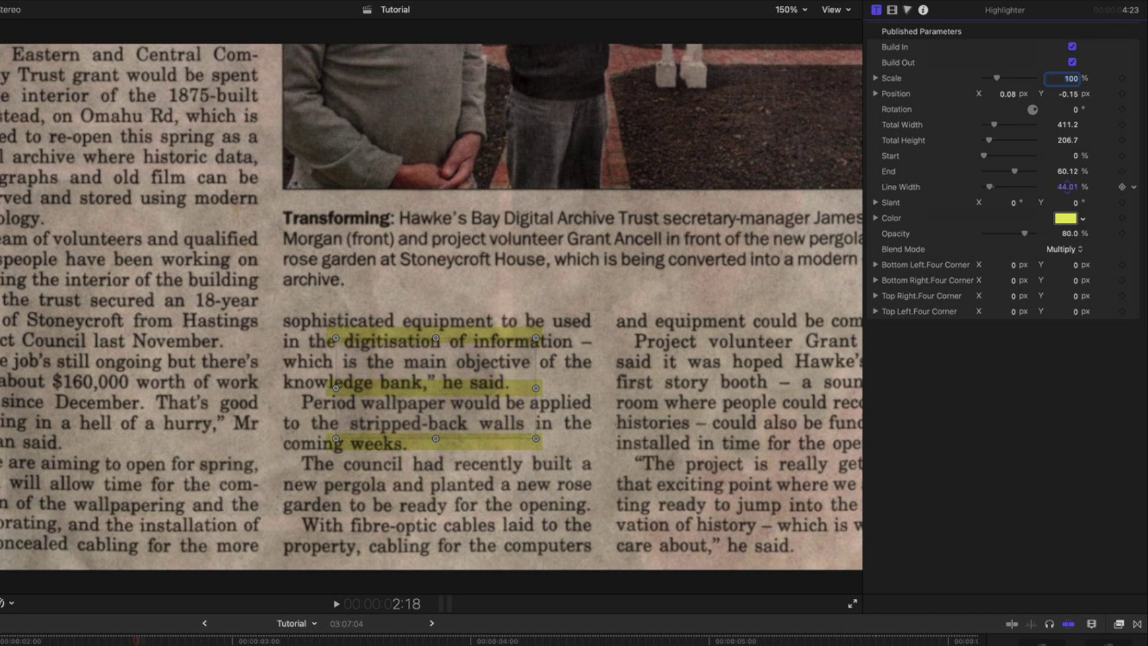
pyautogui.moveTo(457, 388); pyautogui.dragTo(459, 390)
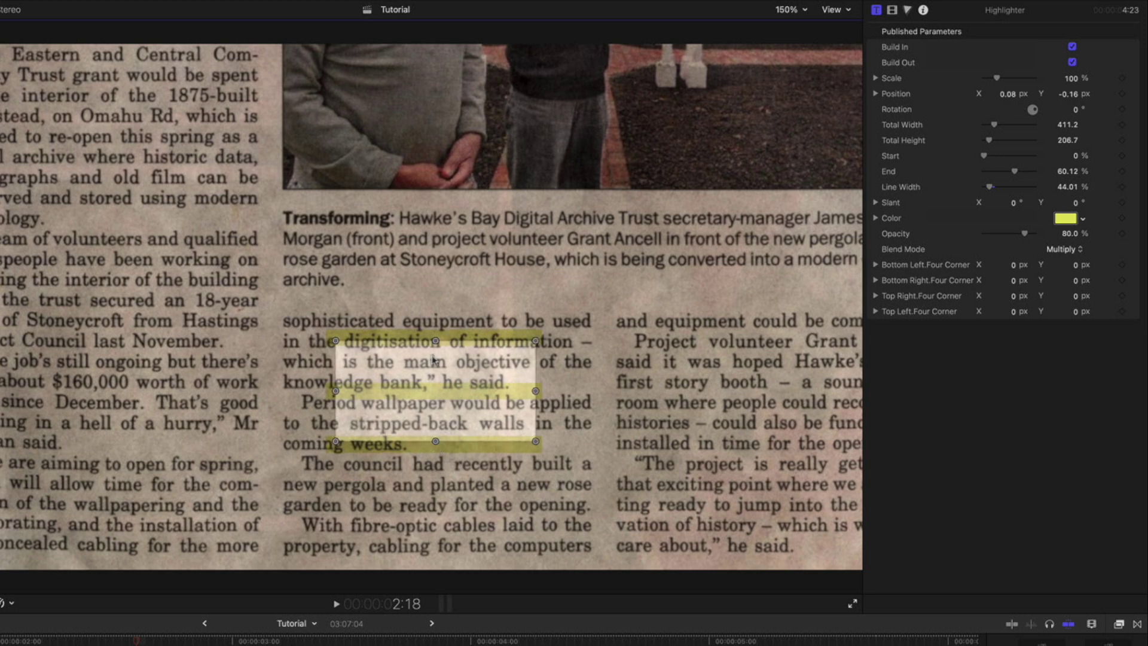
pyautogui.moveTo(436, 341); pyautogui.dragTo(435, 367)
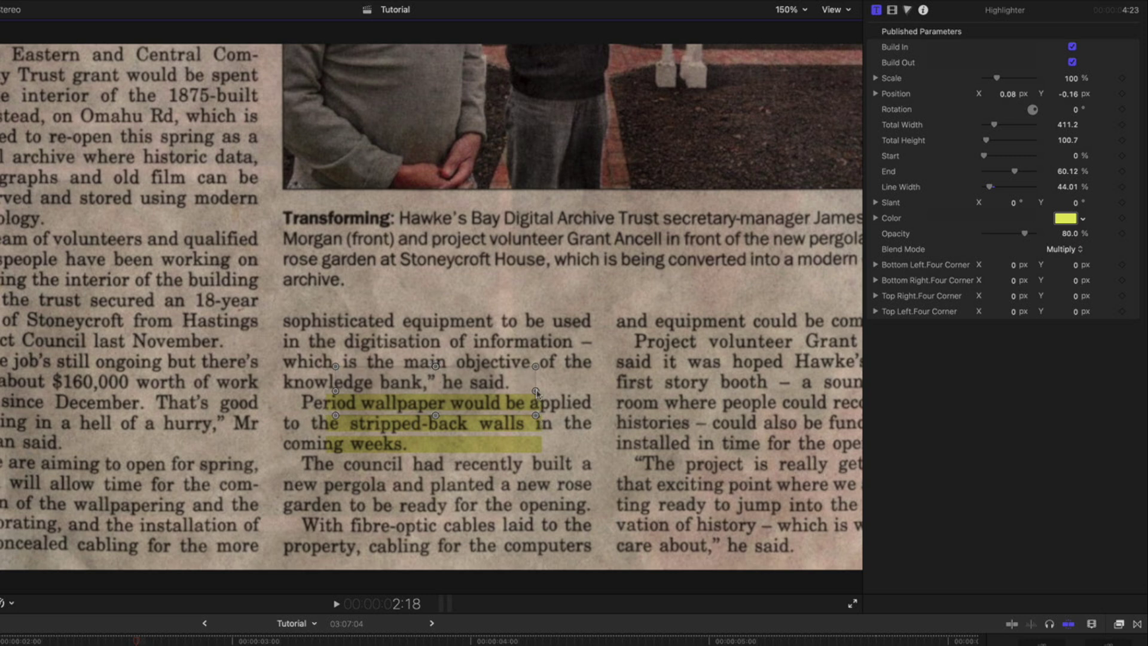
pyautogui.moveTo(536, 391); pyautogui.dragTo(586, 391)
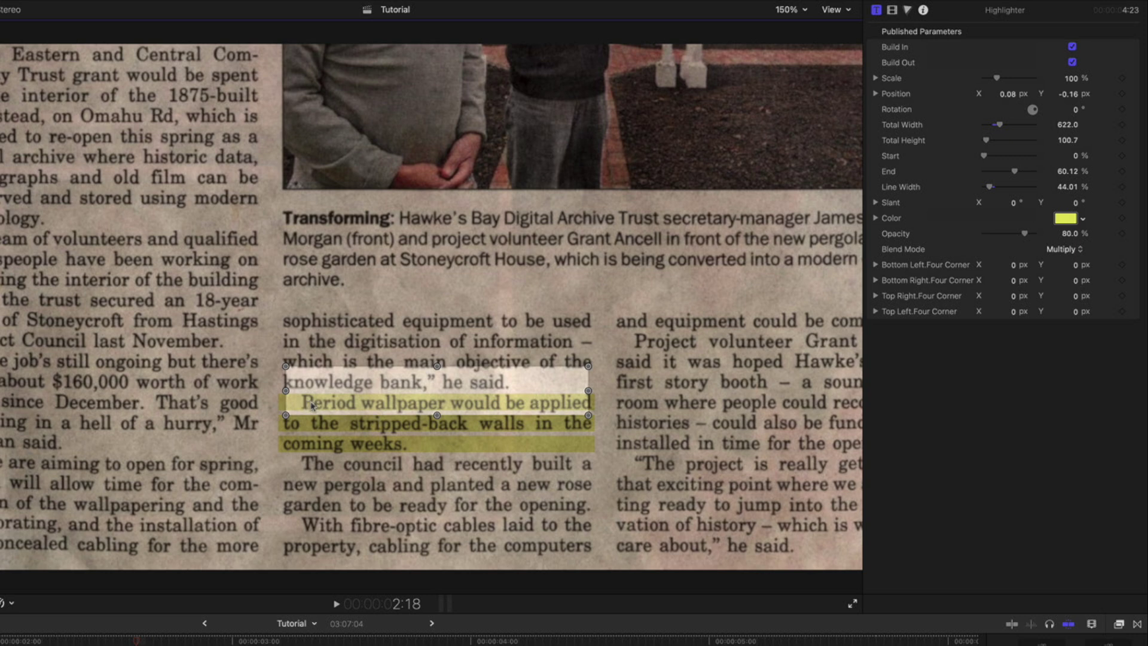
# Set the highlight's Start to 6.29% and End to 51.24% to match the paragraph's text, and play the animation
pyautogui.moveTo(986, 159); pyautogui.dragTo(991, 159)
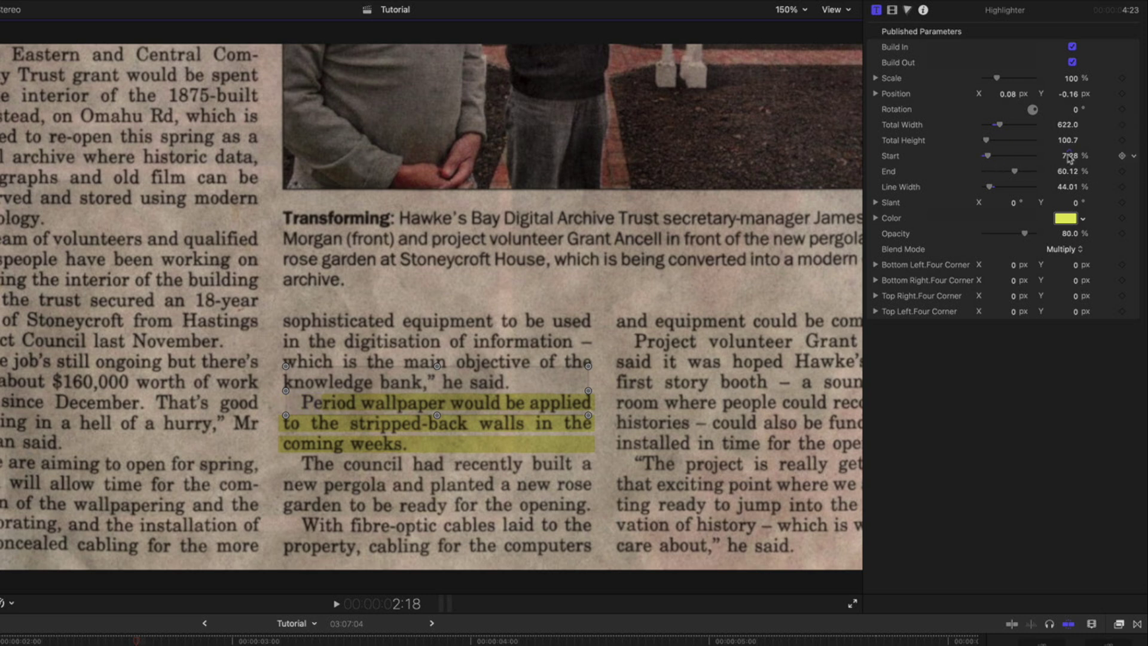
pyautogui.moveTo(1069, 157); pyautogui.dragTo(1058, 181)
pyautogui.press('space')
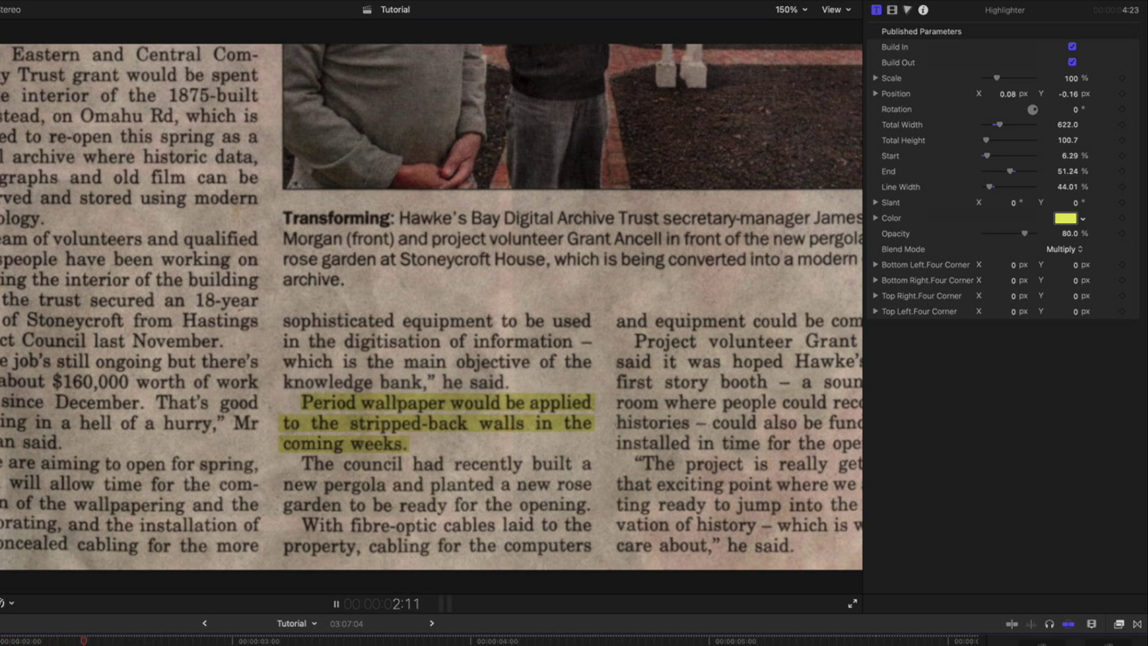
pyautogui.press('space')
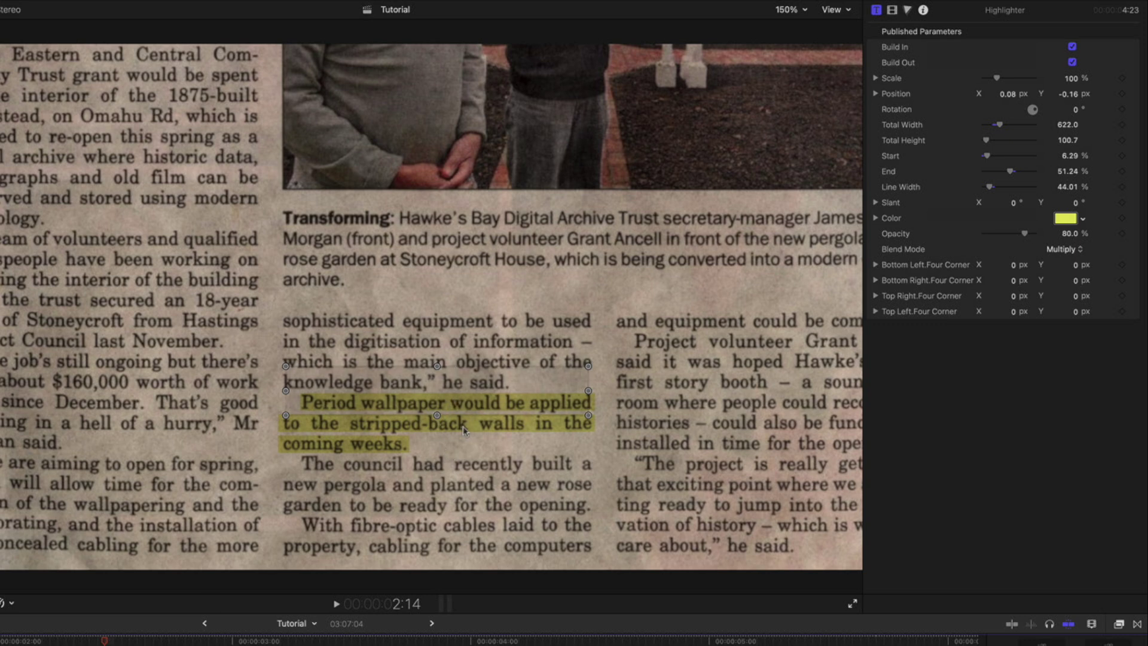
# Change the highlight's color to burnt orange (RGB 164, 71, 27) and set its Opacity to 84.87%
pyautogui.click(1066, 218)
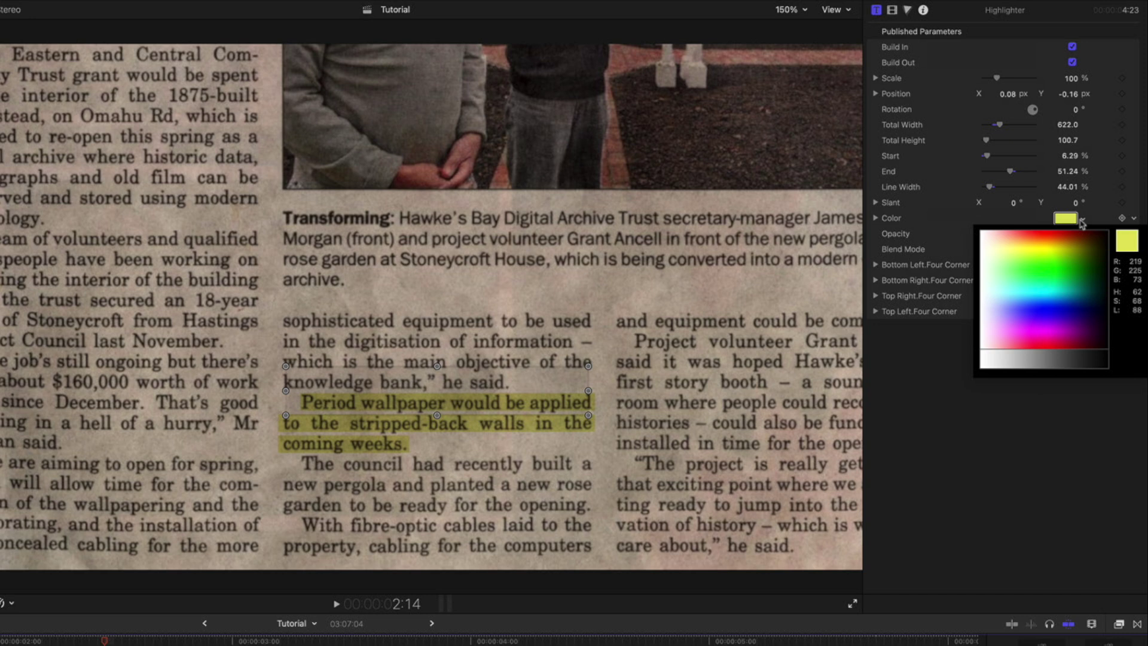
pyautogui.click(1073, 235)
pyautogui.click(1072, 233)
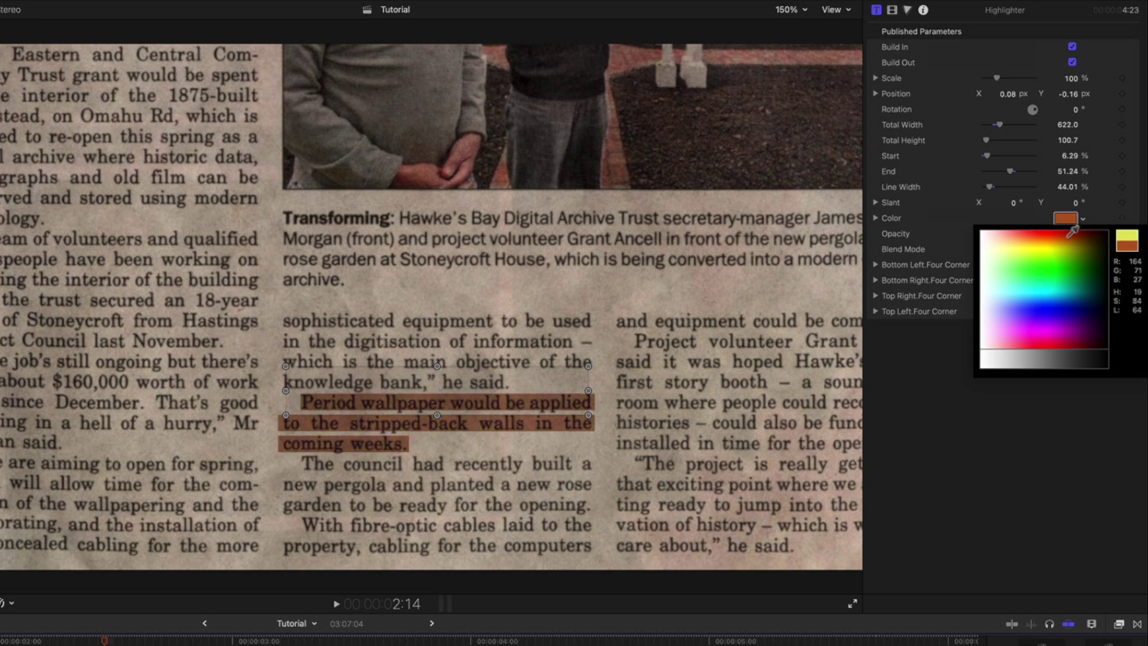
pyautogui.moveTo(1024, 234); pyautogui.dragTo(1026, 233)
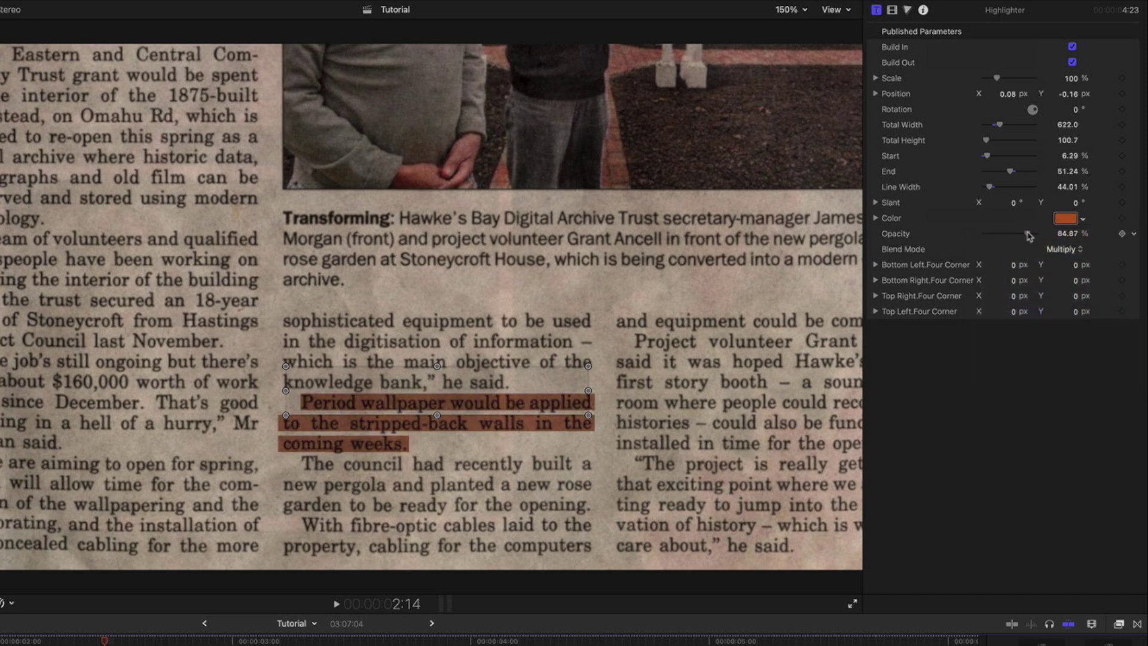
# Set the highlight's Blend Mode to Overlay and pick another highlight color
pyautogui.click(1074, 251)
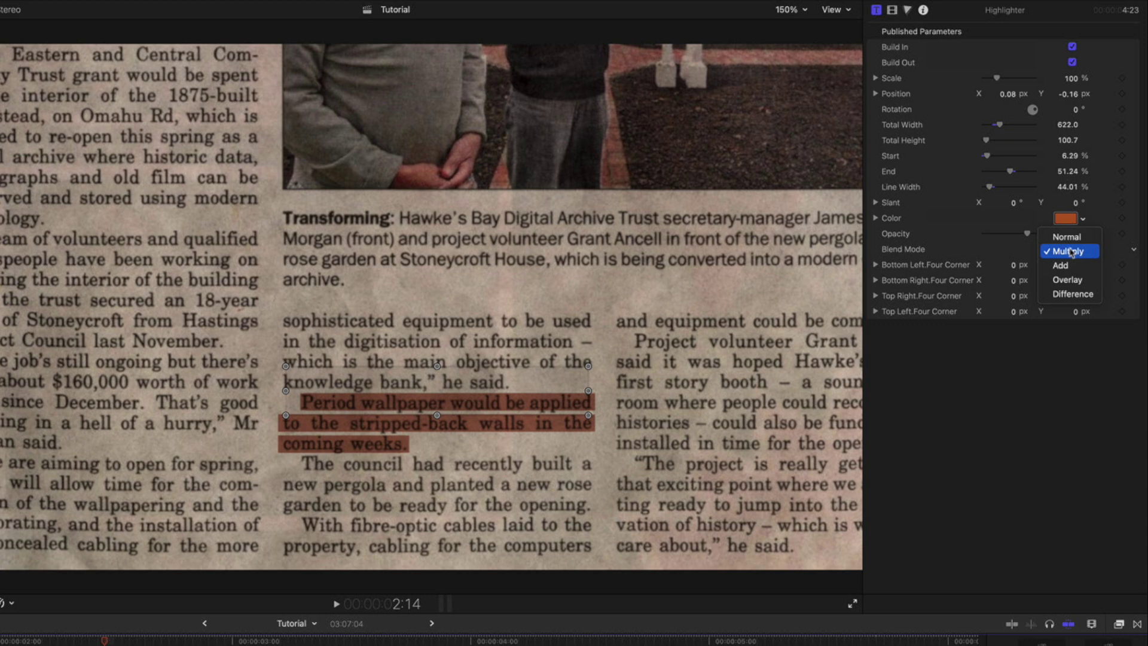
pyautogui.click(1072, 279)
pyautogui.click(1083, 219)
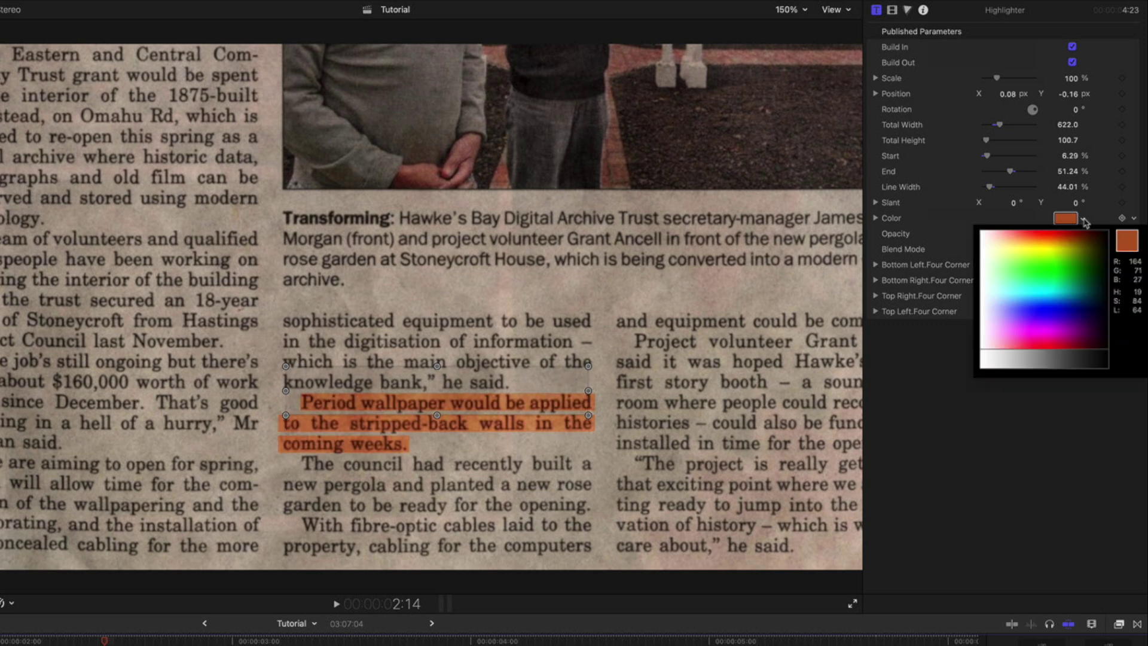
pyautogui.moveTo(1055, 237); pyautogui.dragTo(1070, 239)
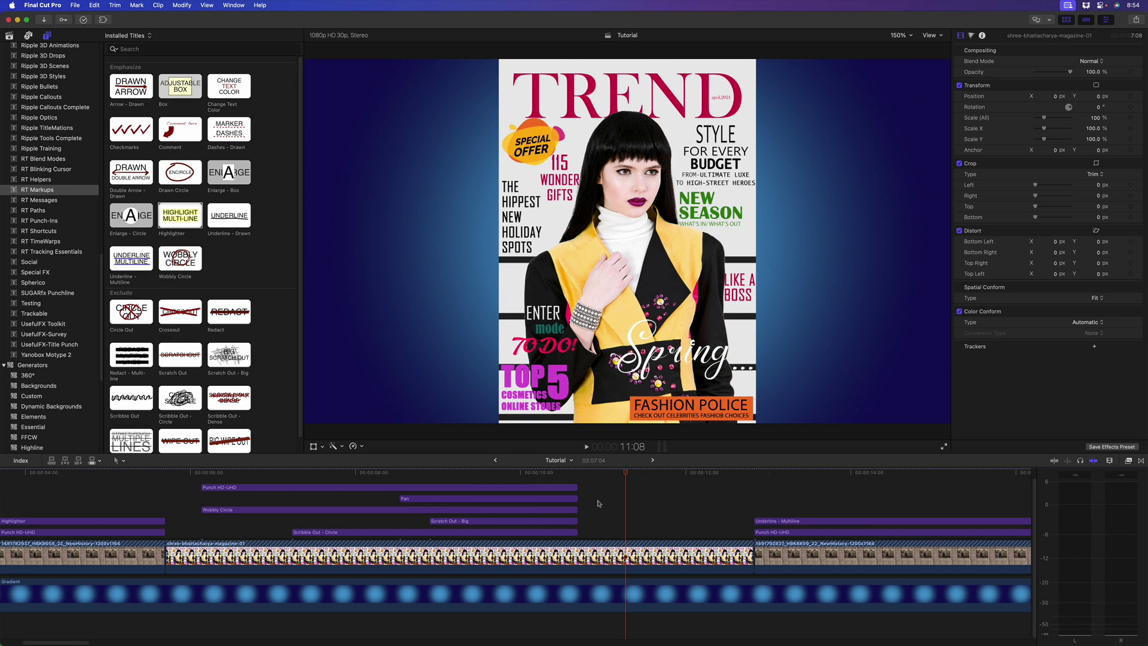
# Play and scrub the magazine section to review its circle, scribble, scratch-out and camera-move titles
pyautogui.moveTo(603, 474); pyautogui.dragTo(178, 473)
pyautogui.press('space')
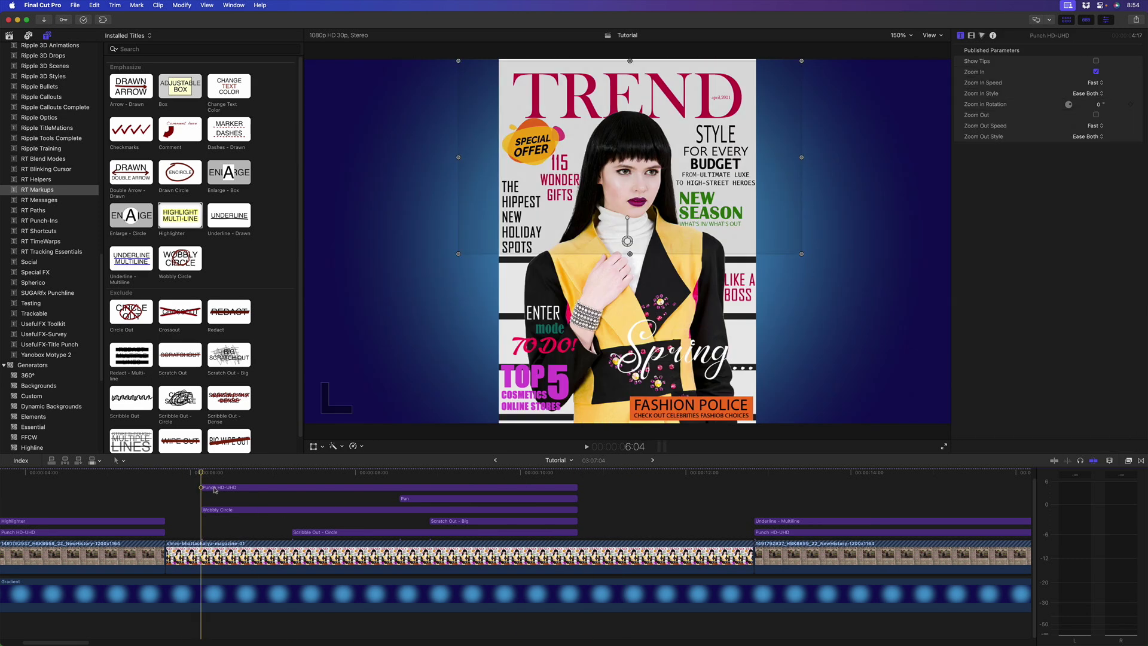
pyautogui.press('space')
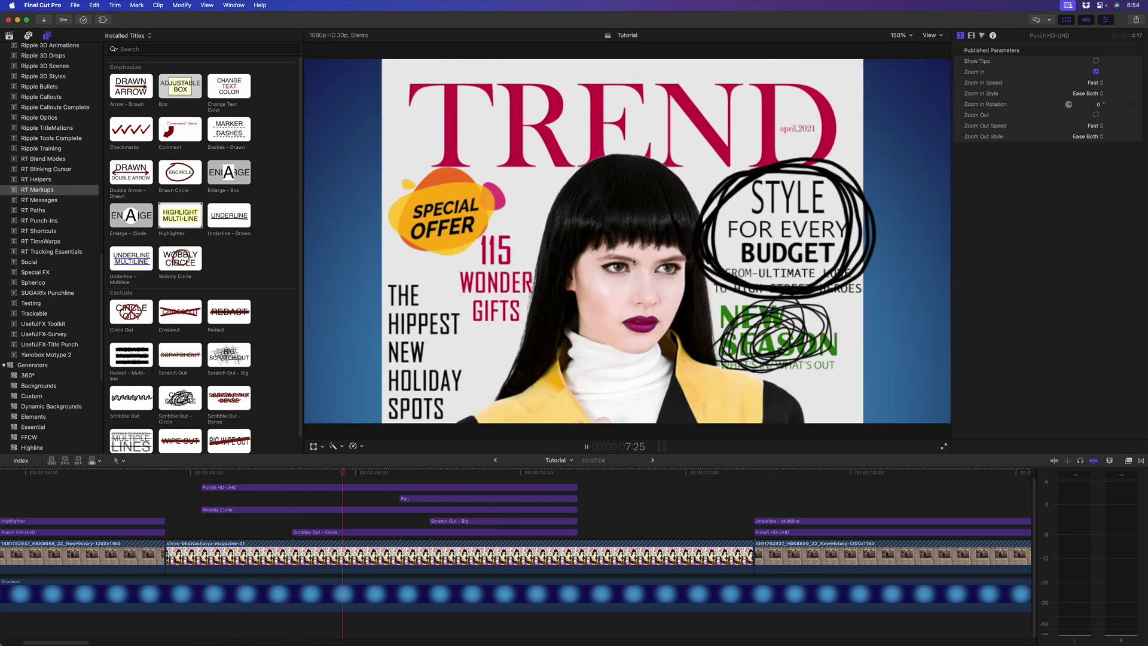
pyautogui.click(406, 471)
pyautogui.moveTo(400, 468); pyautogui.dragTo(573, 478)
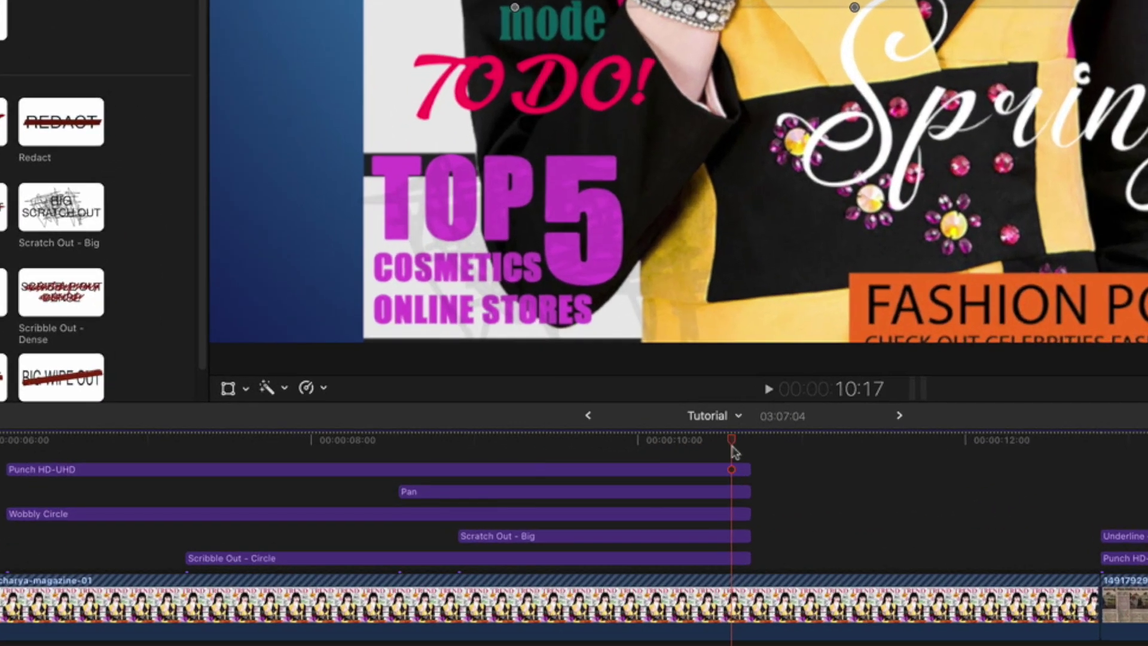
# Try extending the end of the Punch HD-UHD title over the magazine clip to the playhead at 12:22, and undo it
pyautogui.moveTo(734, 453); pyautogui.dragTo(1090, 485)
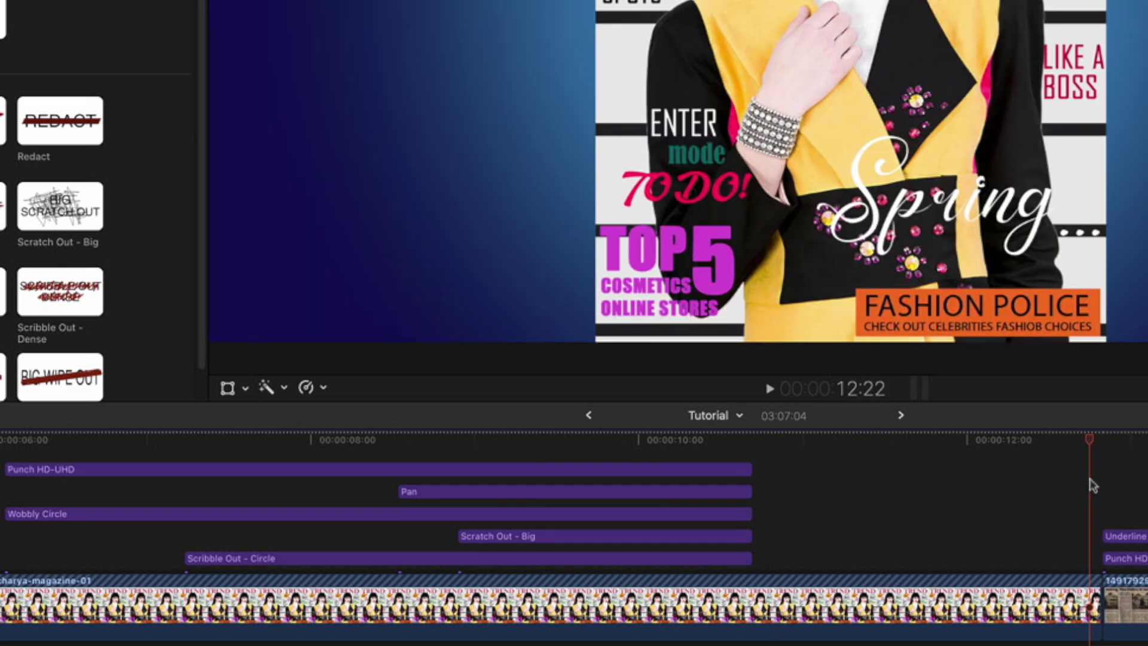
pyautogui.moveTo(752, 472); pyautogui.dragTo(989, 468)
pyautogui.press('super+z')
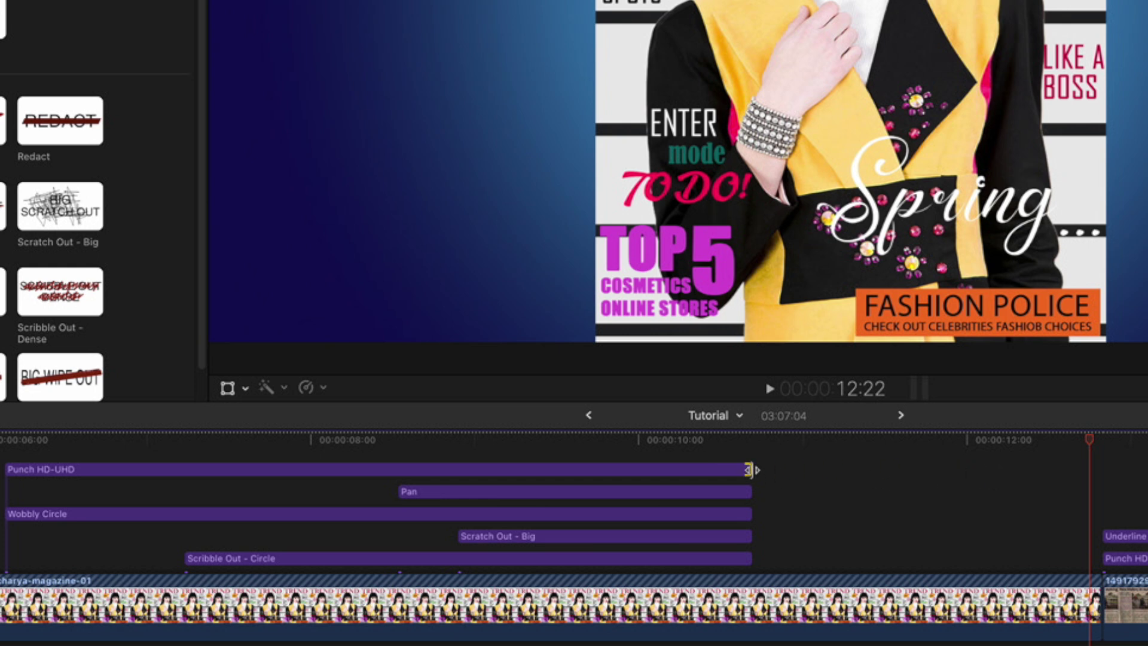
pyautogui.hotkey('shift', 'x')
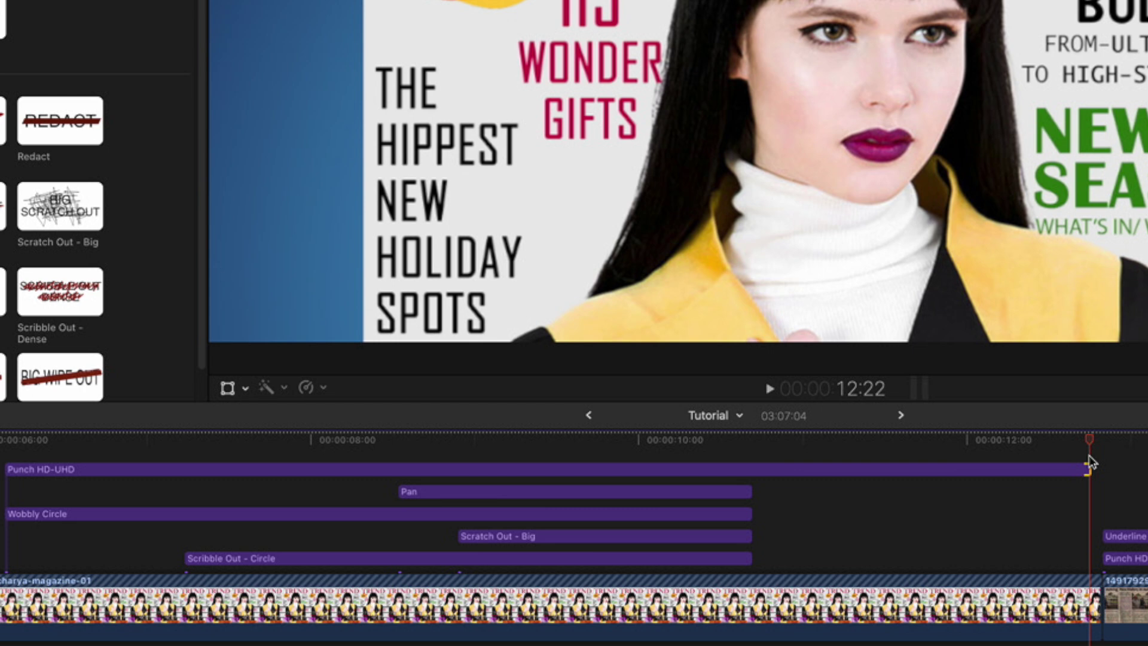
pyautogui.press('super+z')
# Extend the ends of all five titles over the magazine clip to the clip's end at 12:25, and scrub through the result
pyautogui.click(1061, 441)
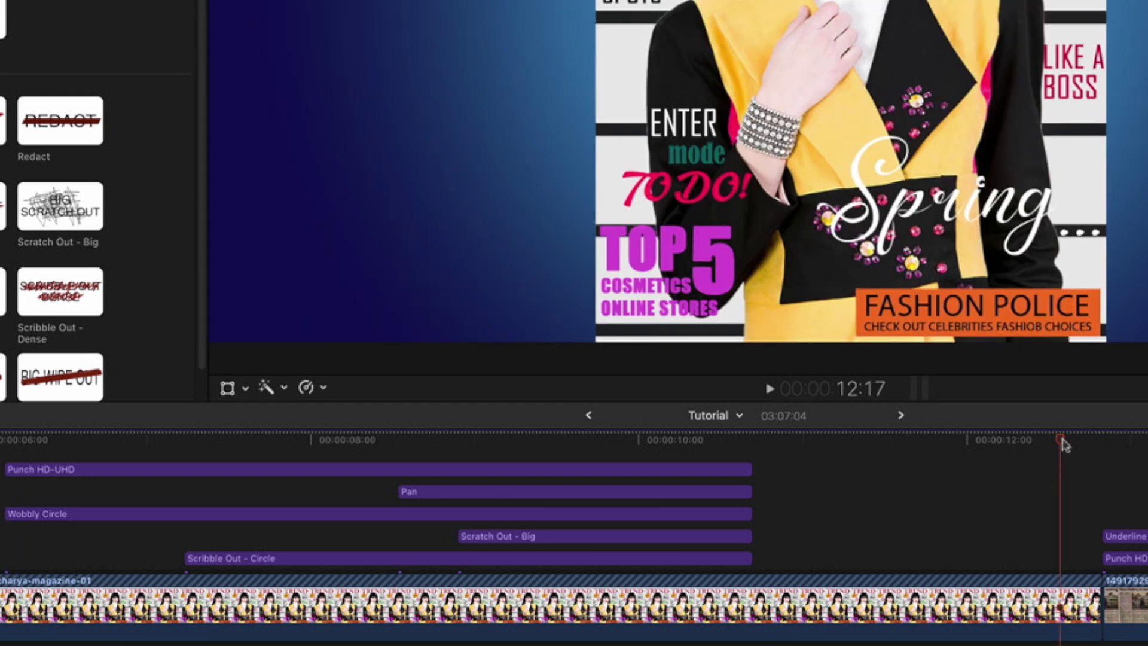
pyautogui.moveTo(1062, 442); pyautogui.dragTo(1097, 444)
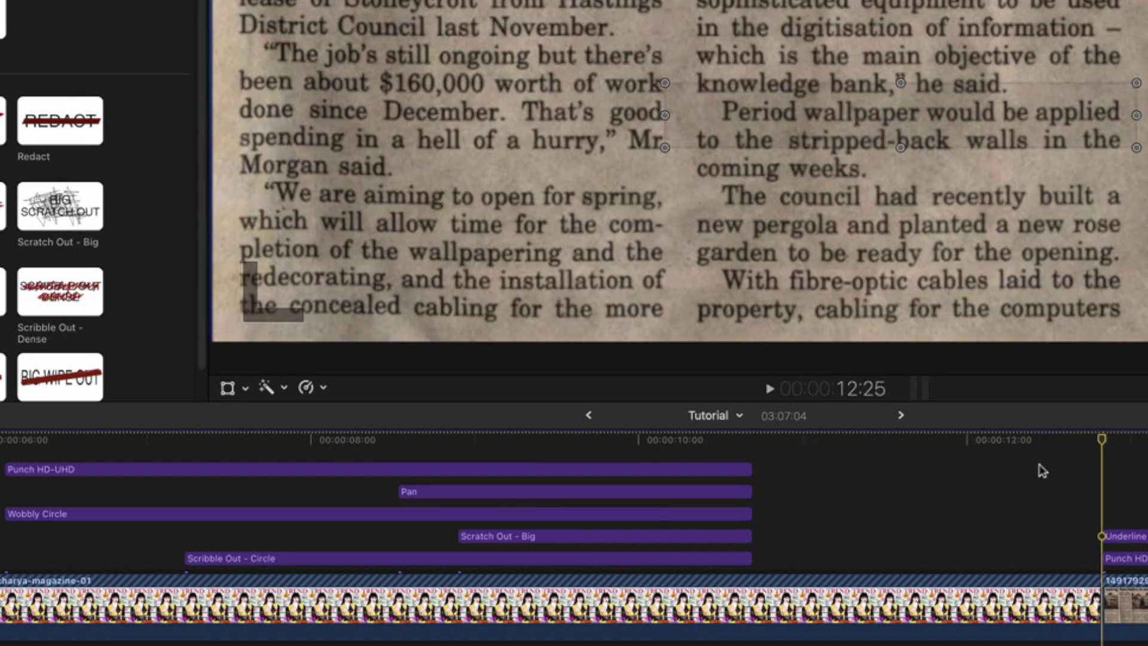
pyautogui.press('s')
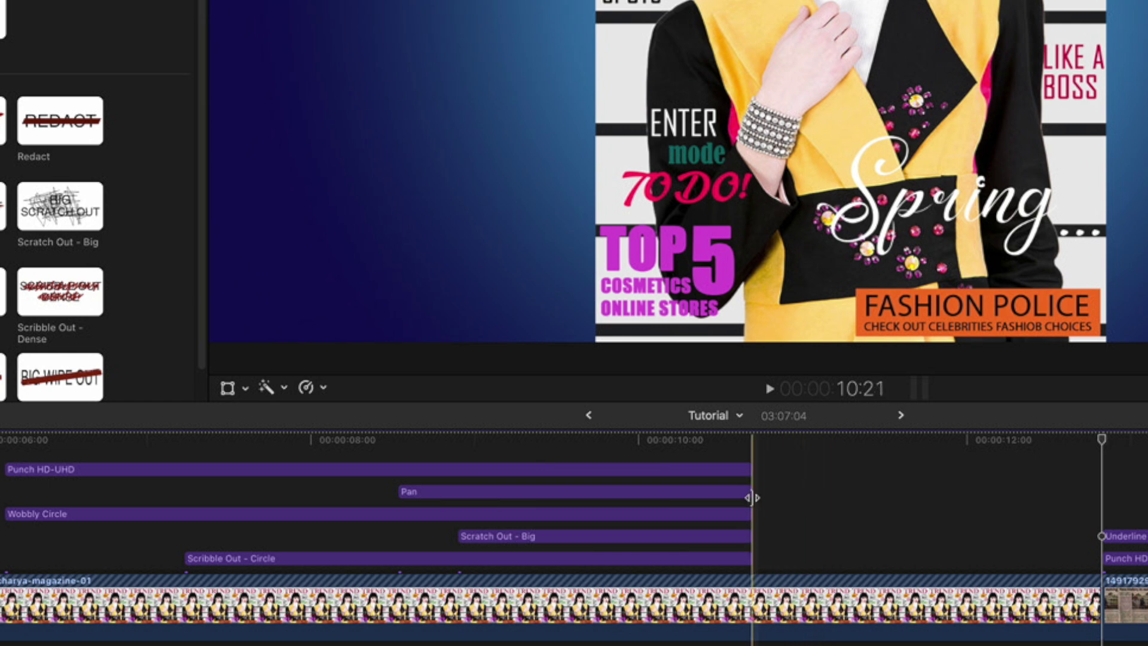
pyautogui.press('[')
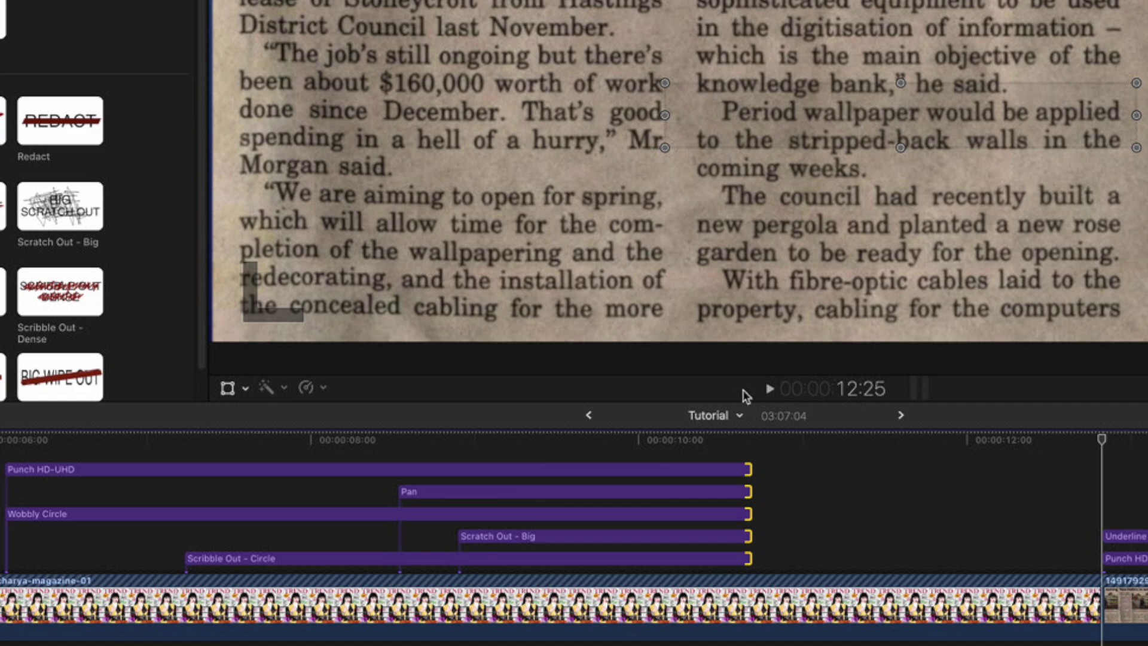
pyautogui.hotkey('shift', 'x')
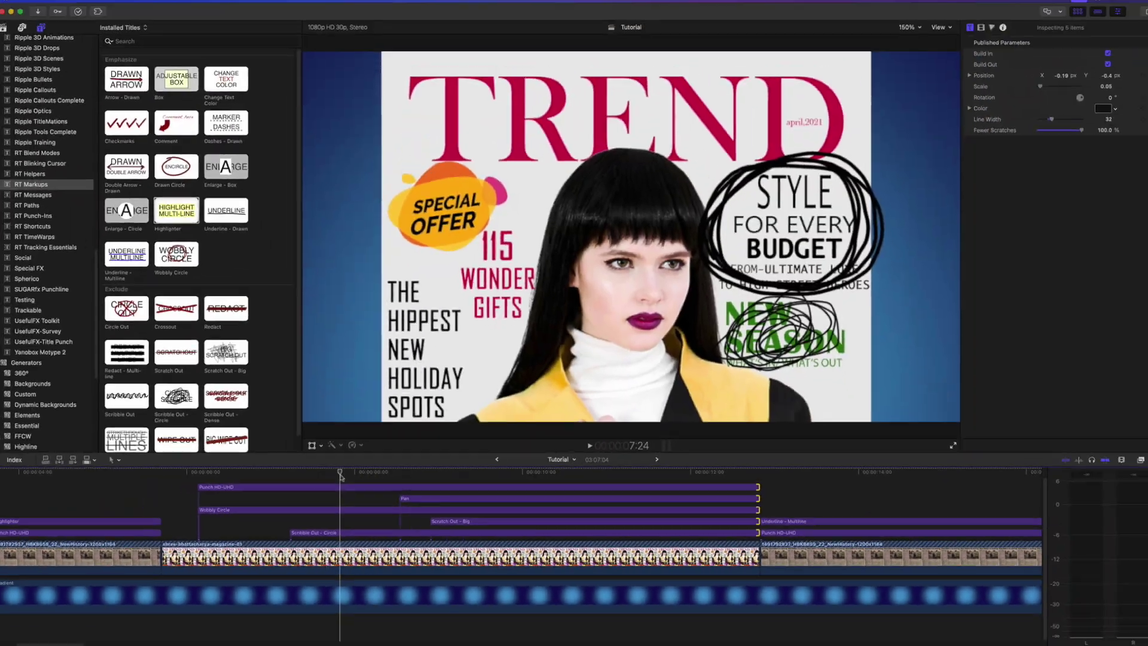
pyautogui.click(605, 449)
pyautogui.moveTo(508, 477)
pyautogui.mouseDown()
pyautogui.moveTo(763, 485)
pyautogui.moveTo(665, 486)
pyautogui.mouseUp()
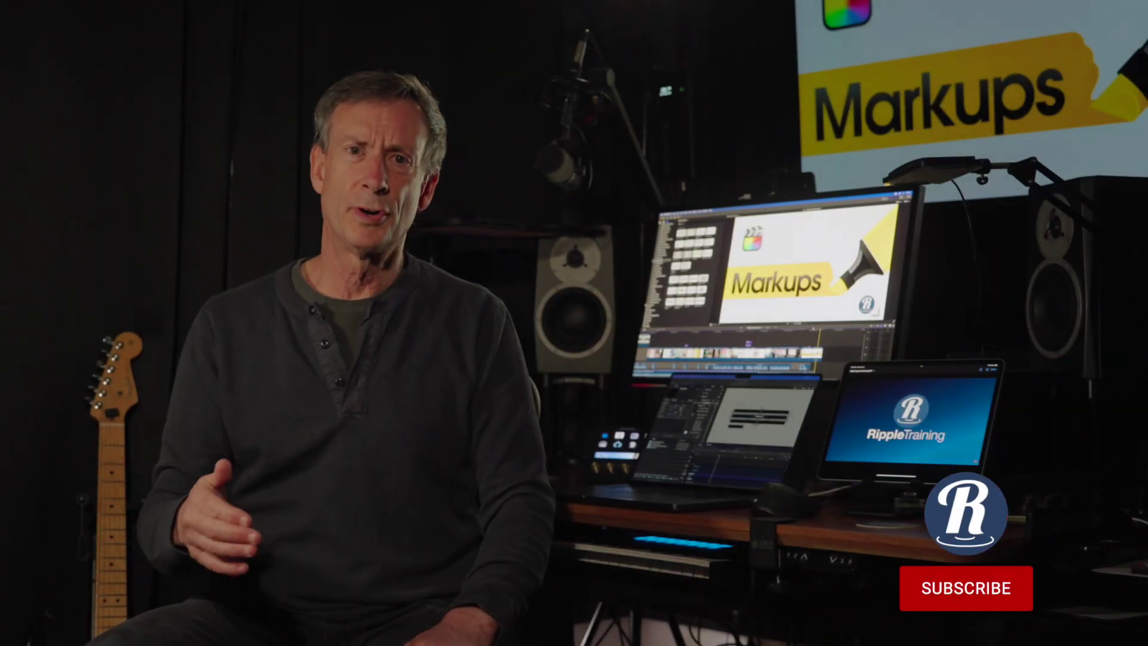